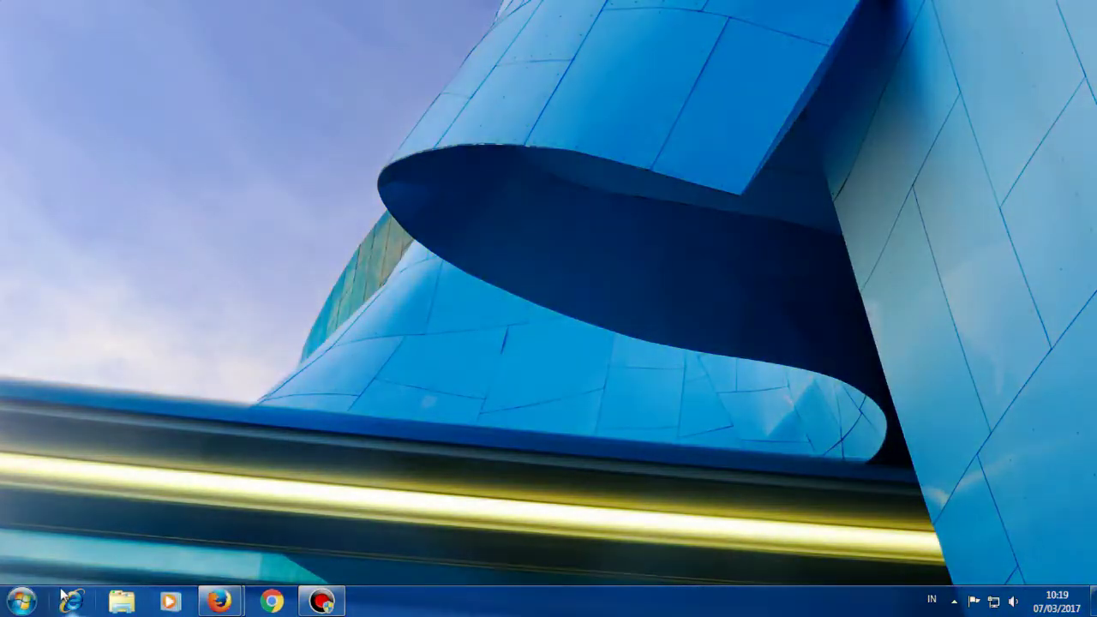
# Launch the surveillance system design tool from the desktop.
pyautogui.click(21, 601)
pyautogui.click(75, 506)
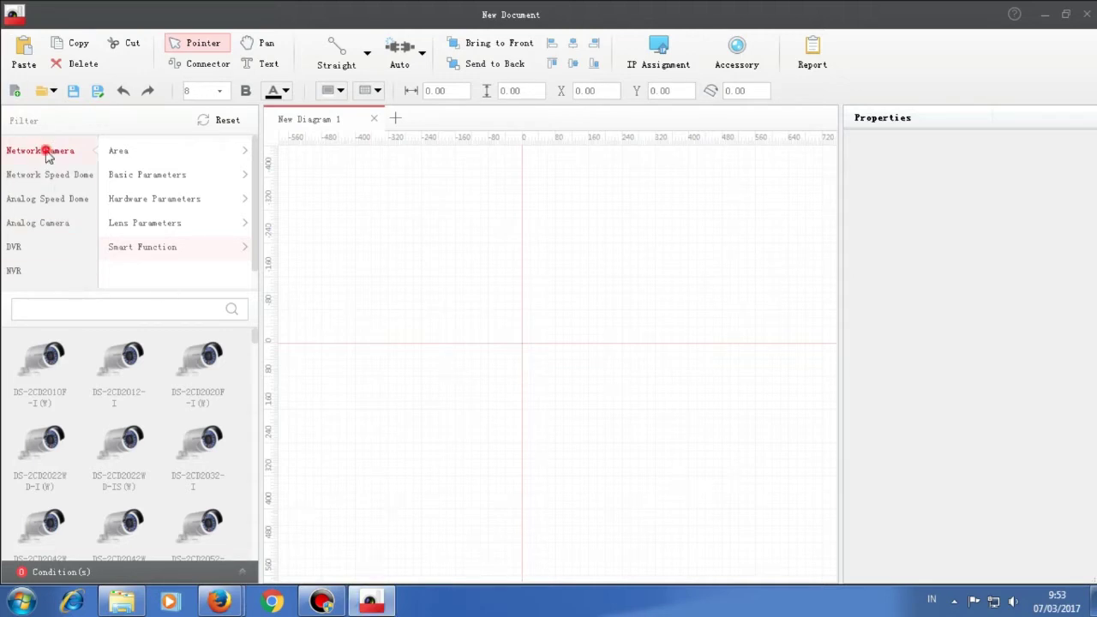
# Look through the Network Camera models in the device library, from bullet and dome cameras to fisheye models.
pyautogui.scroll(-2, 237, 405)
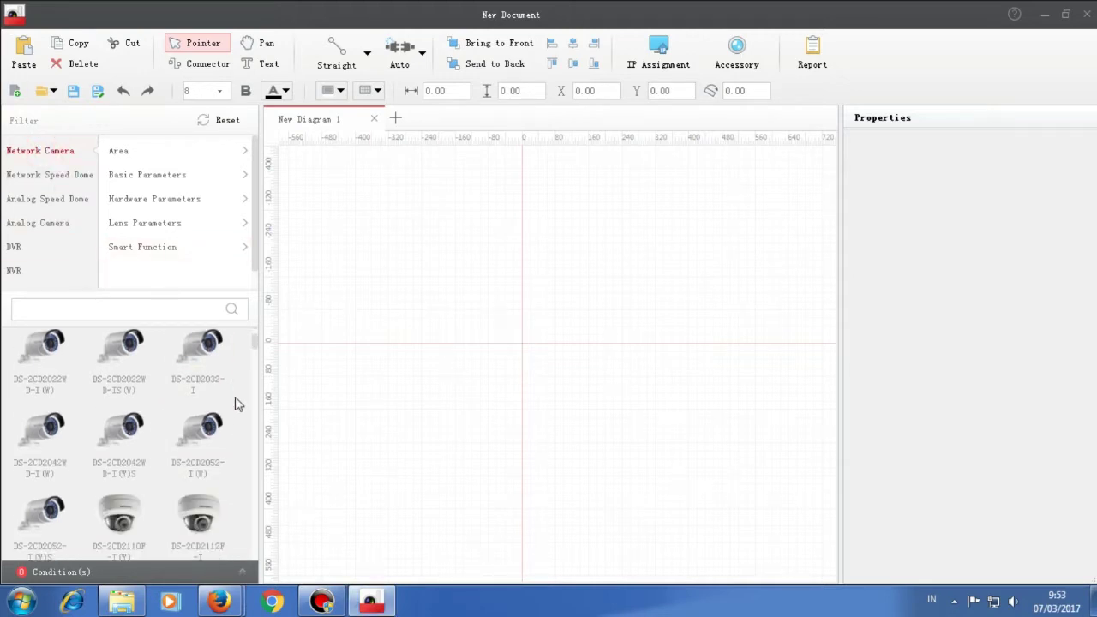
pyautogui.scroll(-4, 237, 404)
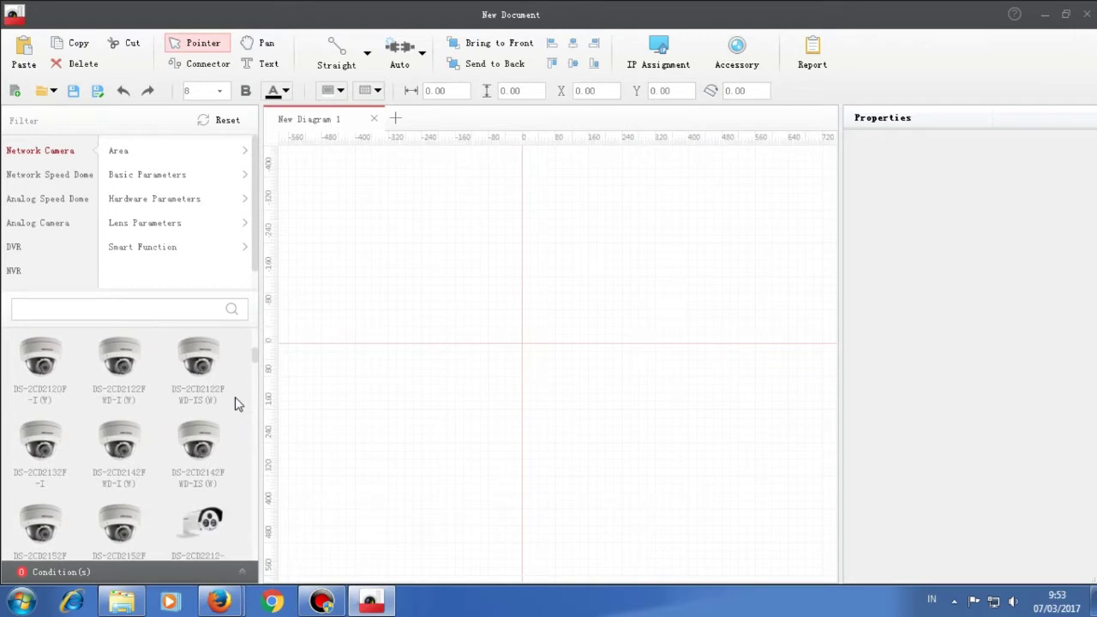
pyautogui.scroll(-6, 238, 405)
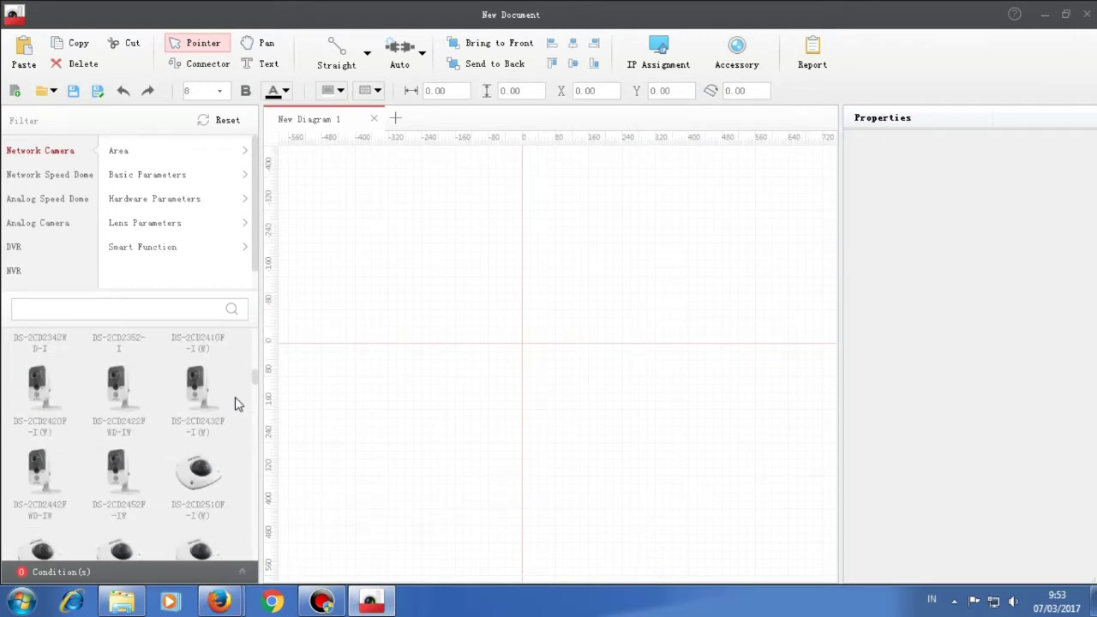
pyautogui.scroll(-6, 238, 405)
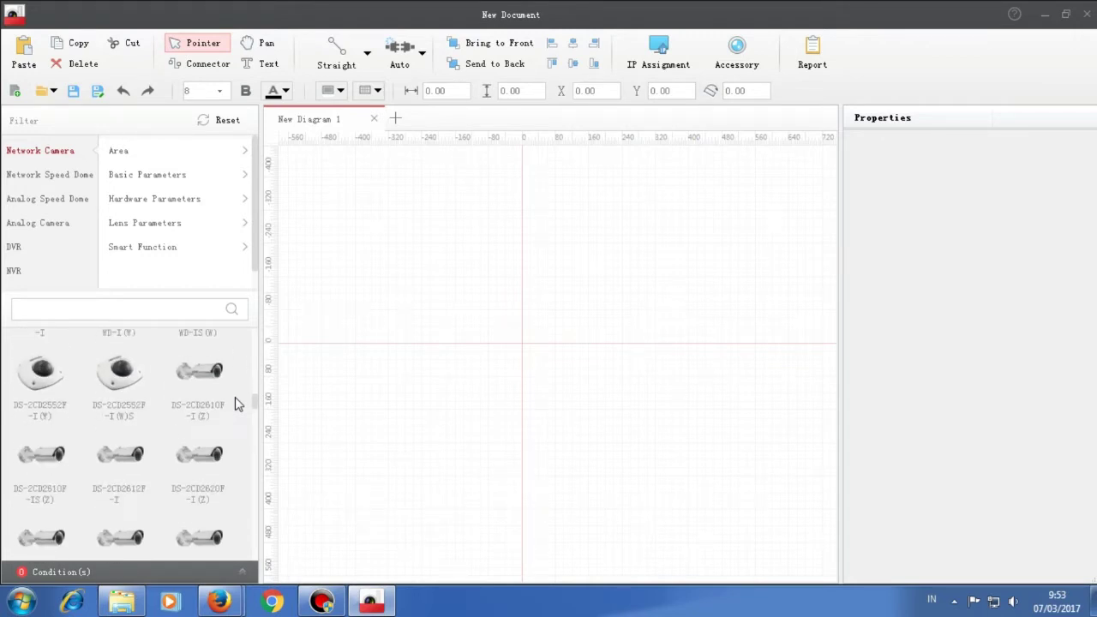
pyautogui.scroll(-6, 237, 405)
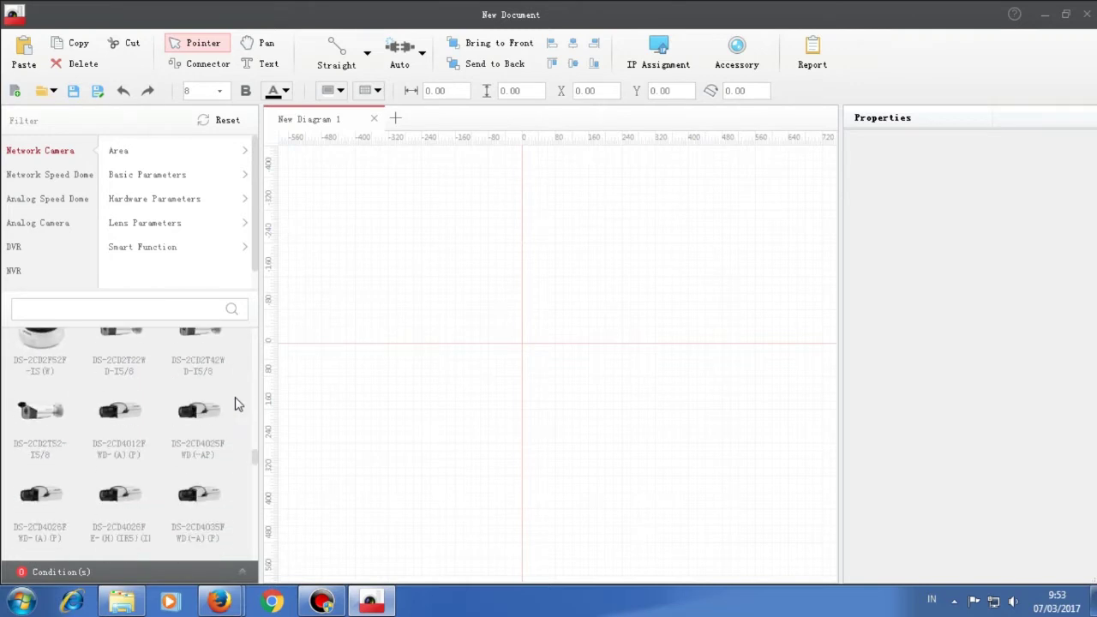
pyautogui.scroll(-6, 237, 405)
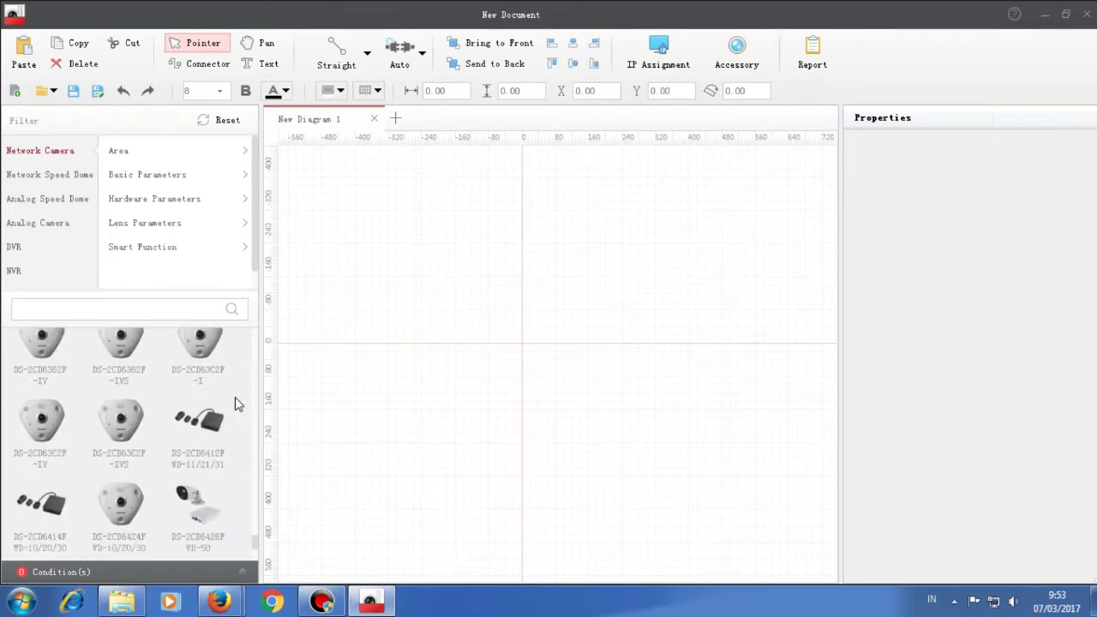
pyautogui.scroll(-3, 238, 404)
# Show the Network Speed Dome category and look through its models back to the start of the list.
pyautogui.click(53, 177)
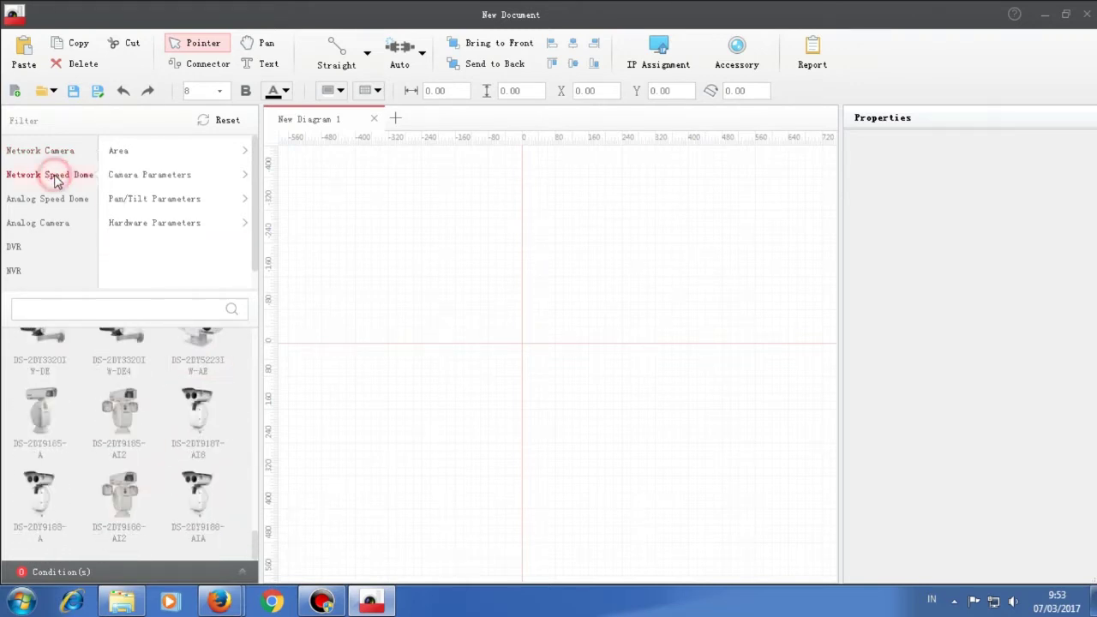
pyautogui.scroll(5, 220, 445)
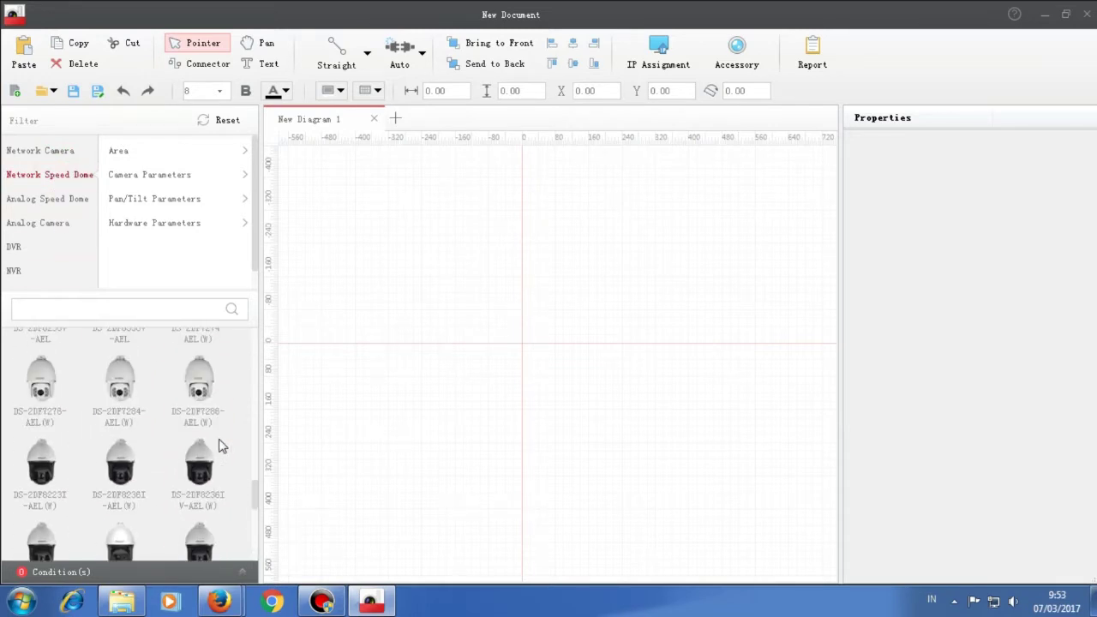
pyautogui.scroll(5, 220, 445)
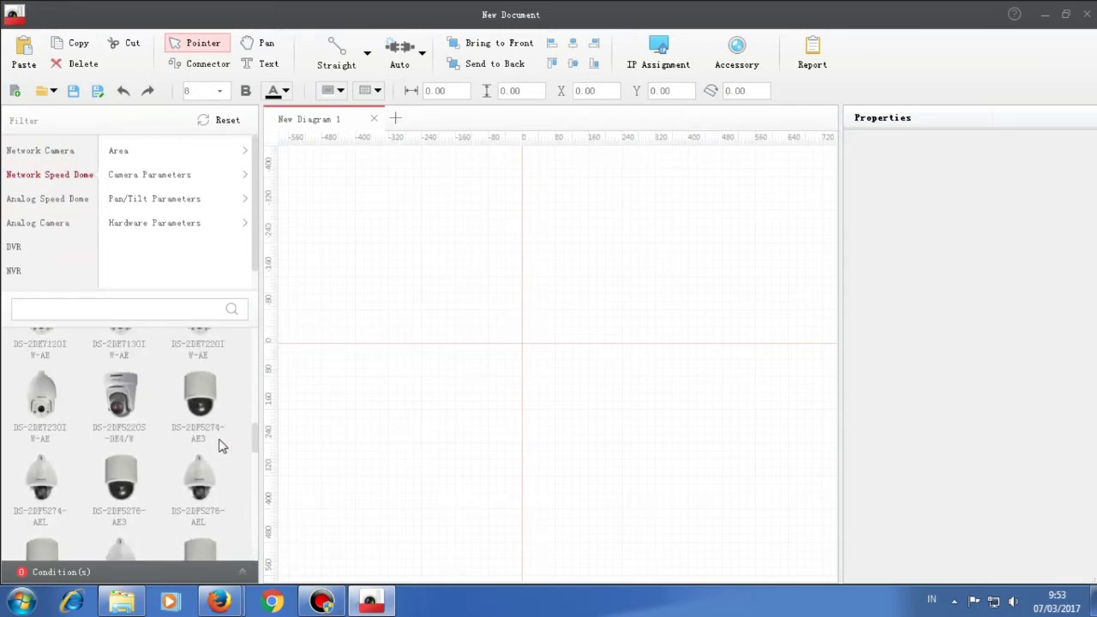
pyautogui.scroll(2, 220, 445)
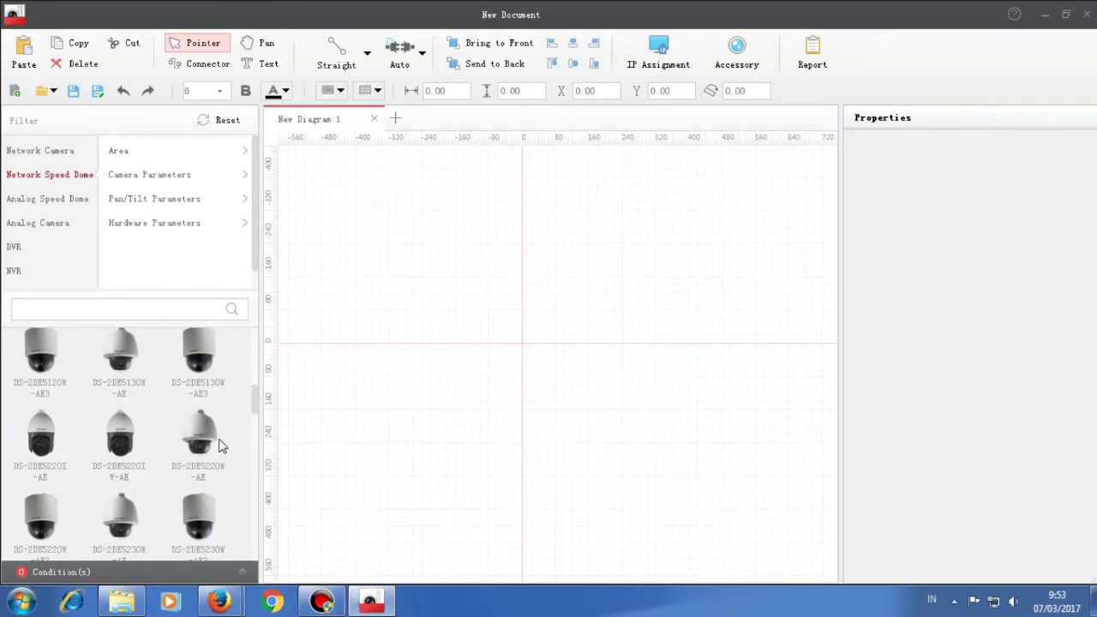
pyautogui.scroll(5, 220, 445)
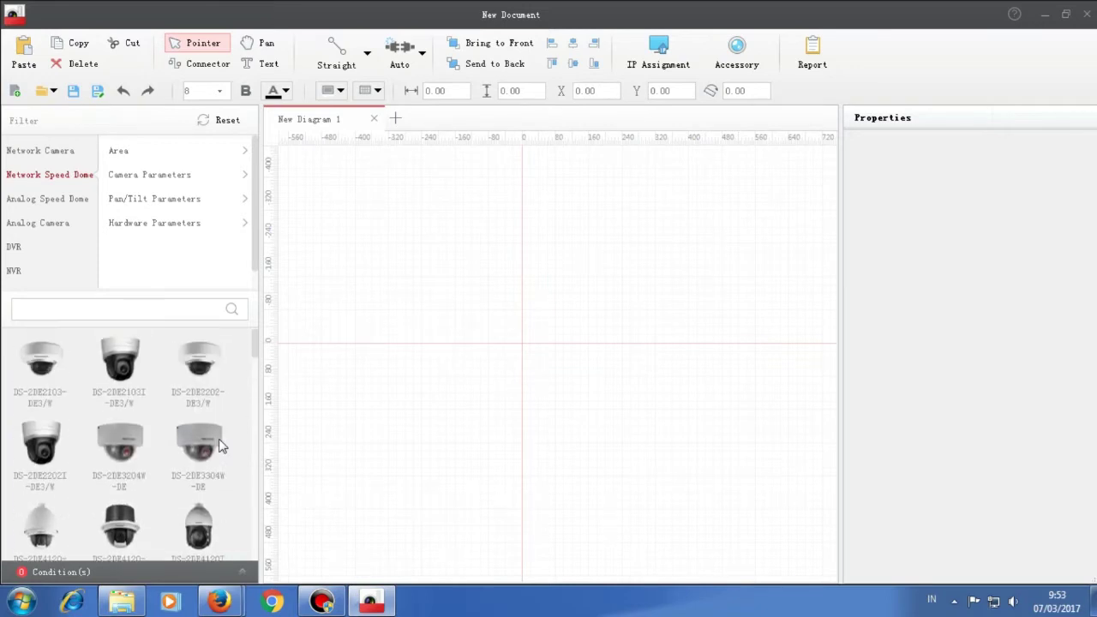
# Show the Analog Speed Dome category and look through its models to the end of the list.
pyautogui.click(60, 199)
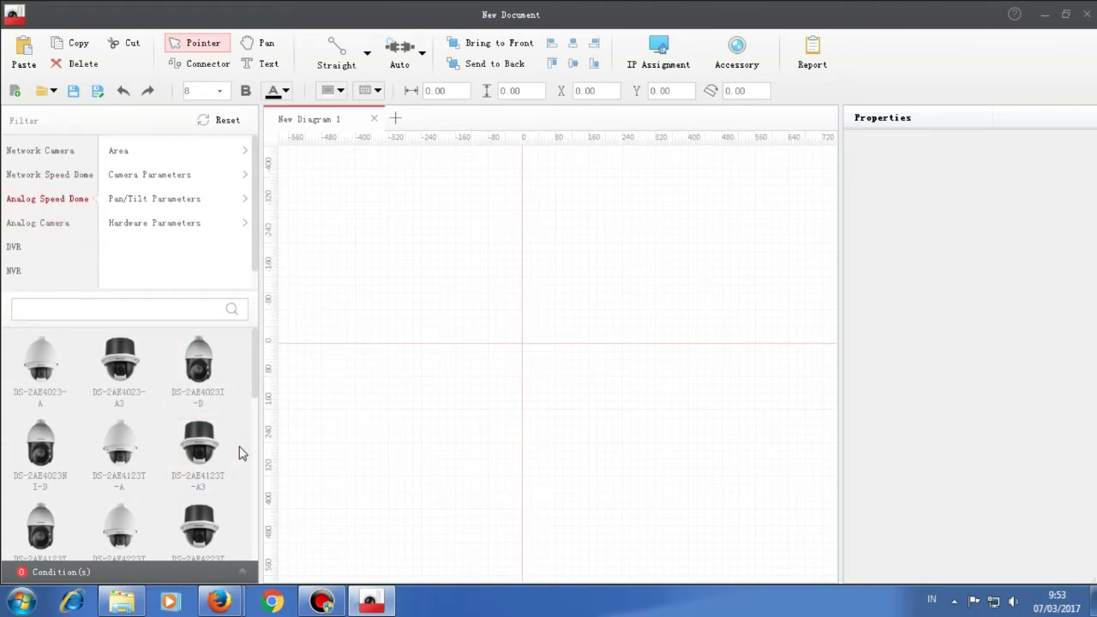
pyautogui.scroll(-2, 240, 454)
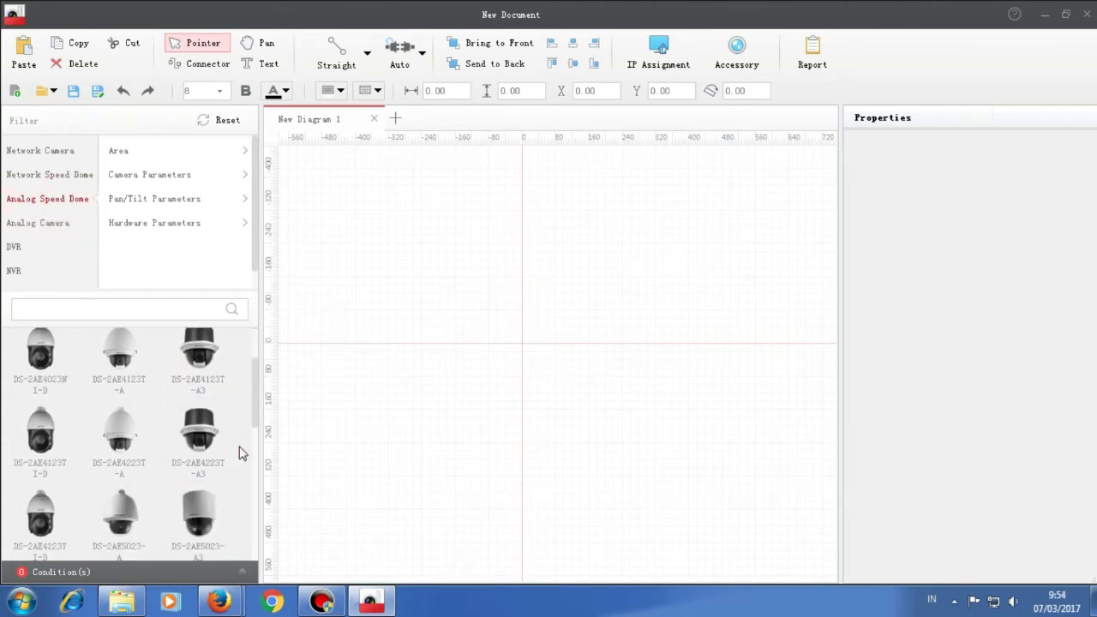
pyautogui.scroll(-7, 240, 454)
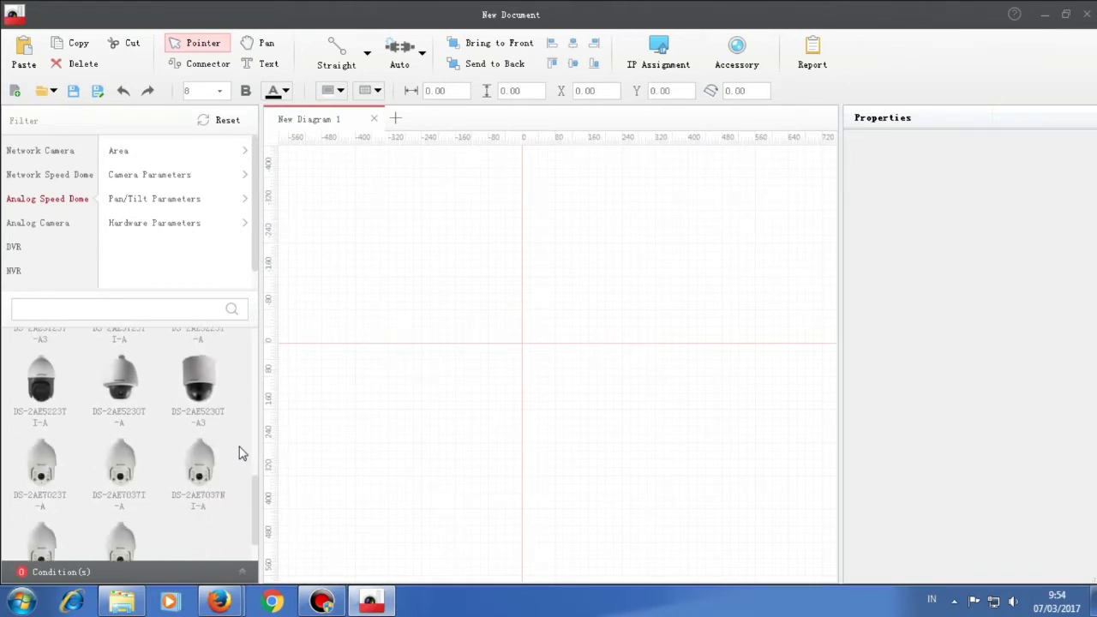
pyautogui.scroll(-1, 240, 454)
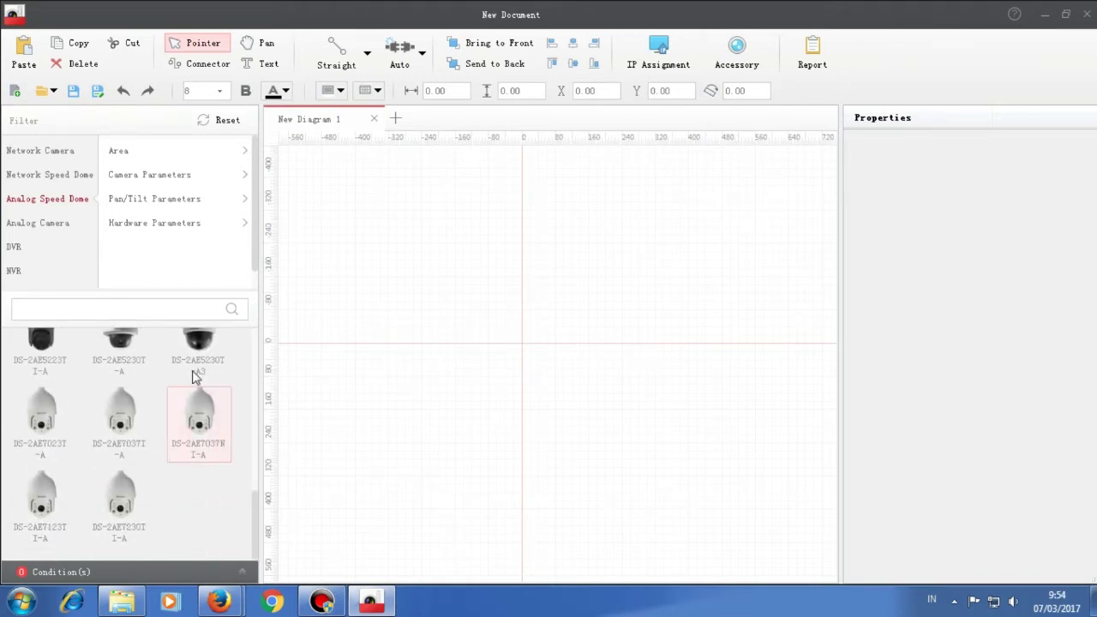
# Show the Analog Camera category and examine the range of bullet, dome and turret models it offers.
pyautogui.click(56, 230)
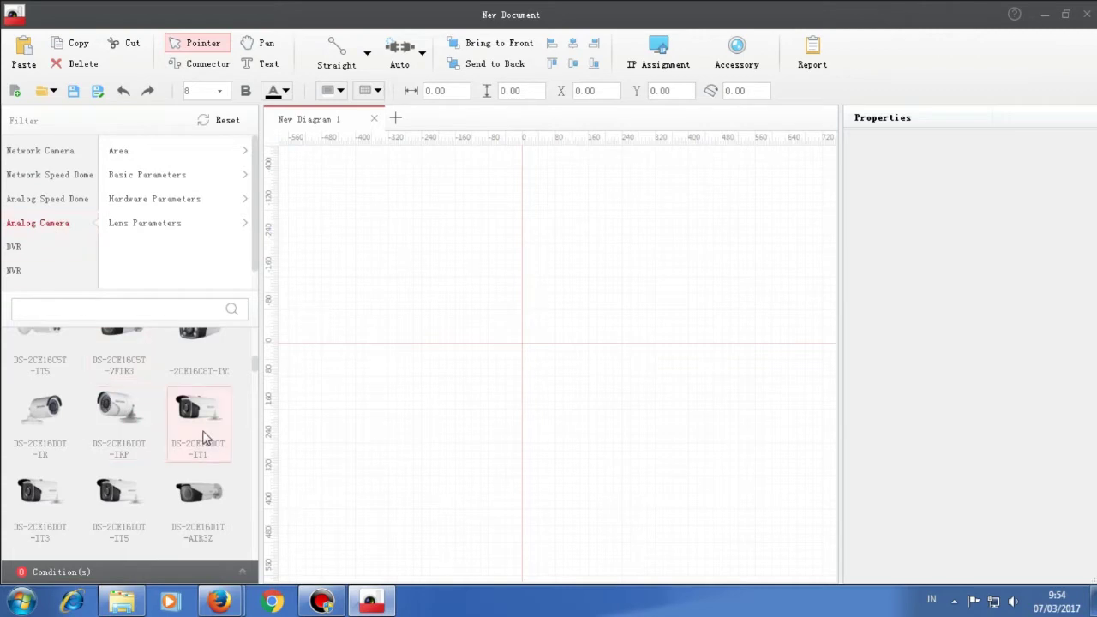
pyautogui.scroll(-4, 203, 435)
pyautogui.scroll(3, 204, 437)
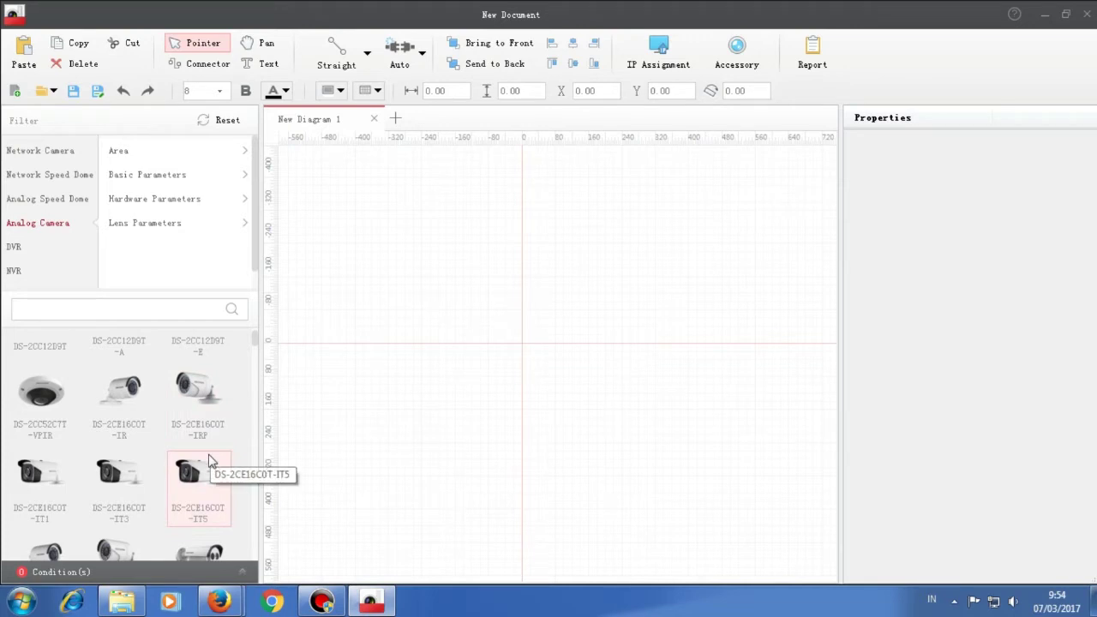
pyautogui.scroll(-2, 210, 461)
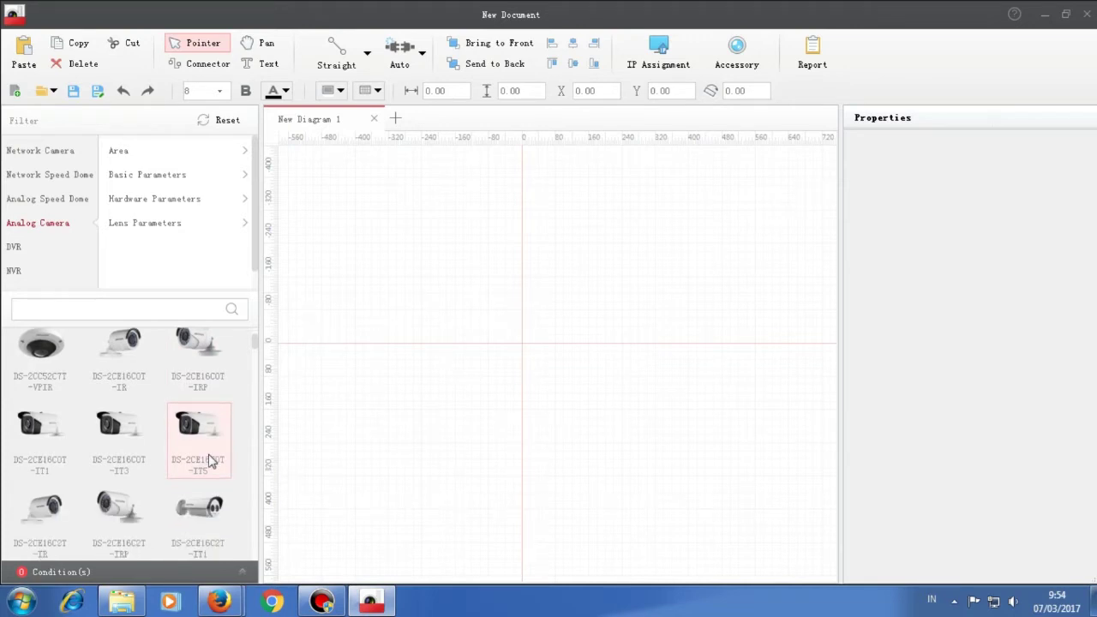
pyautogui.scroll(-1, 211, 461)
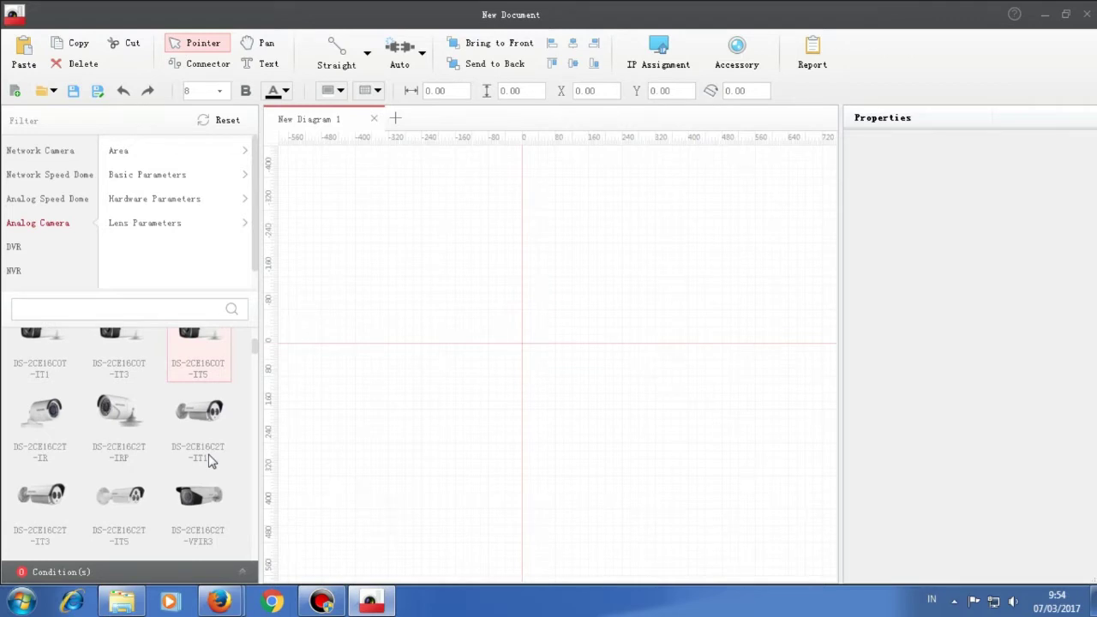
pyautogui.scroll(-5, 211, 461)
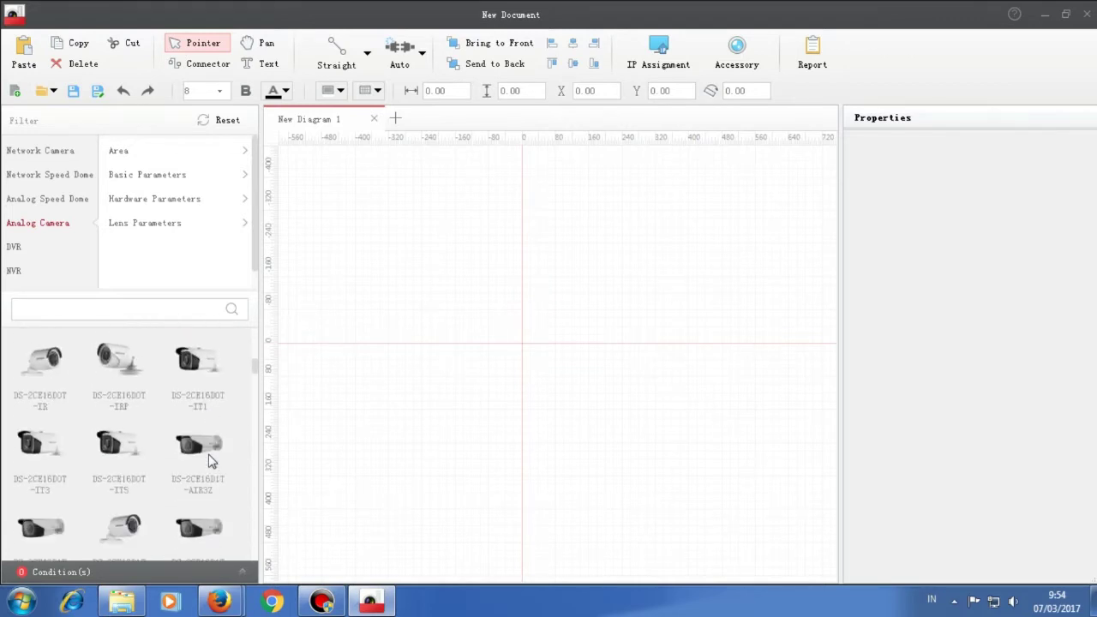
pyautogui.scroll(-6, 211, 461)
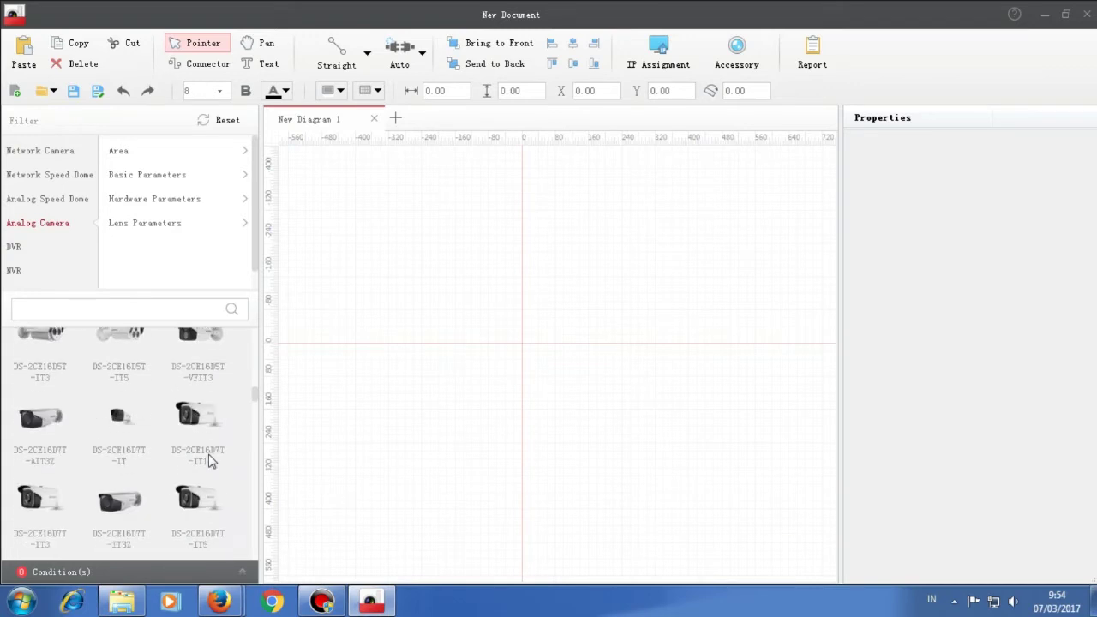
pyautogui.scroll(-5, 211, 461)
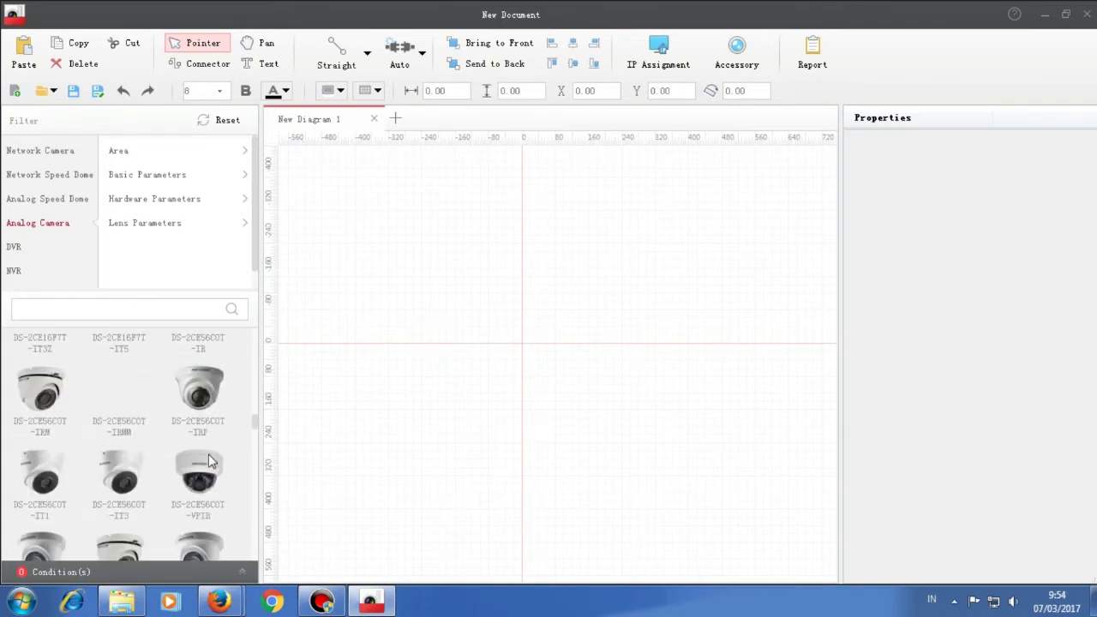
pyautogui.scroll(-2, 208, 454)
pyautogui.scroll(-6, 210, 461)
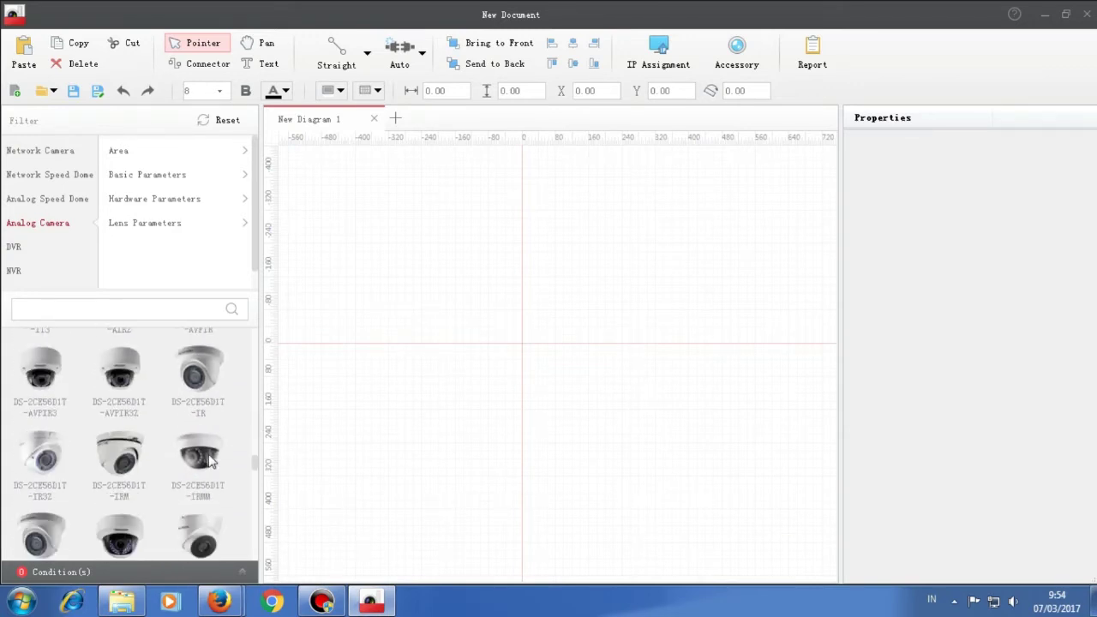
pyautogui.scroll(-5, 208, 455)
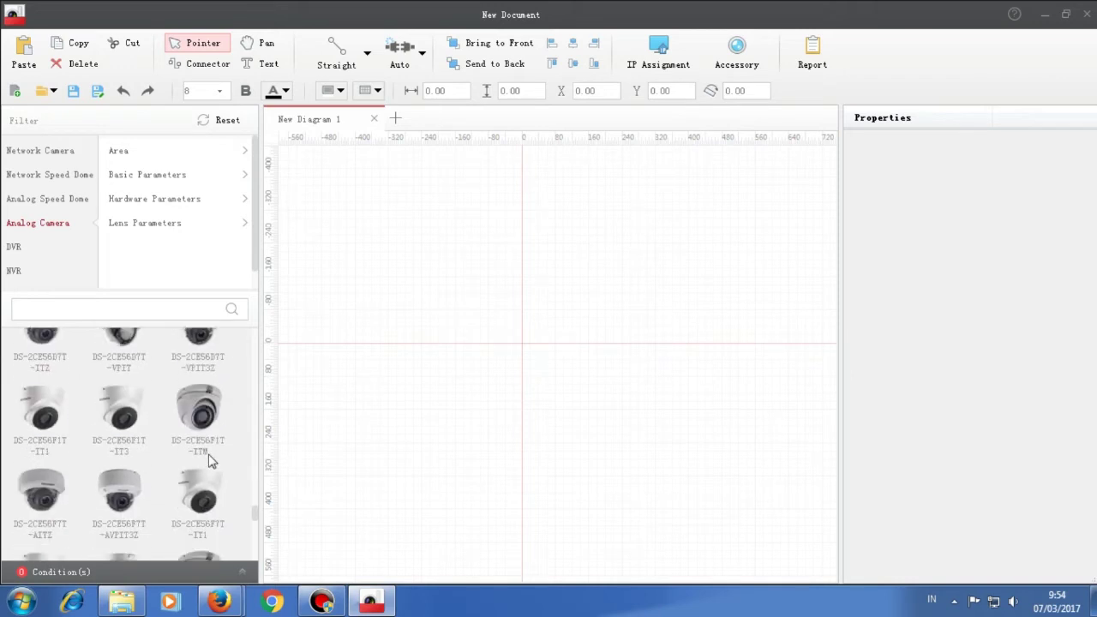
pyautogui.scroll(-5, 210, 461)
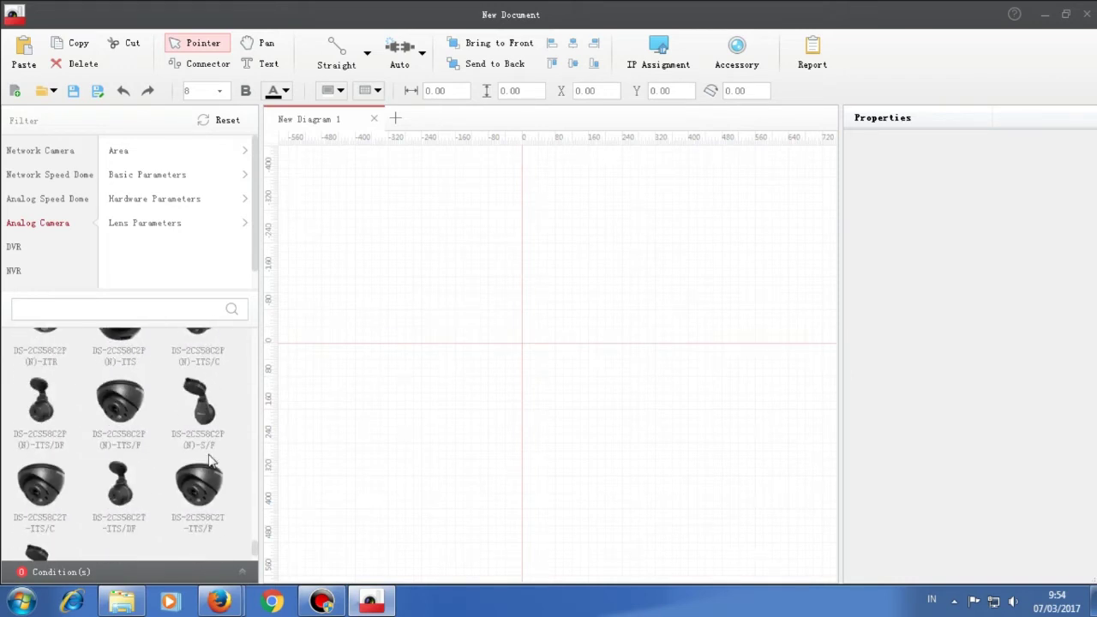
# Show the DVR category and look through its recorder models back to the start of the list.
pyautogui.click(21, 247)
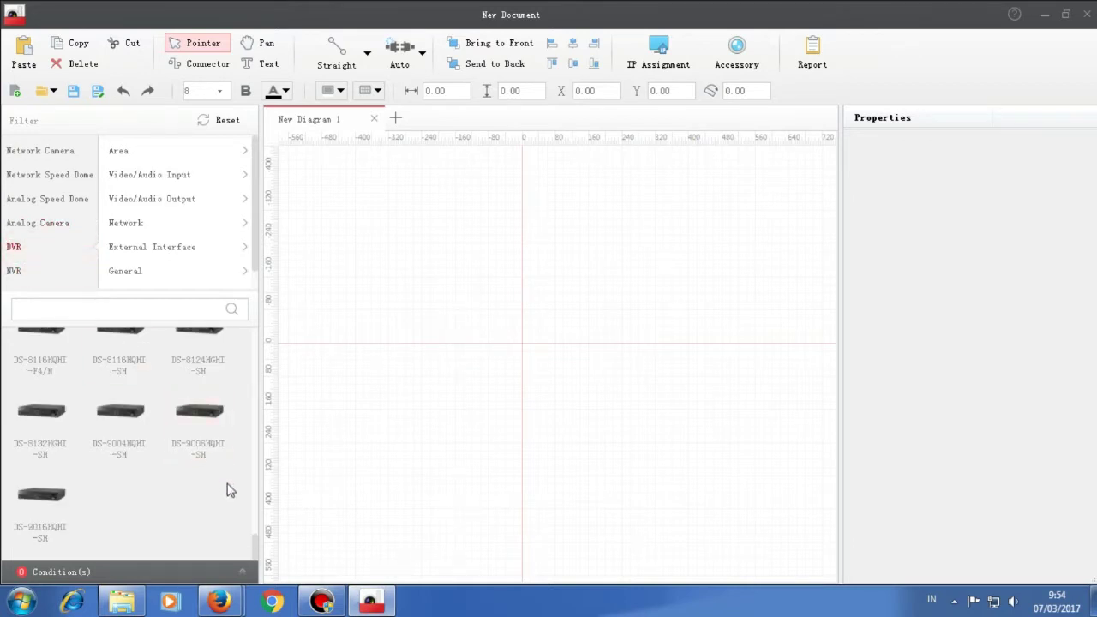
pyautogui.scroll(5, 229, 491)
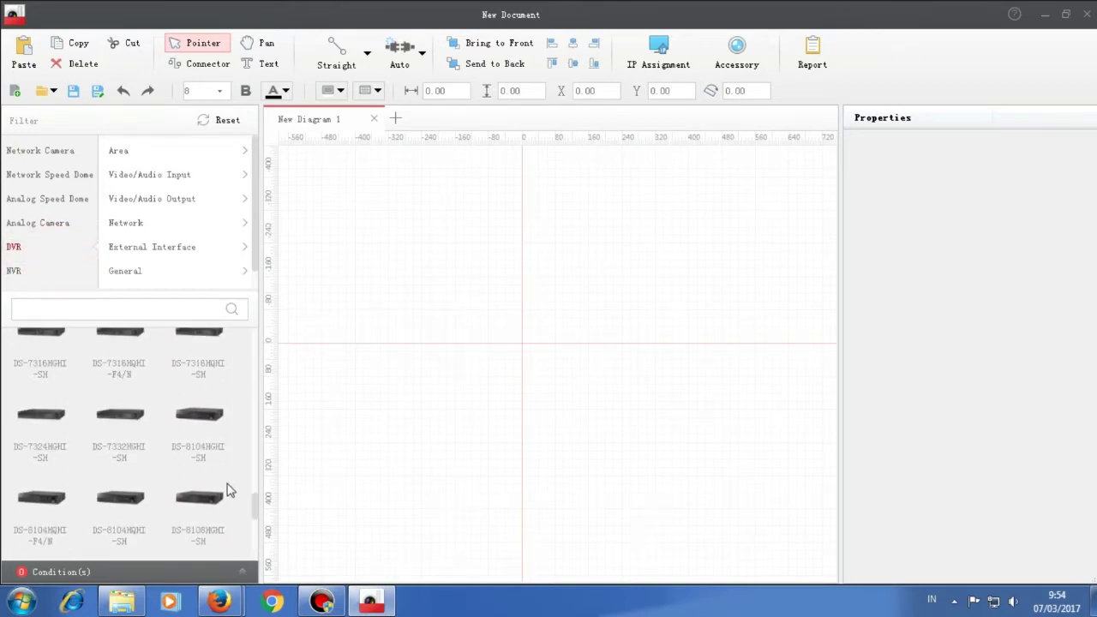
pyautogui.scroll(3, 229, 490)
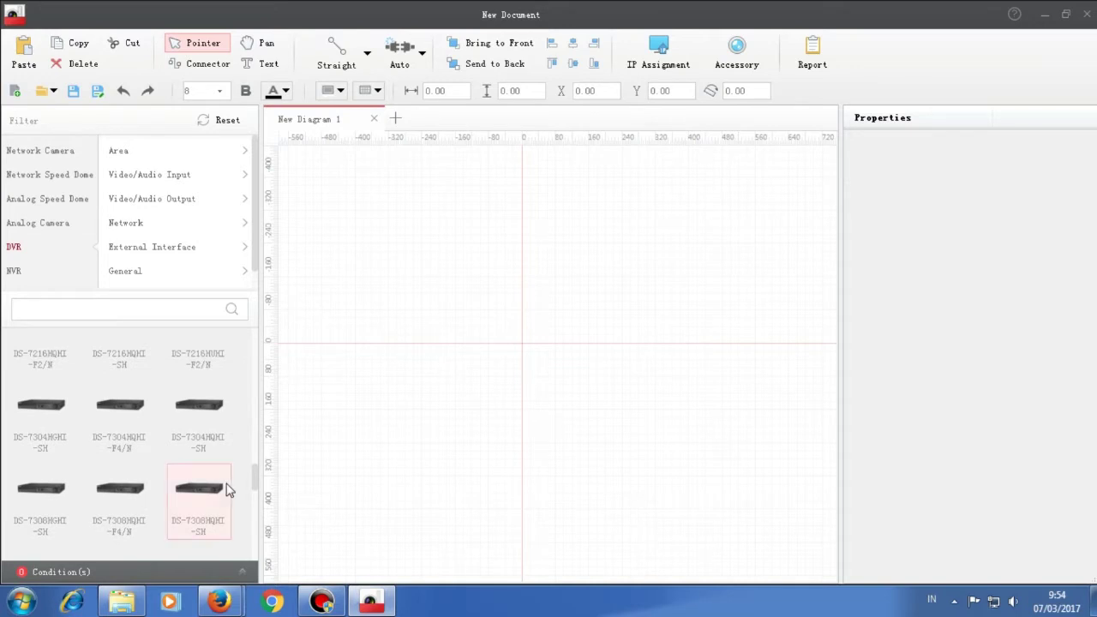
pyautogui.scroll(3, 228, 490)
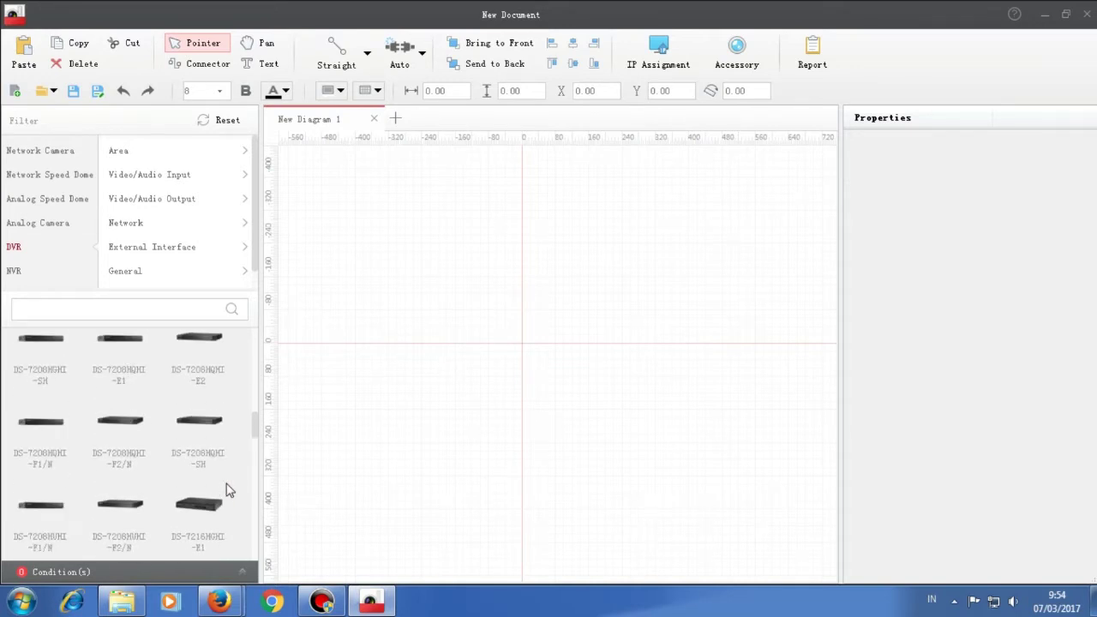
pyautogui.scroll(3, 229, 490)
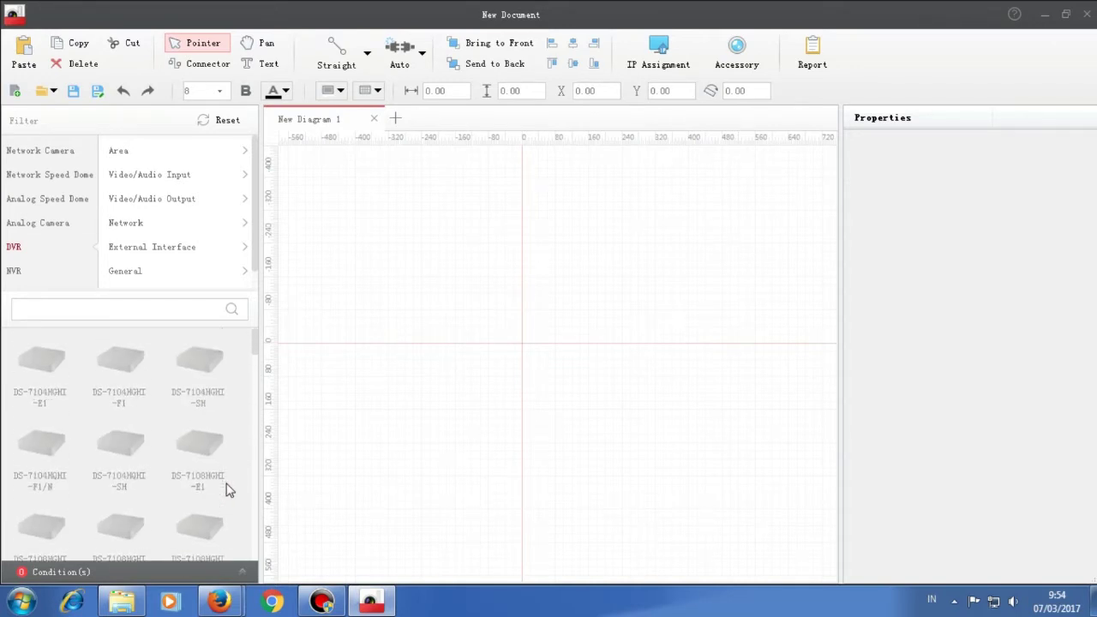
# Show the NVR category and look through its recorder models to the end of the list and back up.
pyautogui.click(24, 270)
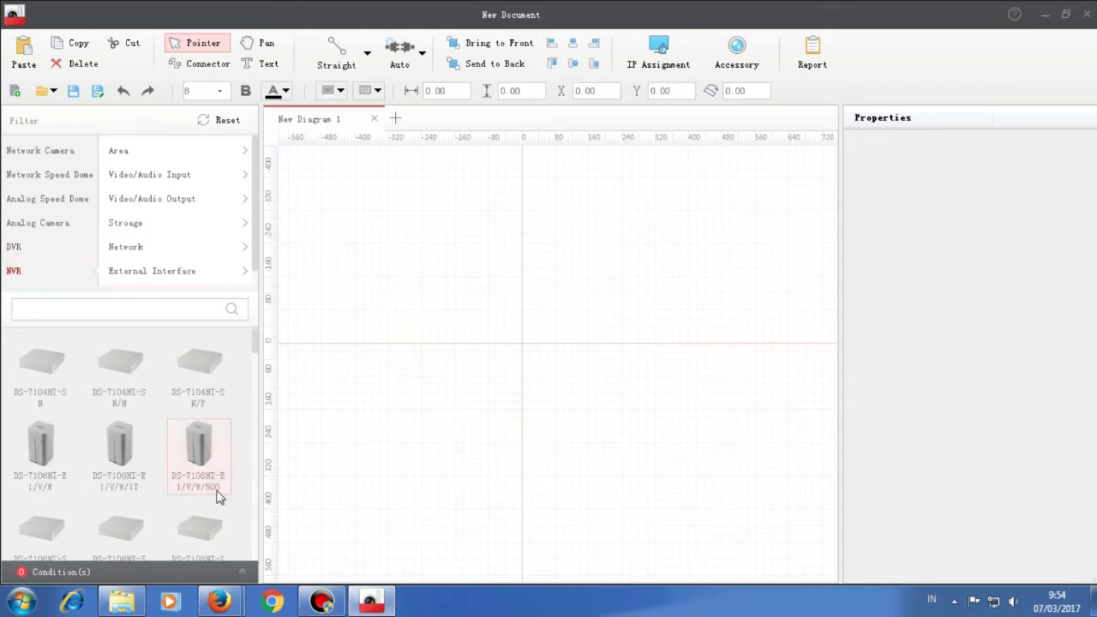
pyautogui.scroll(-5, 251, 471)
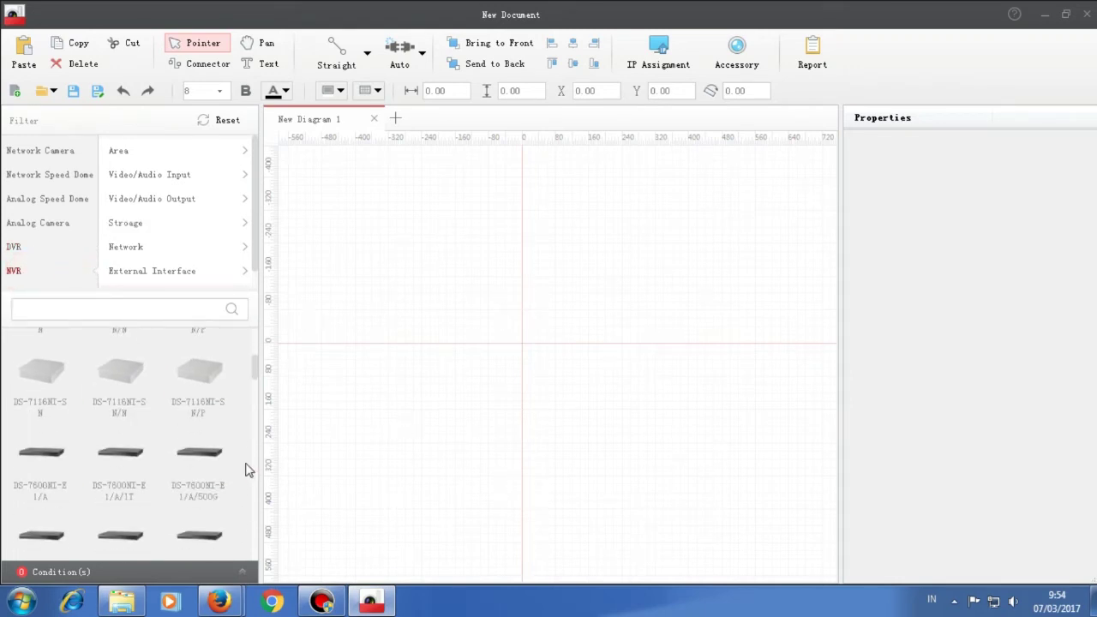
pyautogui.scroll(-1, 249, 470)
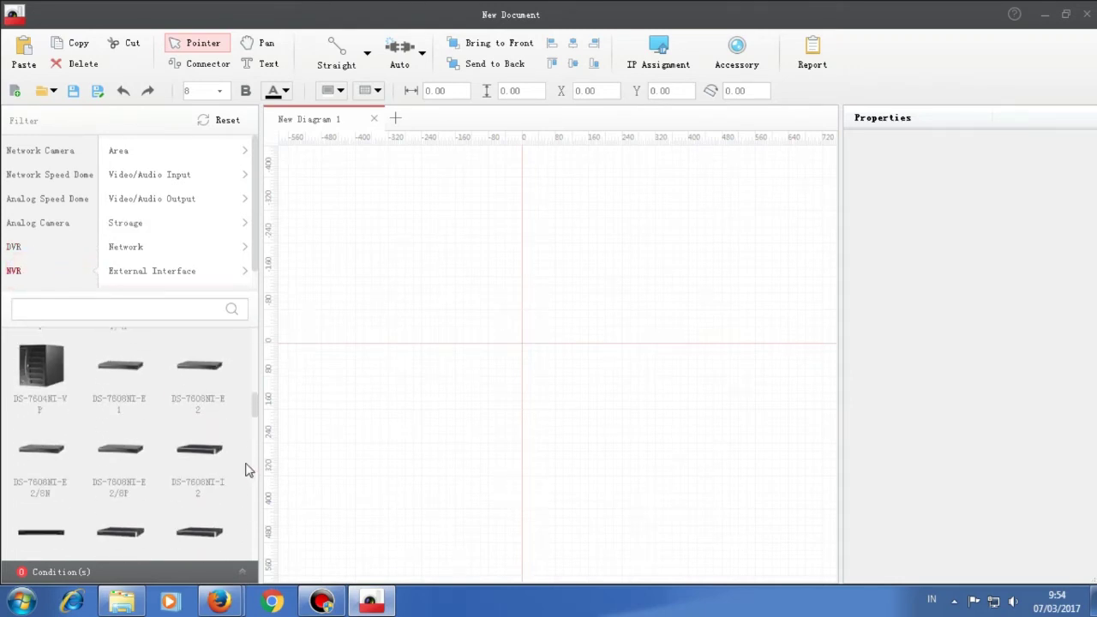
pyautogui.scroll(-5, 246, 469)
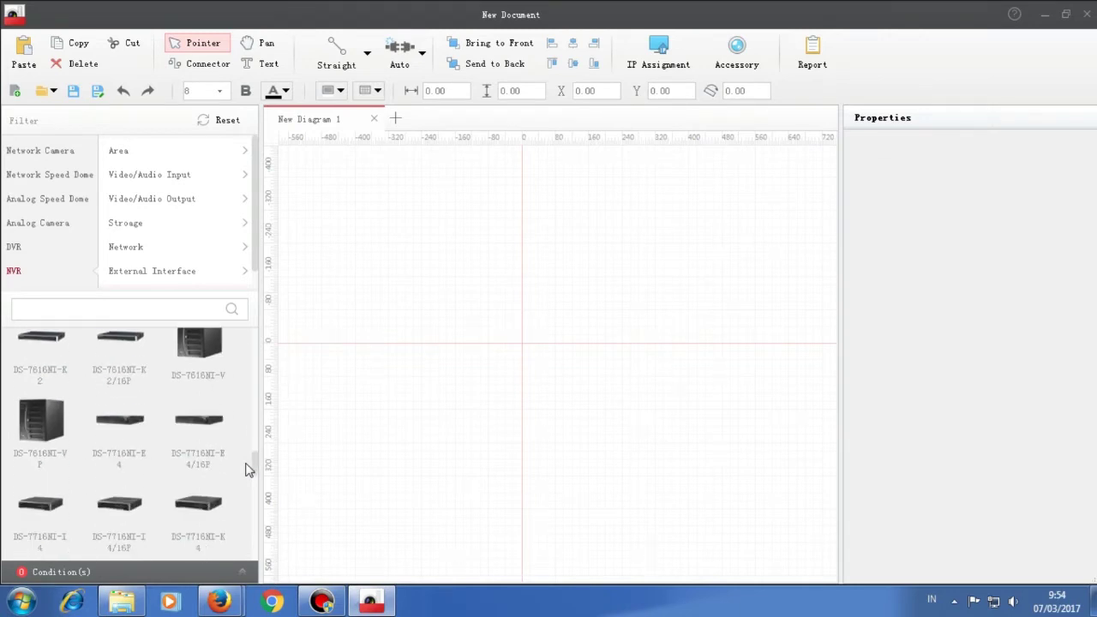
pyautogui.scroll(-5, 246, 470)
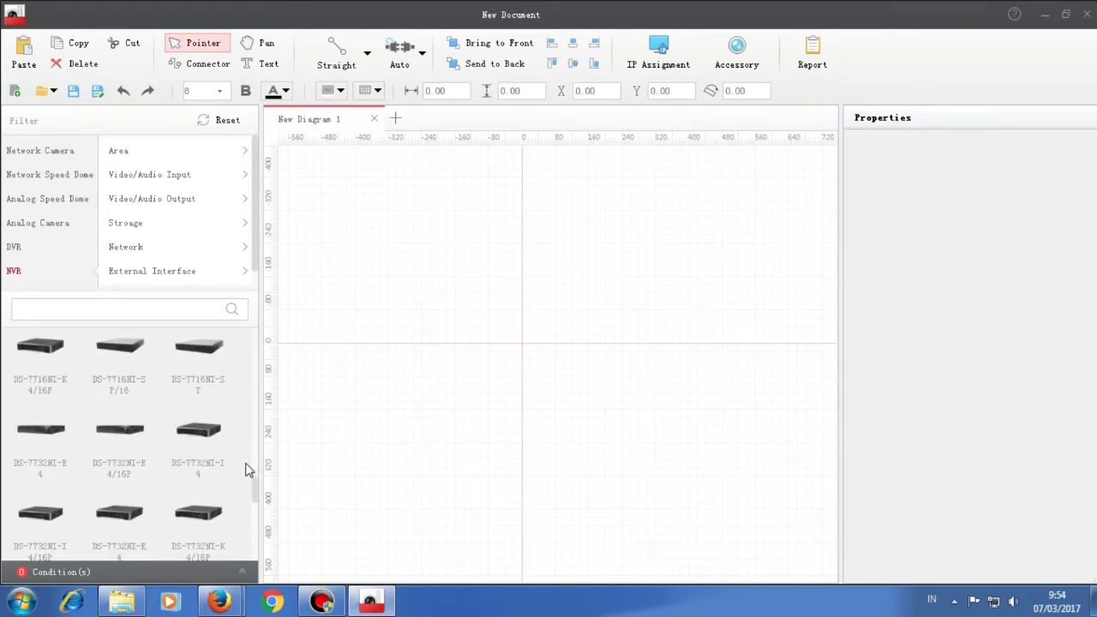
pyautogui.scroll(-1, 246, 469)
pyautogui.scroll(-6, 246, 470)
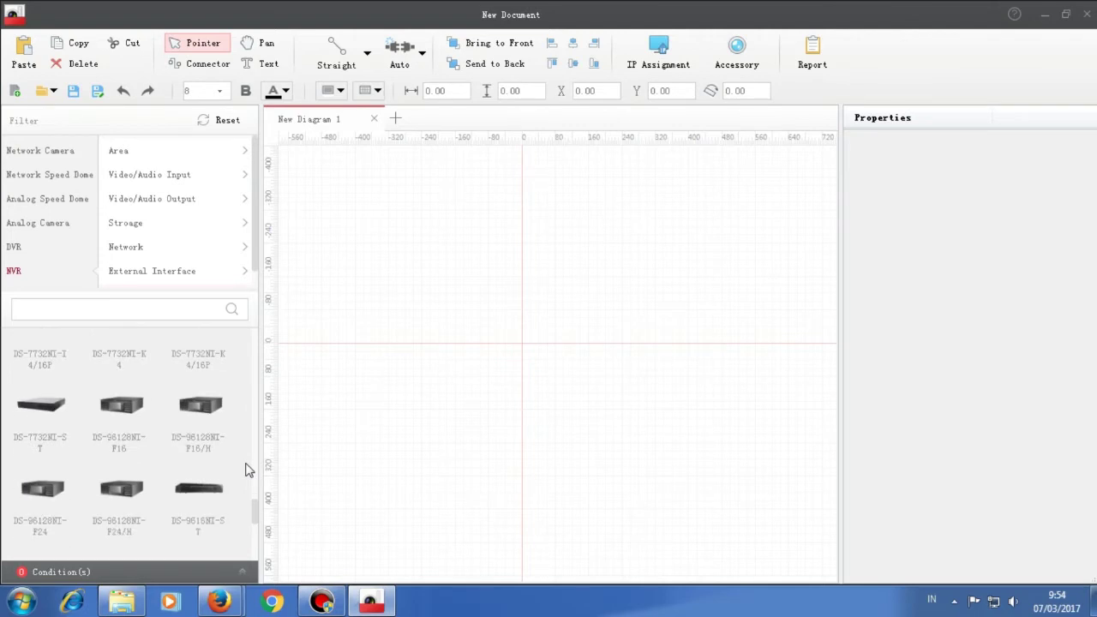
pyautogui.scroll(-2, 246, 470)
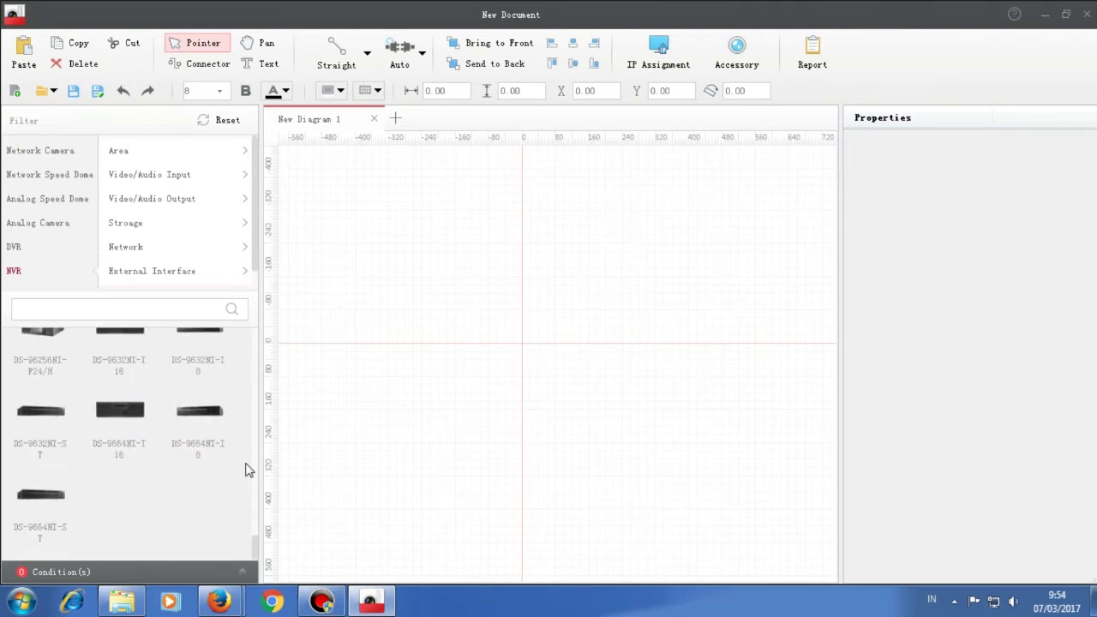
pyautogui.scroll(10, 246, 470)
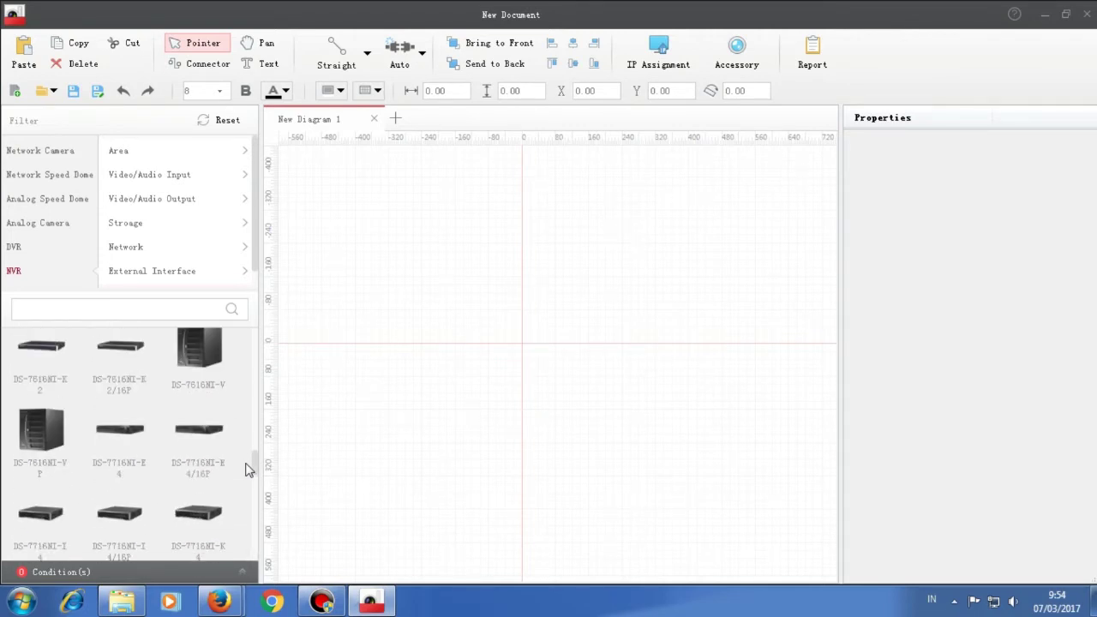
pyautogui.scroll(2, 246, 469)
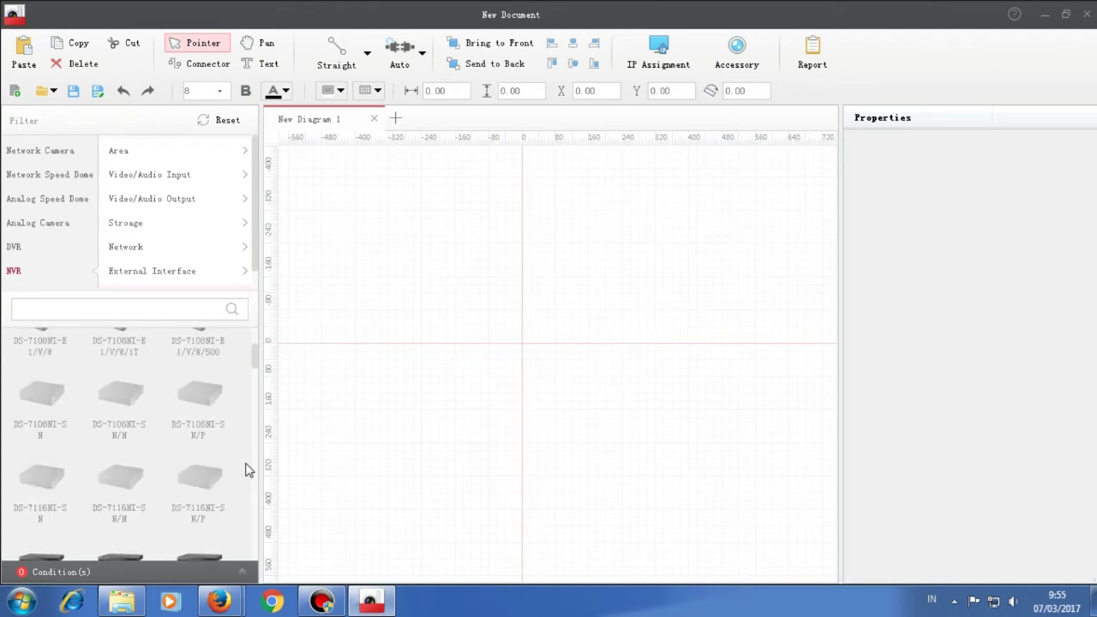
# Place the DS-7604NI-E1/4P NVR in the diagram at about X -458, Y -387 and review its properties.
pyautogui.scroll(-4, 246, 470)
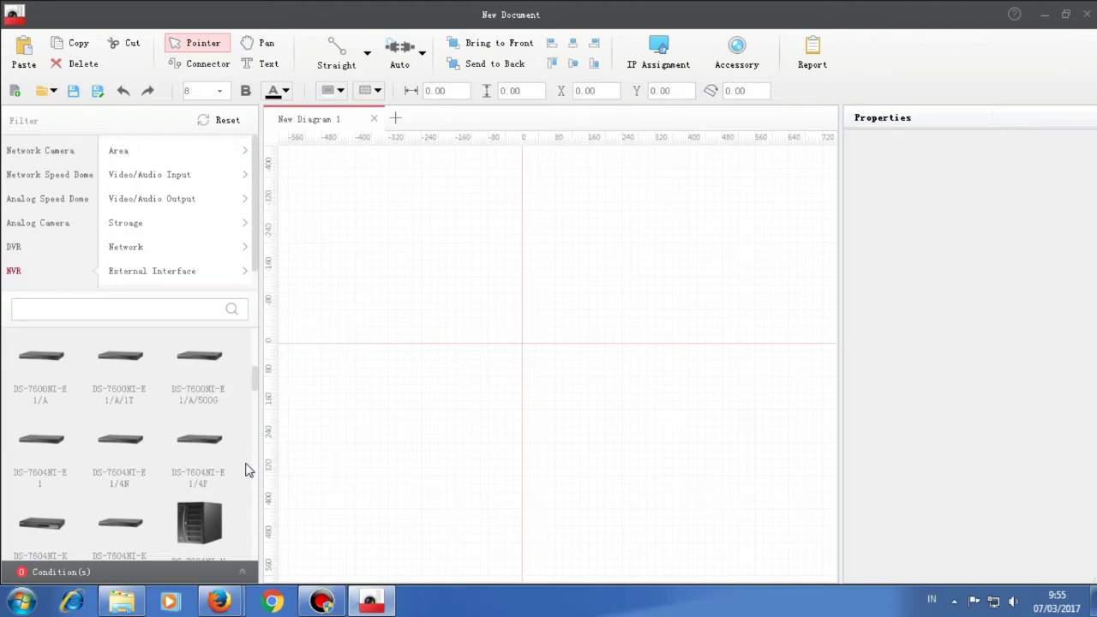
pyautogui.scroll(-1, 246, 470)
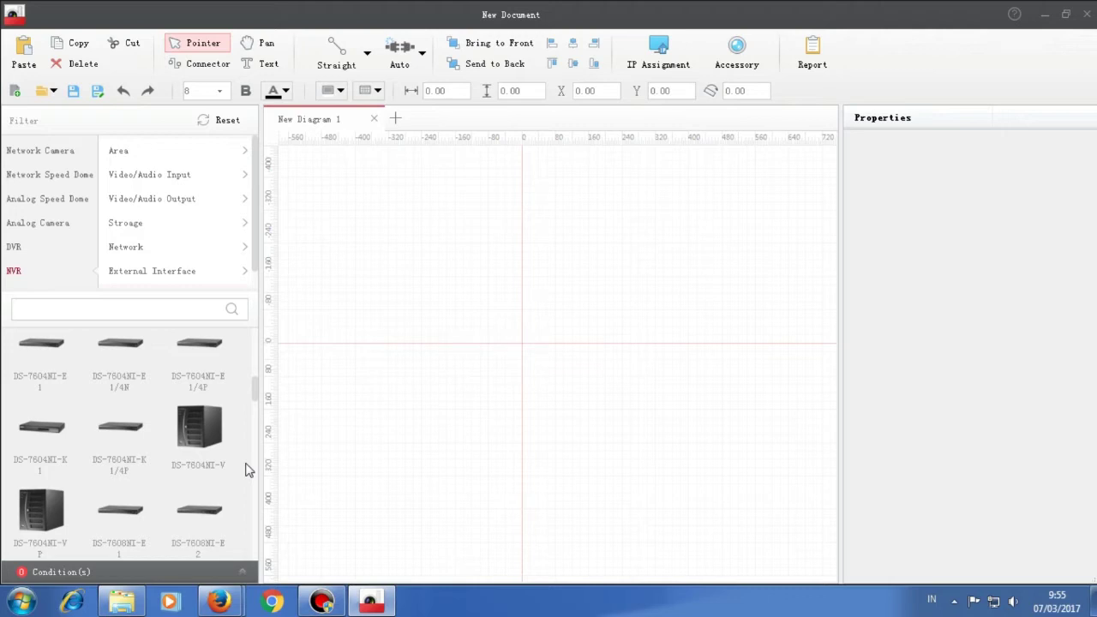
pyautogui.moveTo(203, 348); pyautogui.dragTo(384, 204)
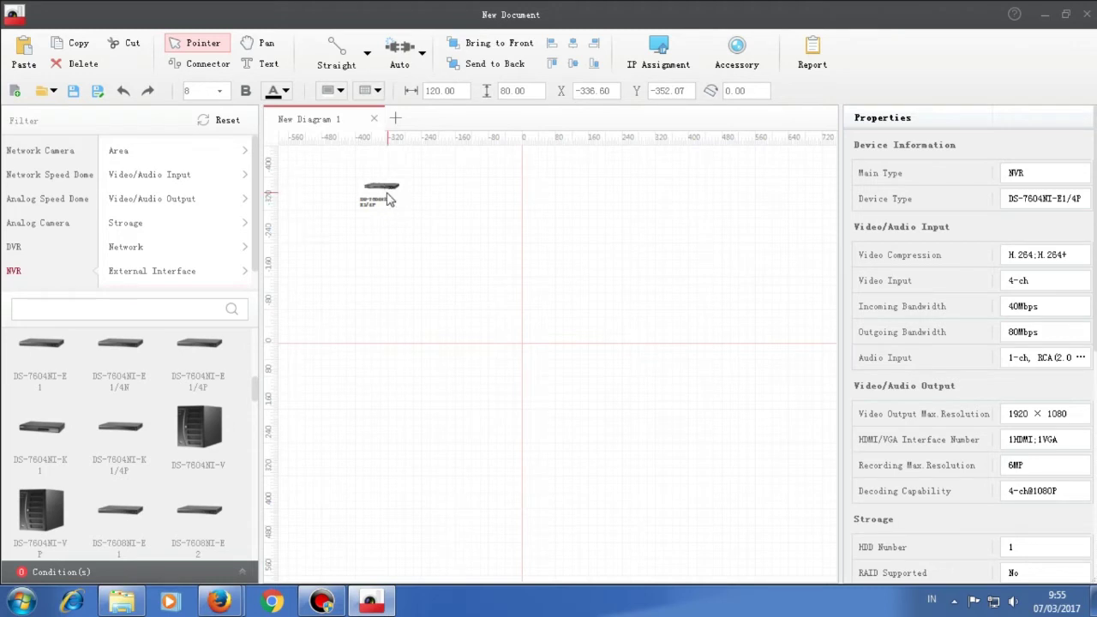
pyautogui.moveTo(384, 194); pyautogui.dragTo(332, 175)
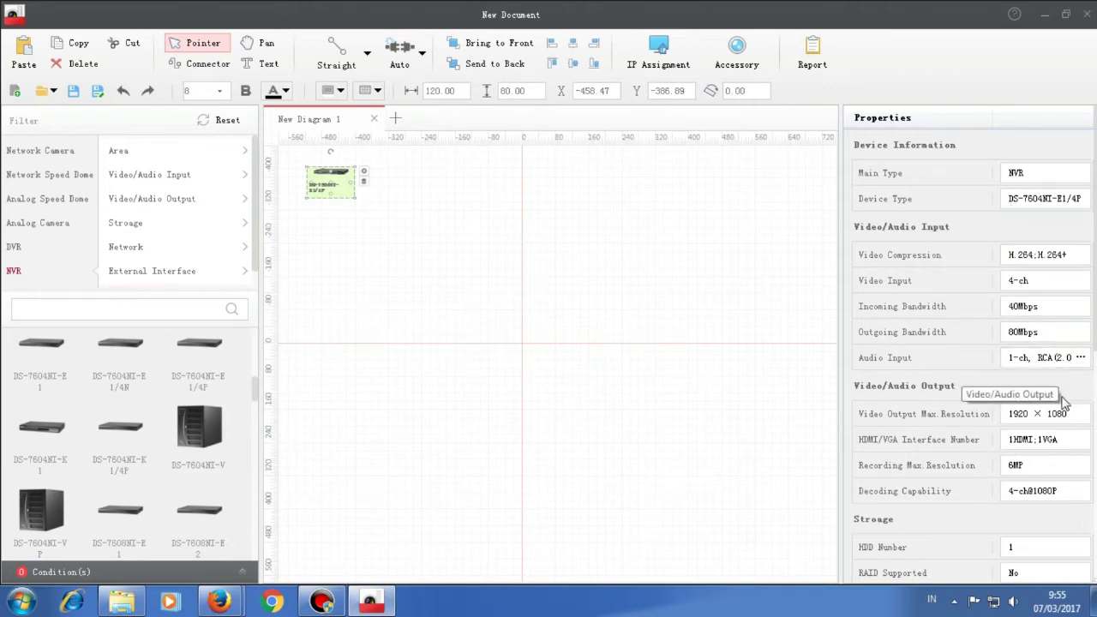
pyautogui.scroll(-3, 1068, 450)
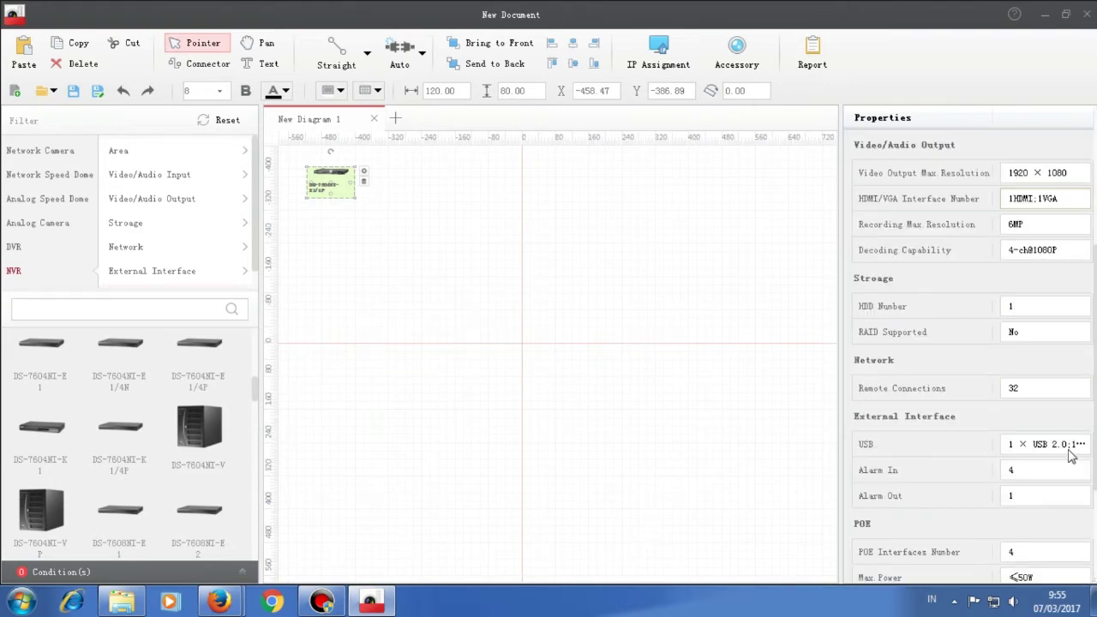
pyautogui.scroll(-2, 1068, 456)
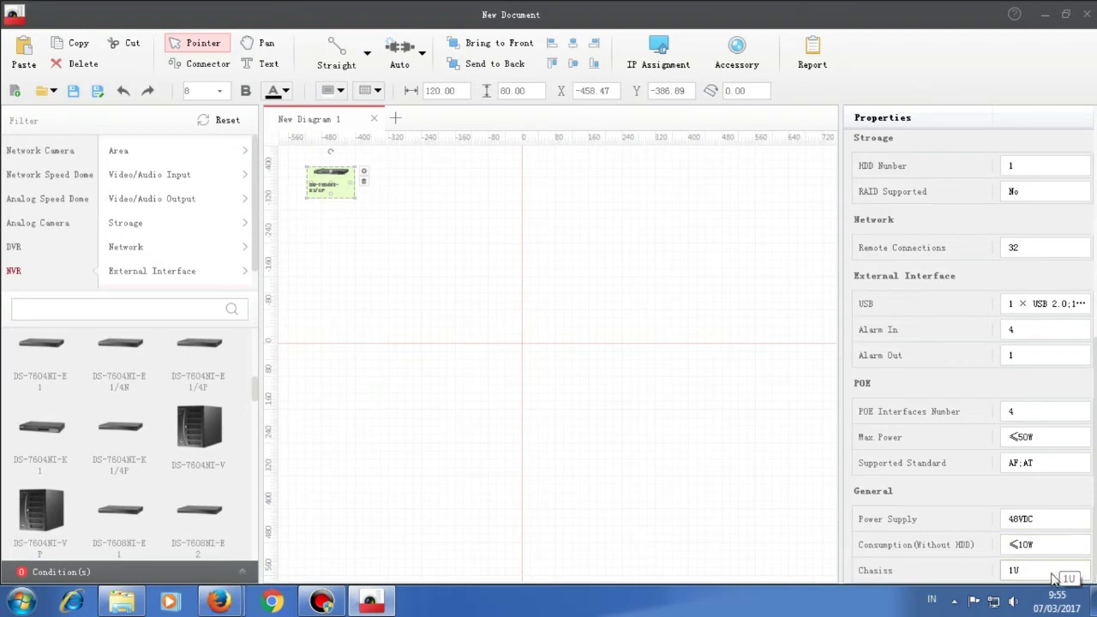
pyautogui.scroll(5, 1052, 540)
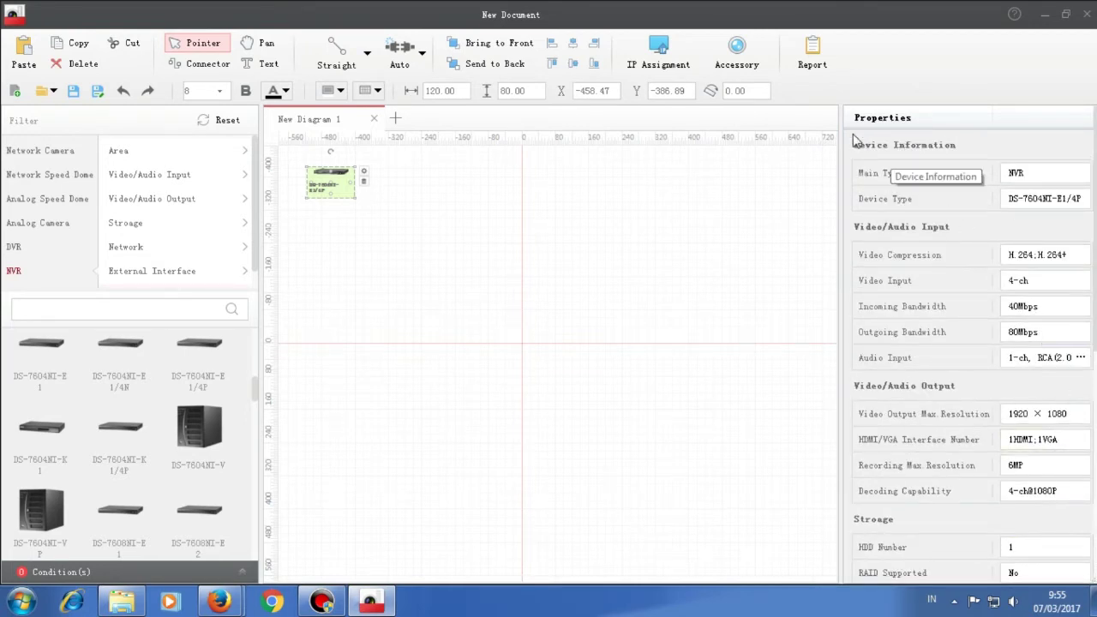
# Place the DS-2CD2020F-I(W) network camera level with the NVR at about X -161, Y -385 and compare both devices' properties.
pyautogui.click(28, 152)
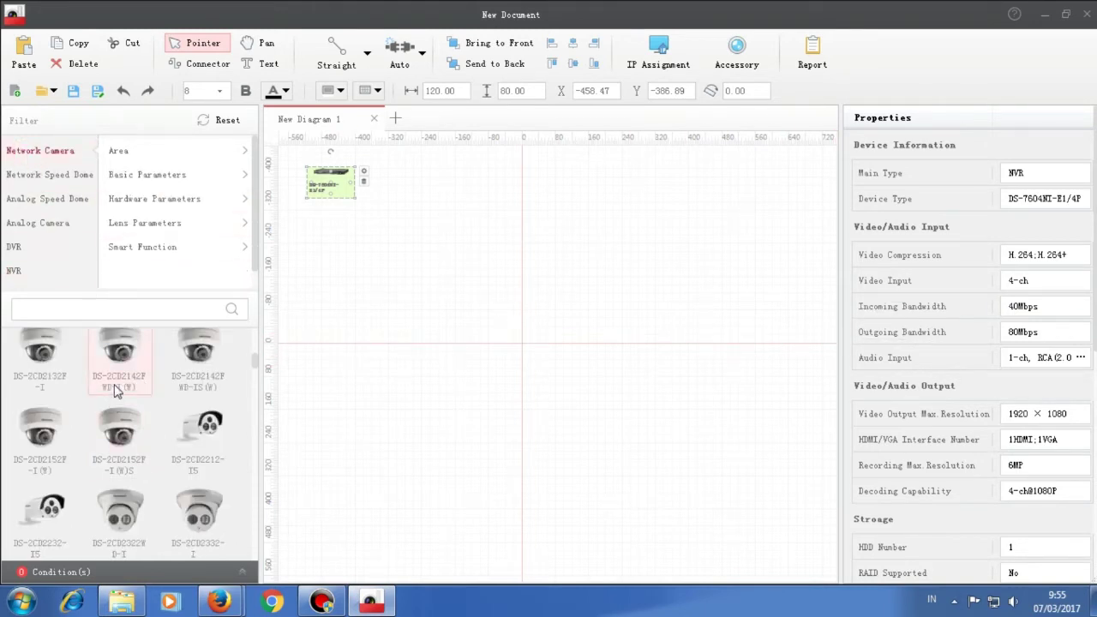
pyautogui.scroll(2, 120, 394)
pyautogui.scroll(3, 120, 394)
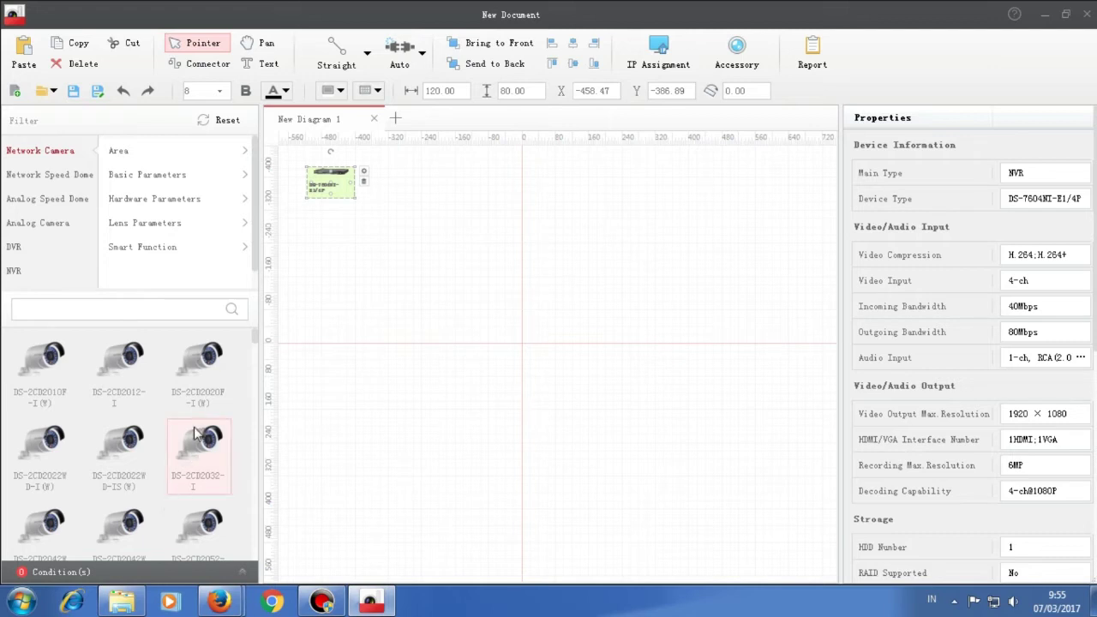
pyautogui.moveTo(199, 367); pyautogui.dragTo(459, 174)
pyautogui.click(474, 182)
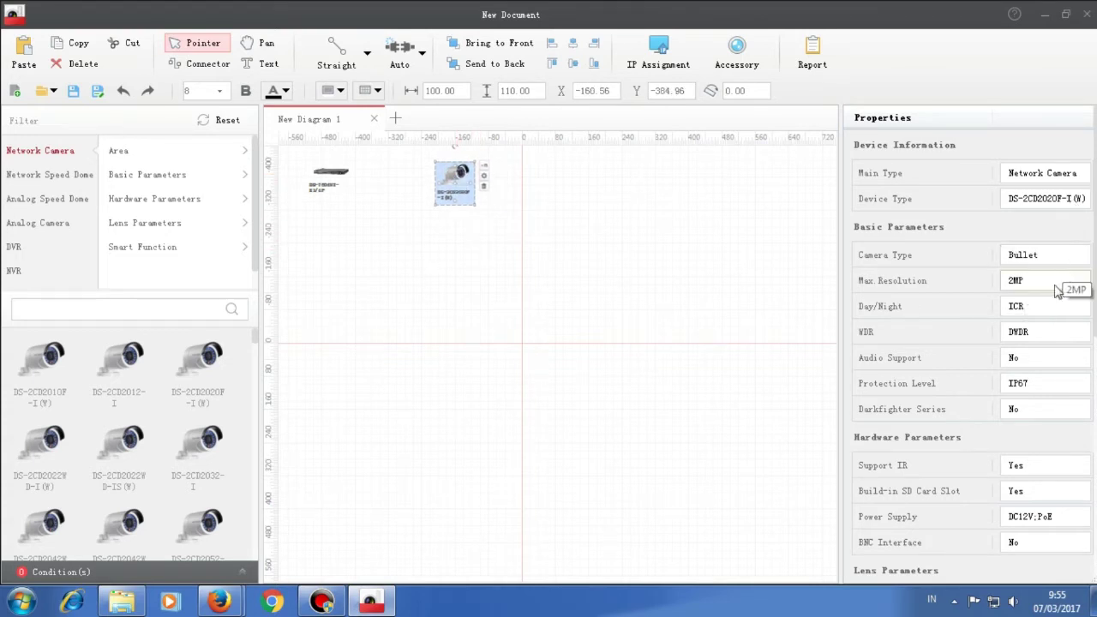
pyautogui.scroll(-4, 1068, 435)
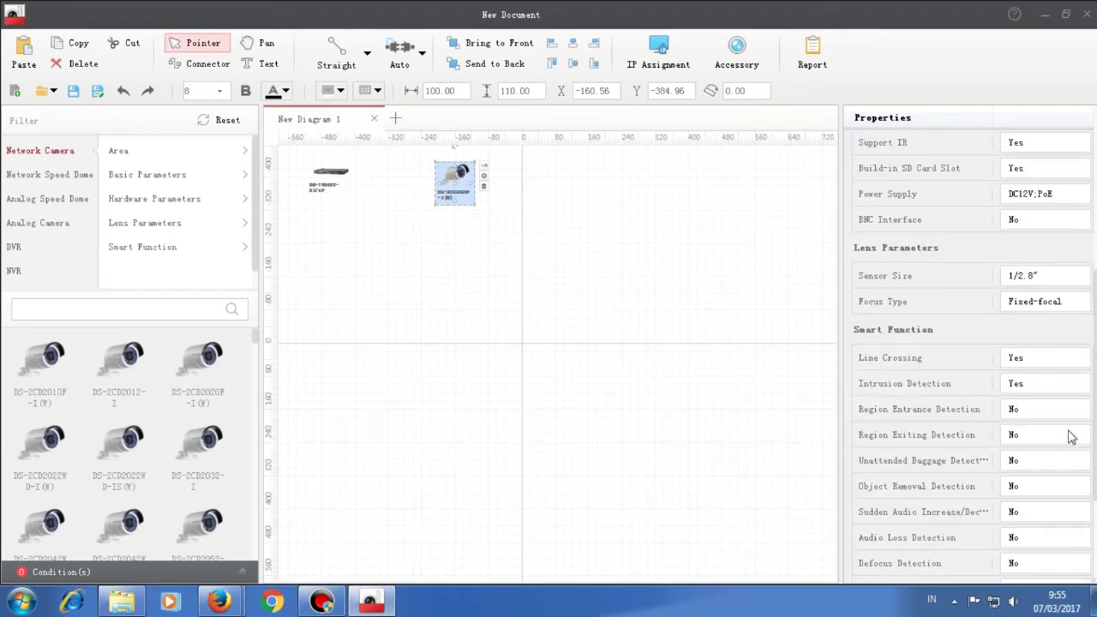
pyautogui.scroll(2, 1069, 437)
pyautogui.click(334, 182)
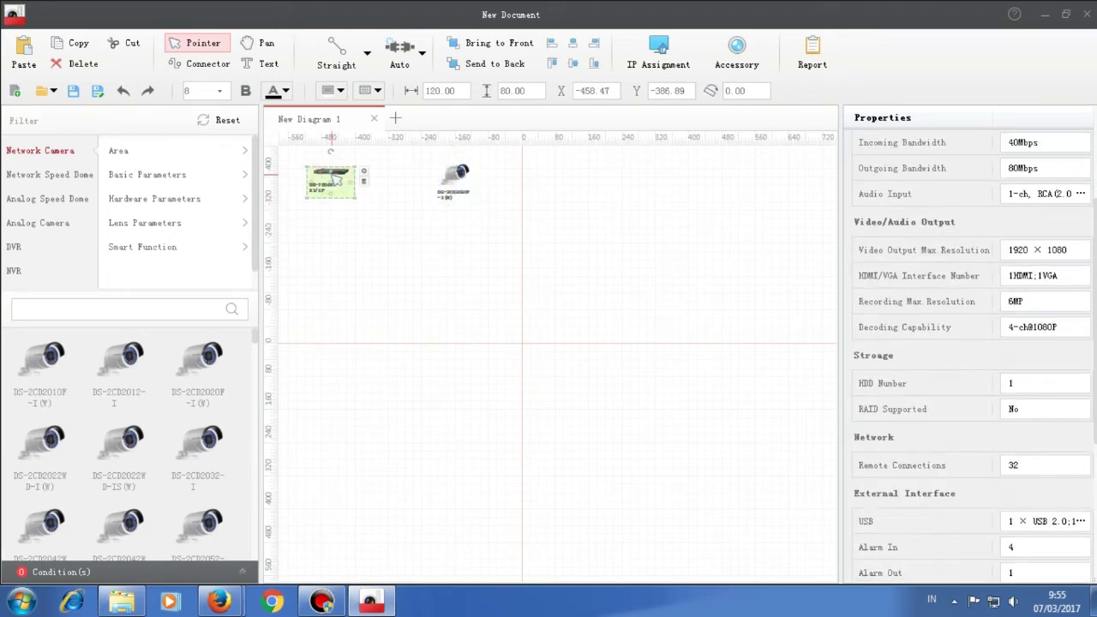
pyautogui.click(450, 194)
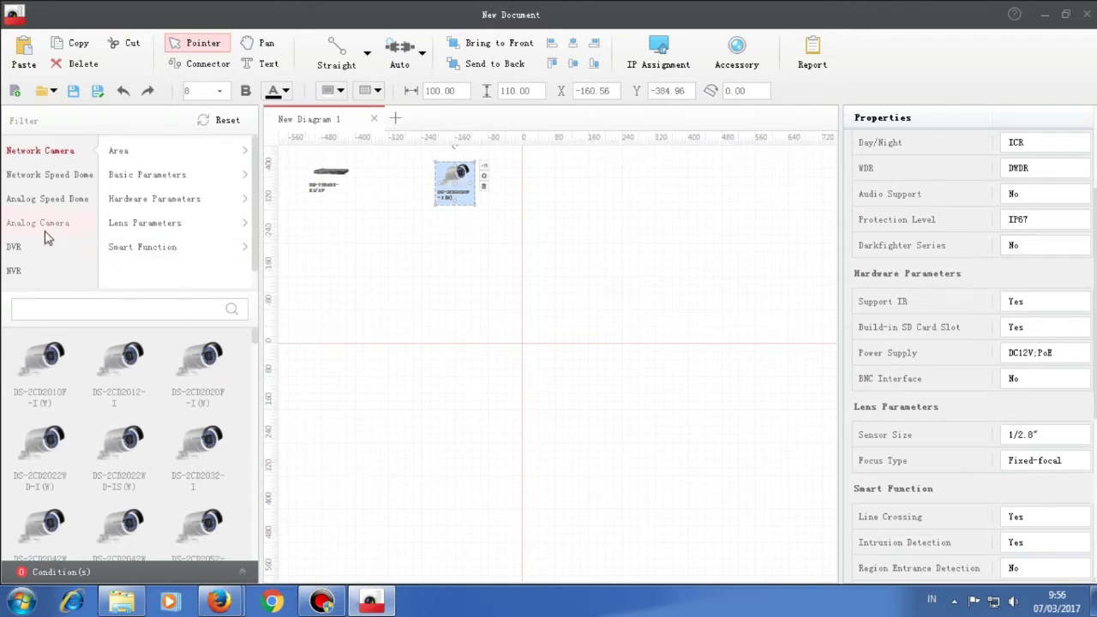
# Place the DS-2DE4120I-D network speed dome below the bullet camera at about X -153, Y -130 and review its properties.
pyautogui.click(65, 175)
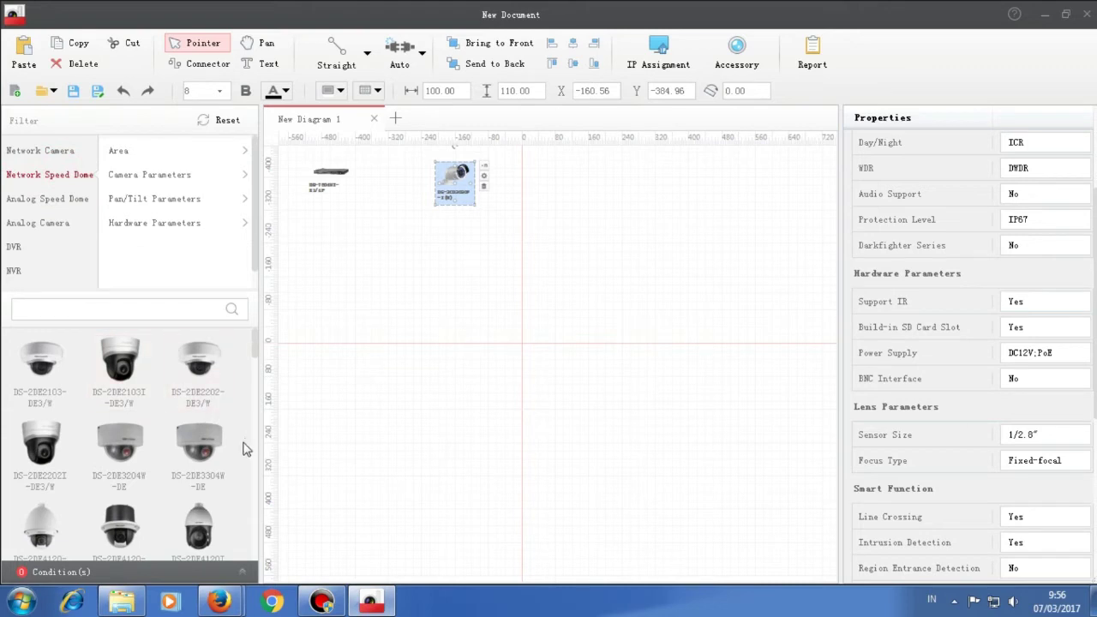
pyautogui.scroll(-4, 237, 471)
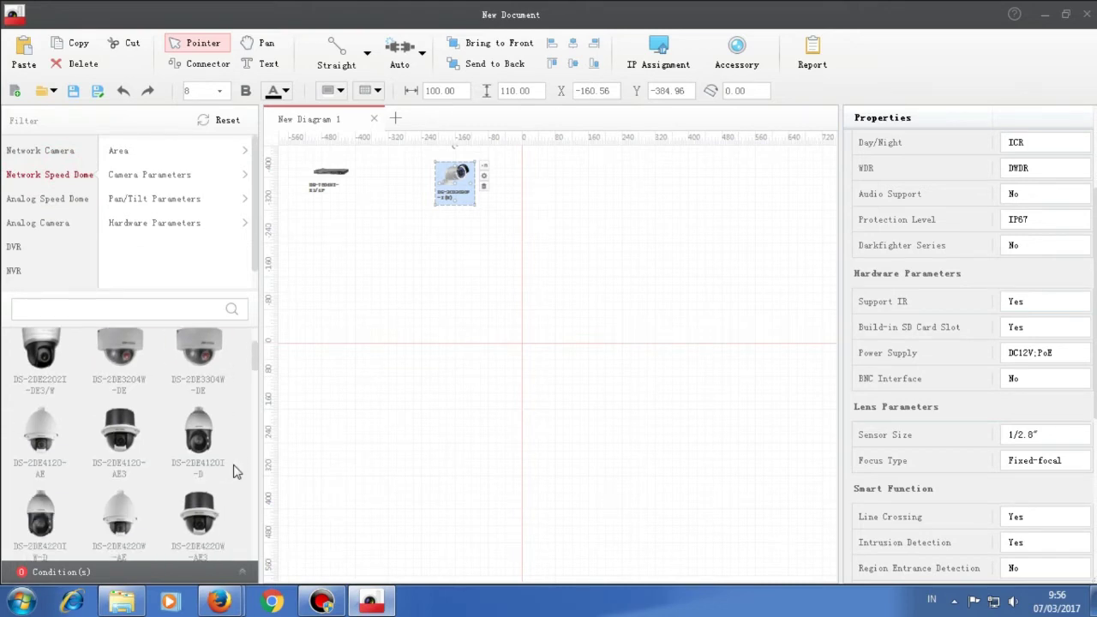
pyautogui.scroll(1, 236, 470)
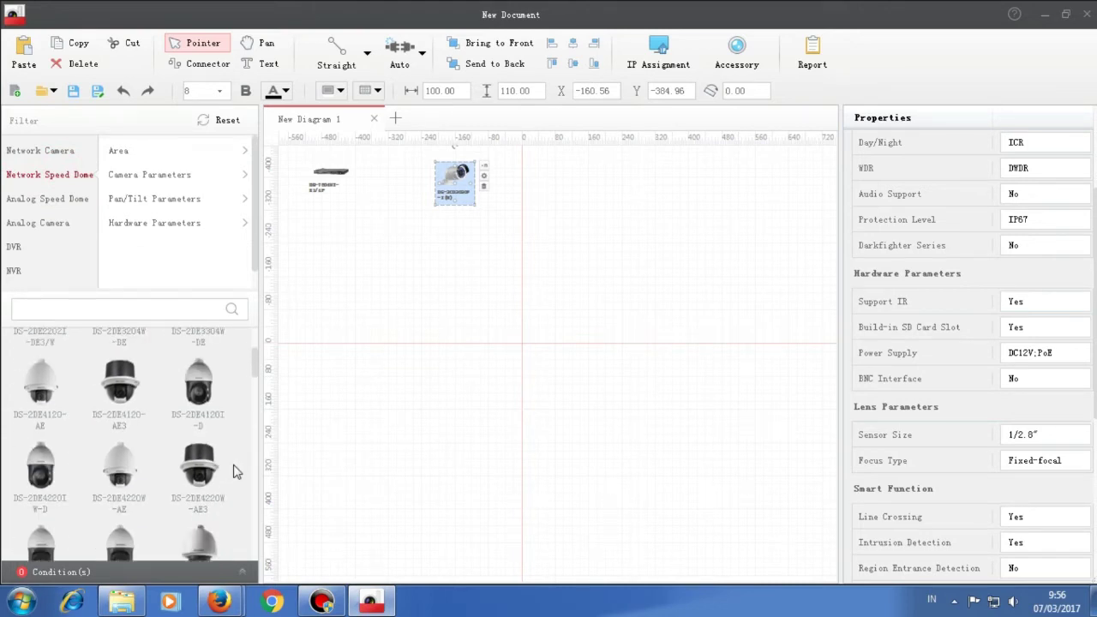
pyautogui.moveTo(197, 390); pyautogui.dragTo(464, 282)
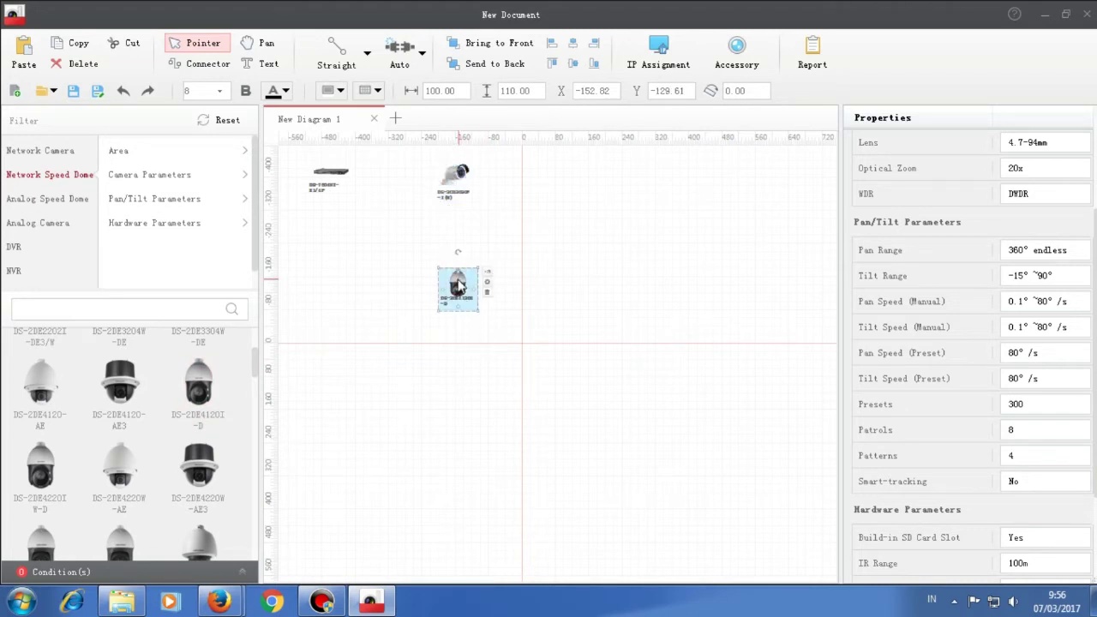
pyautogui.scroll(3, 899, 313)
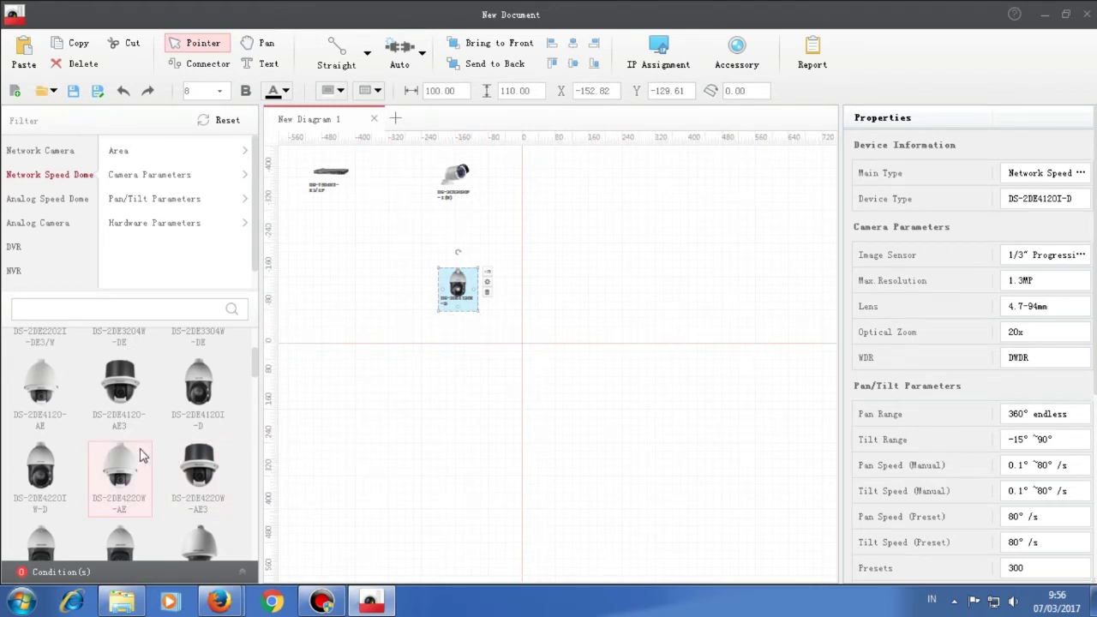
# Place the DS-2DE4220W-AE network speed dome below the NVR at about X -468, Y -130 and review its properties.
pyautogui.scroll(-1, 163, 489)
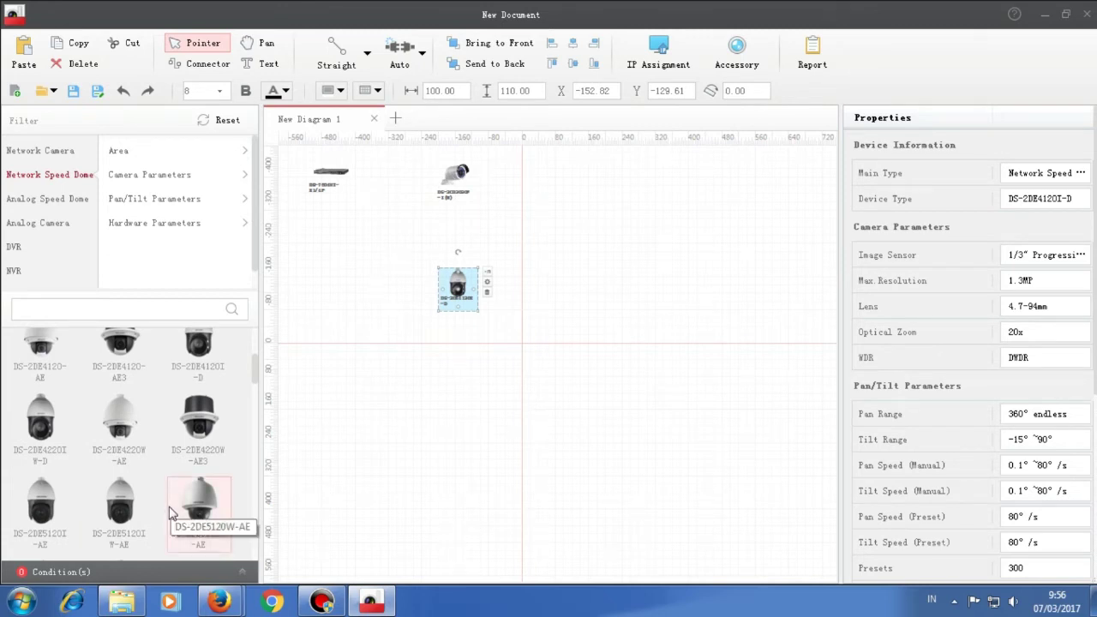
pyautogui.moveTo(127, 425); pyautogui.dragTo(401, 266)
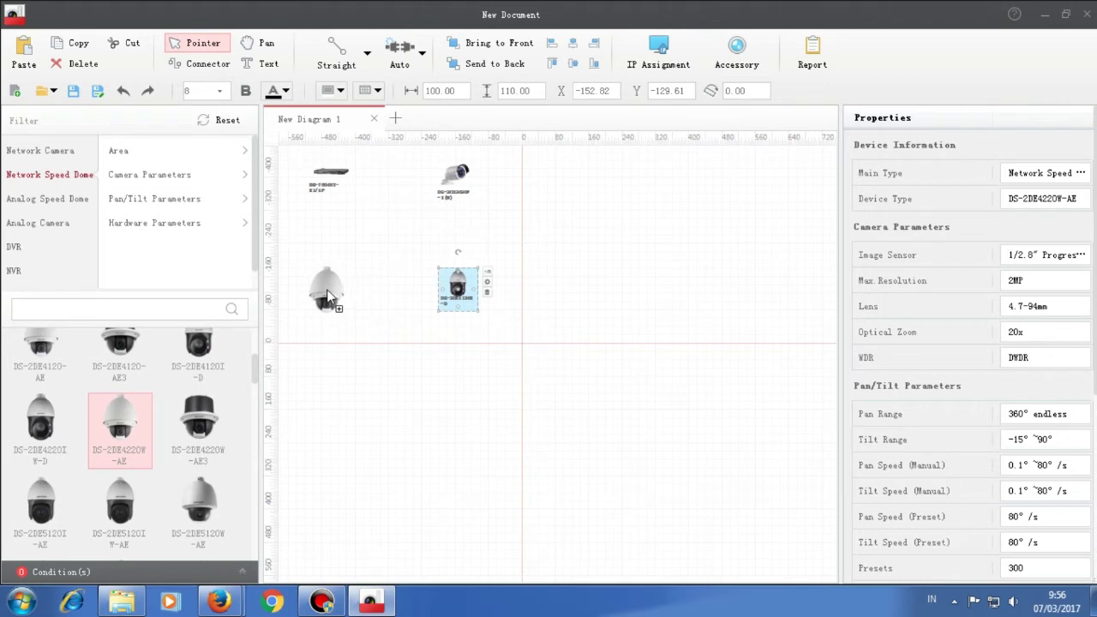
pyautogui.moveTo(327, 296)
pyautogui.mouseDown()
pyautogui.moveTo(335, 314)
pyautogui.moveTo(329, 288)
pyautogui.mouseUp()
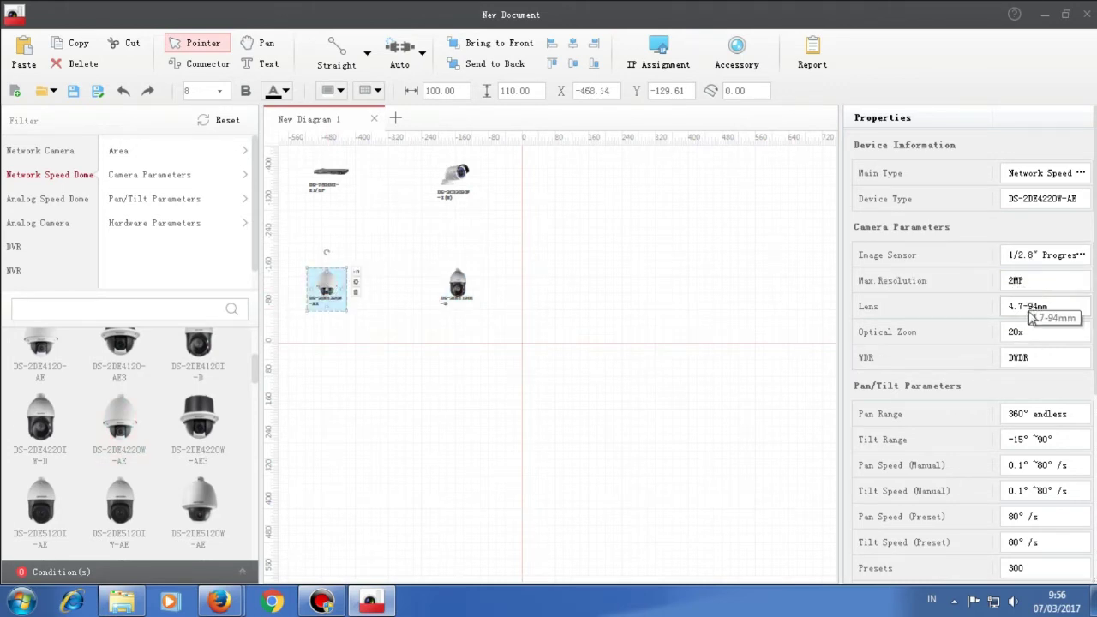
pyautogui.scroll(-1, 1033, 317)
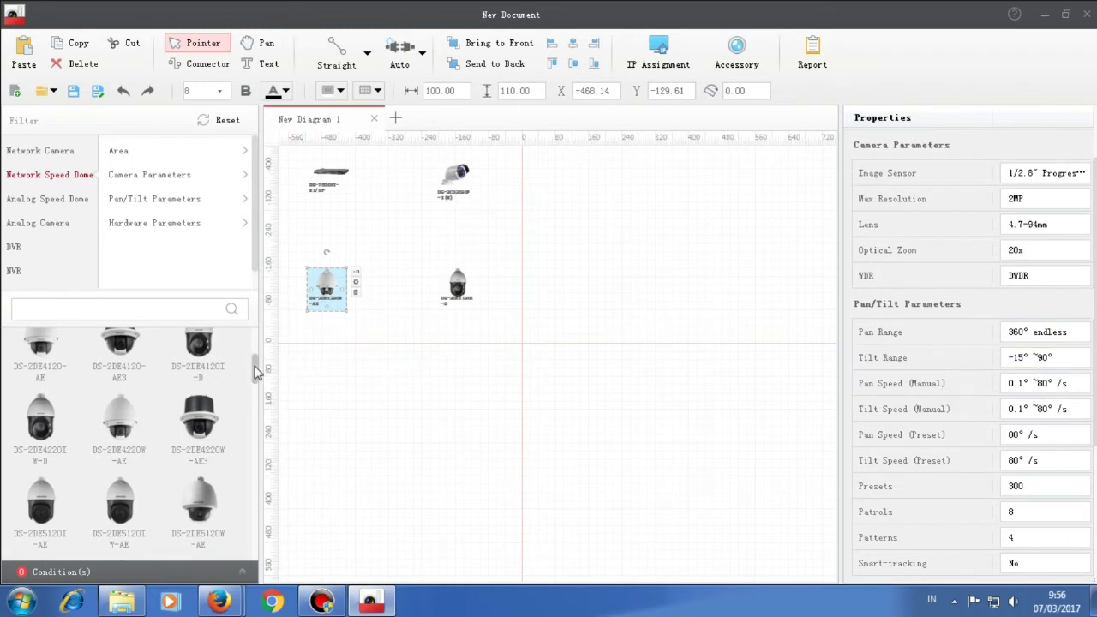
# Place the DS-2DY9188-AI2 from the end of the network speed dome list at about X 108, Y -255.
pyautogui.moveTo(257, 371); pyautogui.dragTo(264, 557)
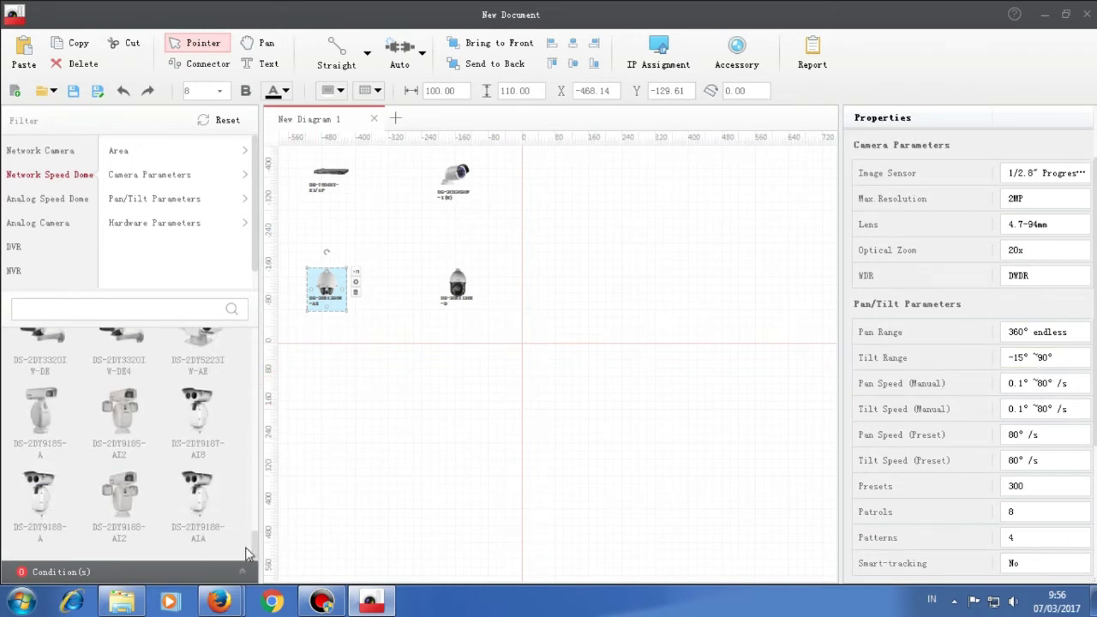
pyautogui.click(129, 511)
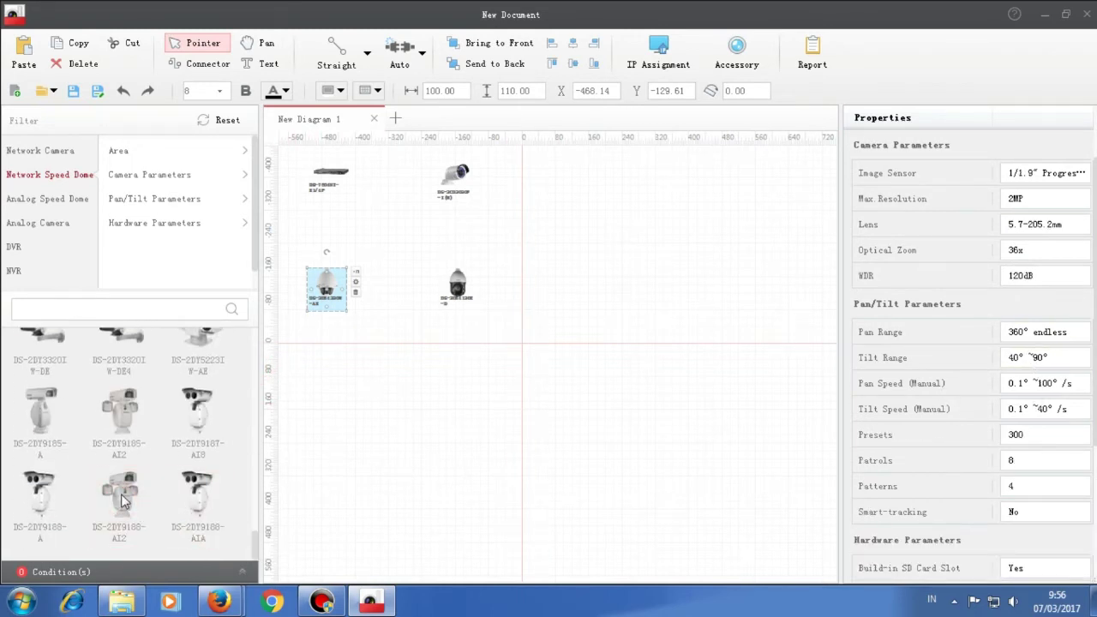
pyautogui.moveTo(131, 509)
pyautogui.mouseDown()
pyautogui.moveTo(240, 500)
pyautogui.moveTo(587, 212)
pyautogui.moveTo(567, 238)
pyautogui.mouseUp()
pyautogui.click(569, 232)
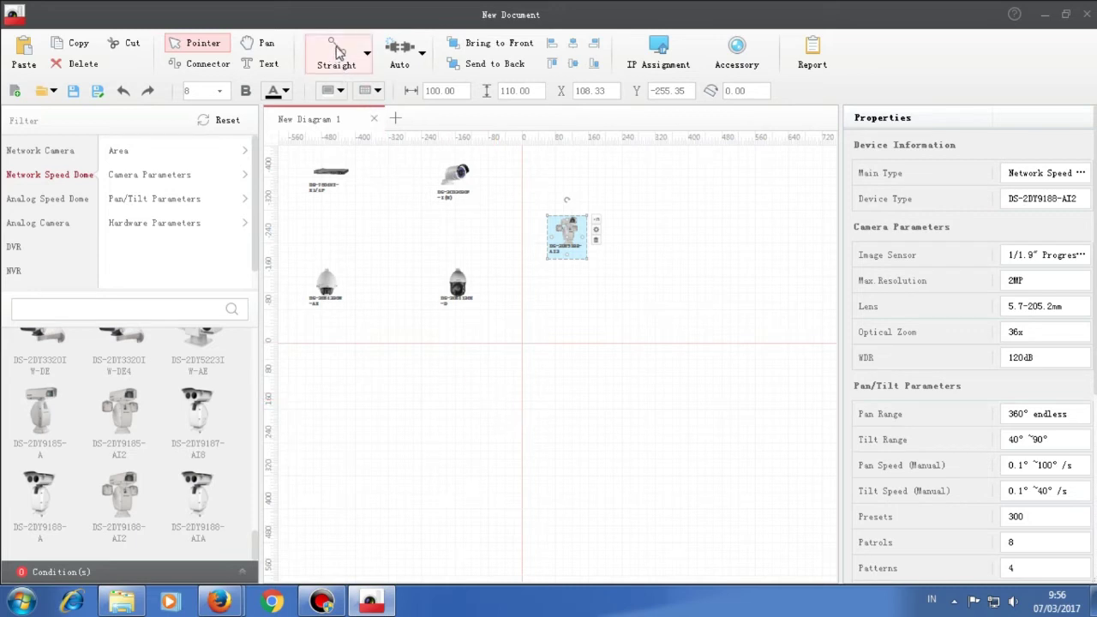
pyautogui.click(367, 54)
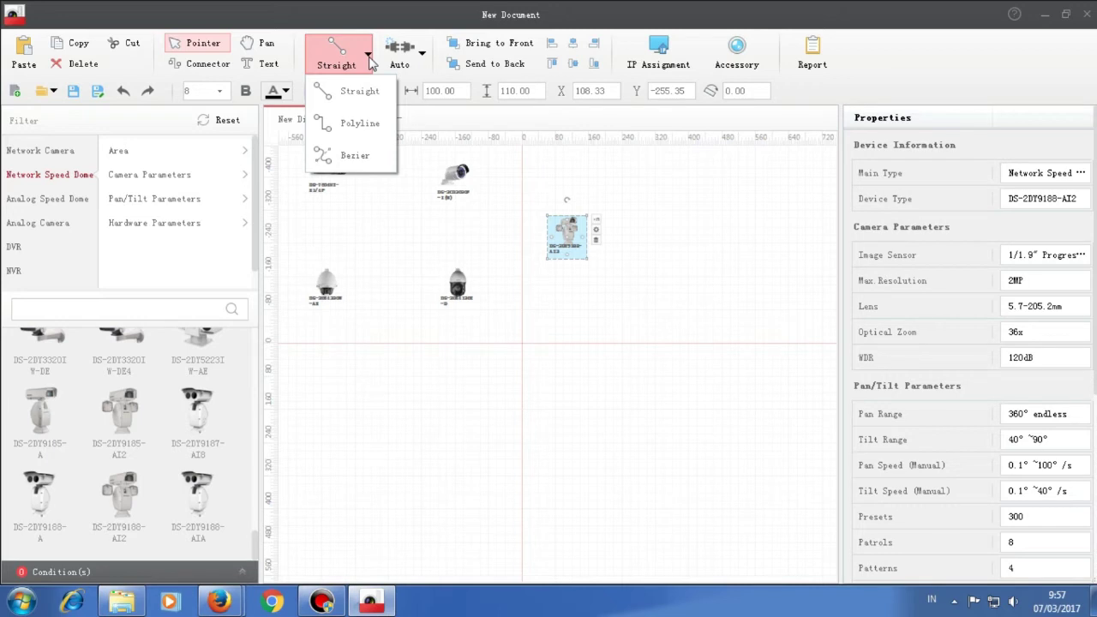
pyautogui.click(344, 97)
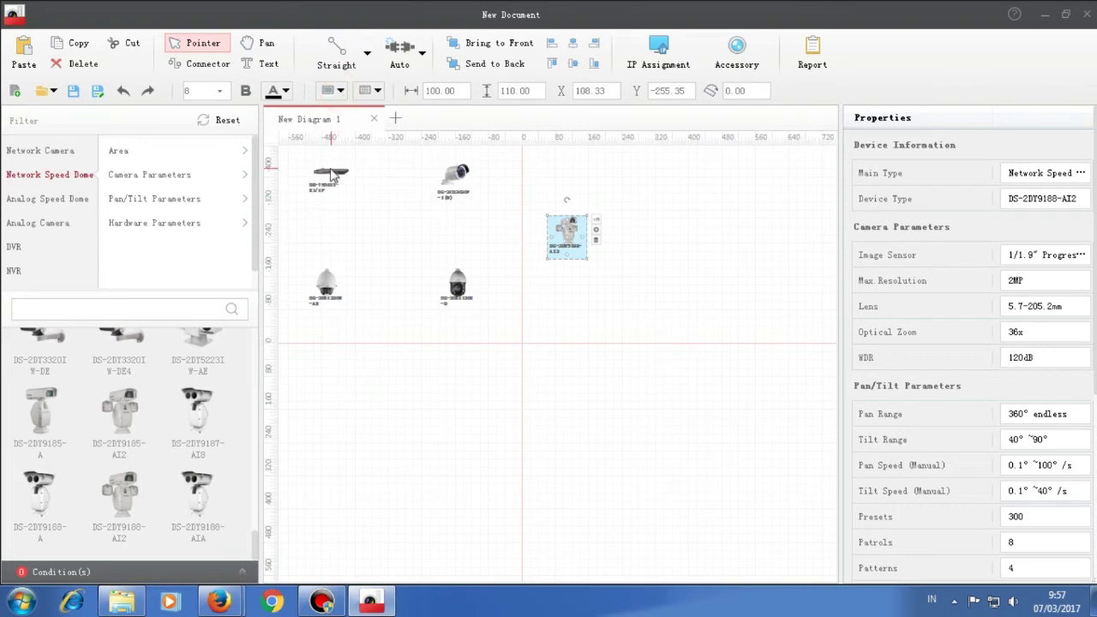
pyautogui.click(337, 185)
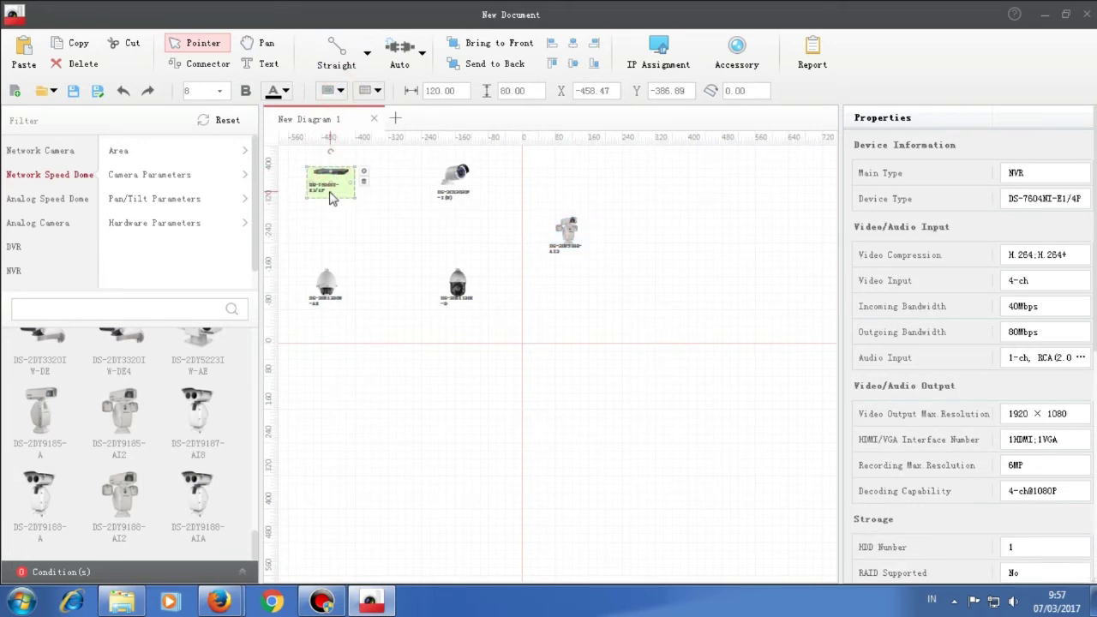
pyautogui.click(344, 55)
pyautogui.moveTo(335, 190)
pyautogui.mouseDown()
pyautogui.moveTo(341, 200)
pyautogui.moveTo(343, 188)
pyautogui.moveTo(326, 191)
pyautogui.mouseUp()
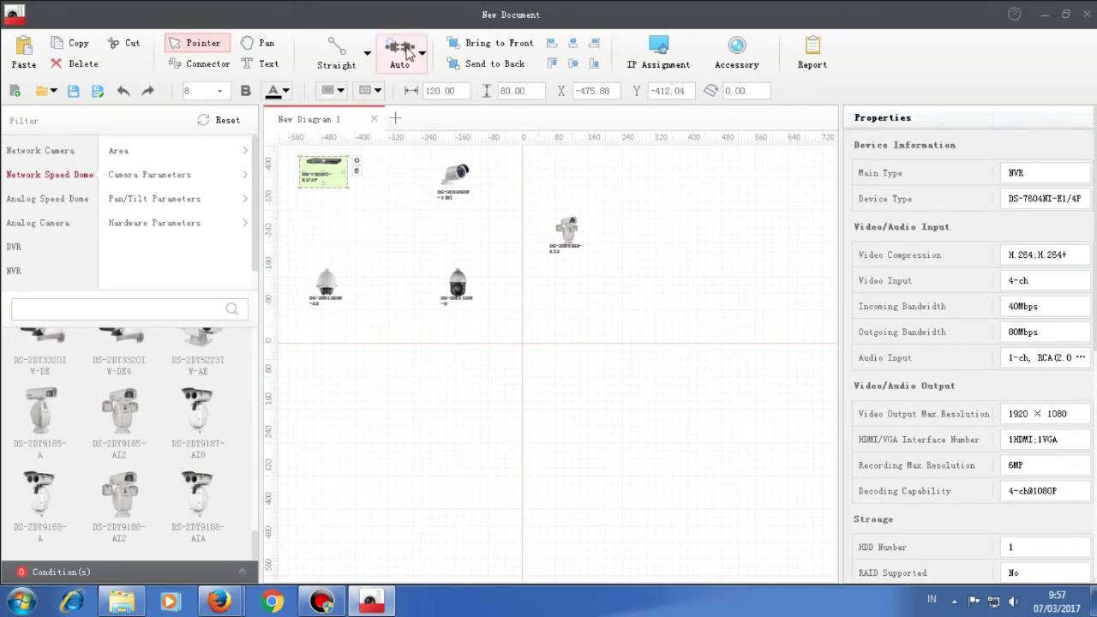
pyautogui.click(405, 53)
pyautogui.click(422, 58)
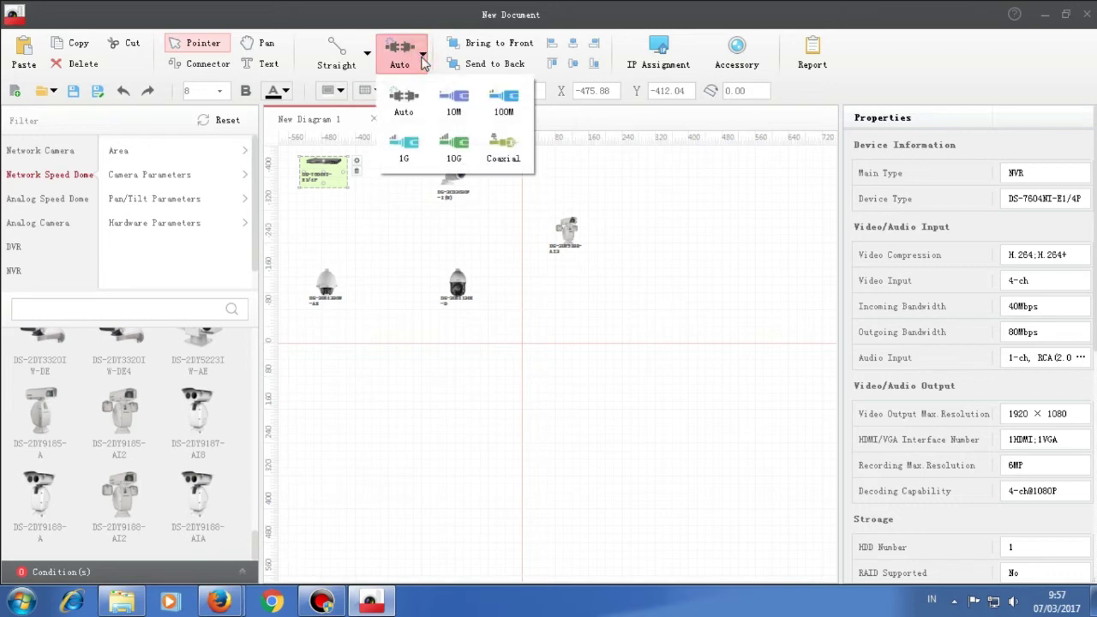
pyautogui.click(422, 60)
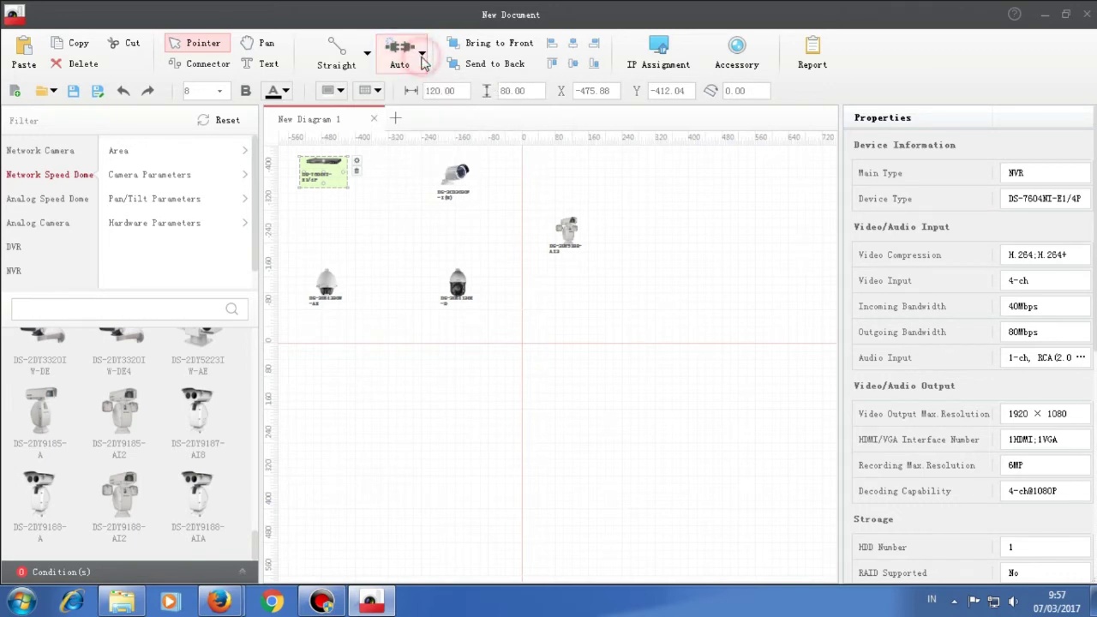
pyautogui.click(422, 60)
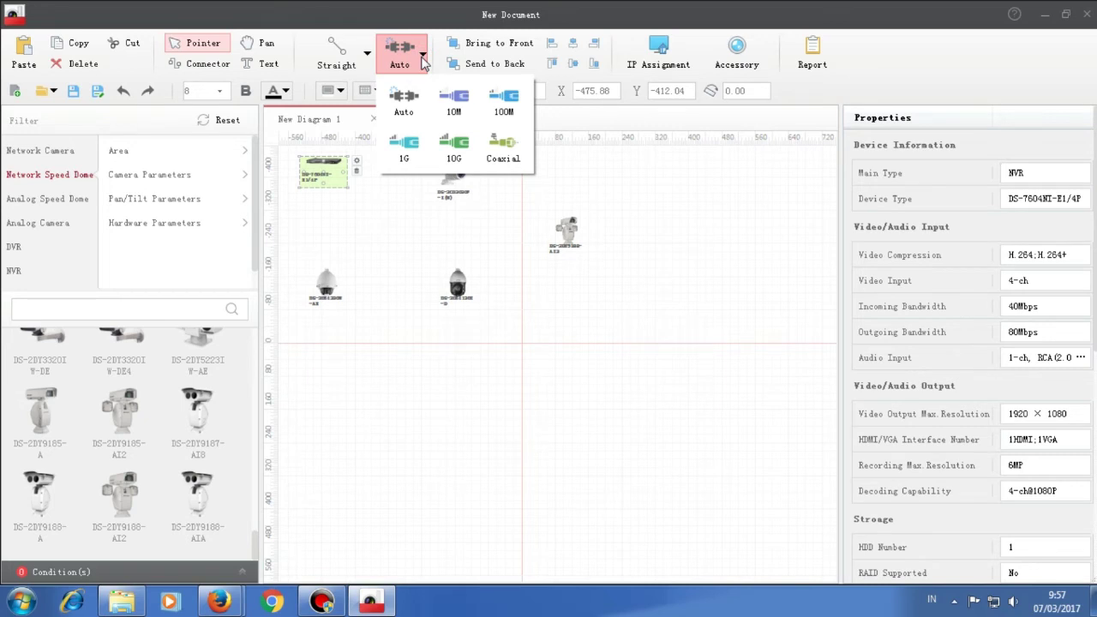
pyautogui.click(421, 60)
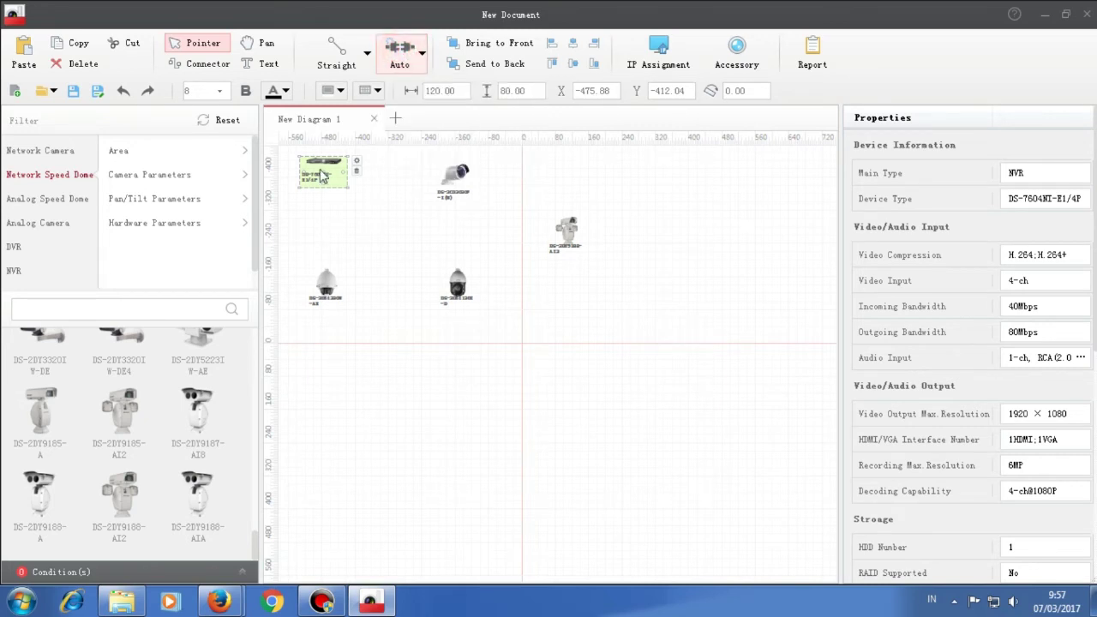
pyautogui.click(499, 466)
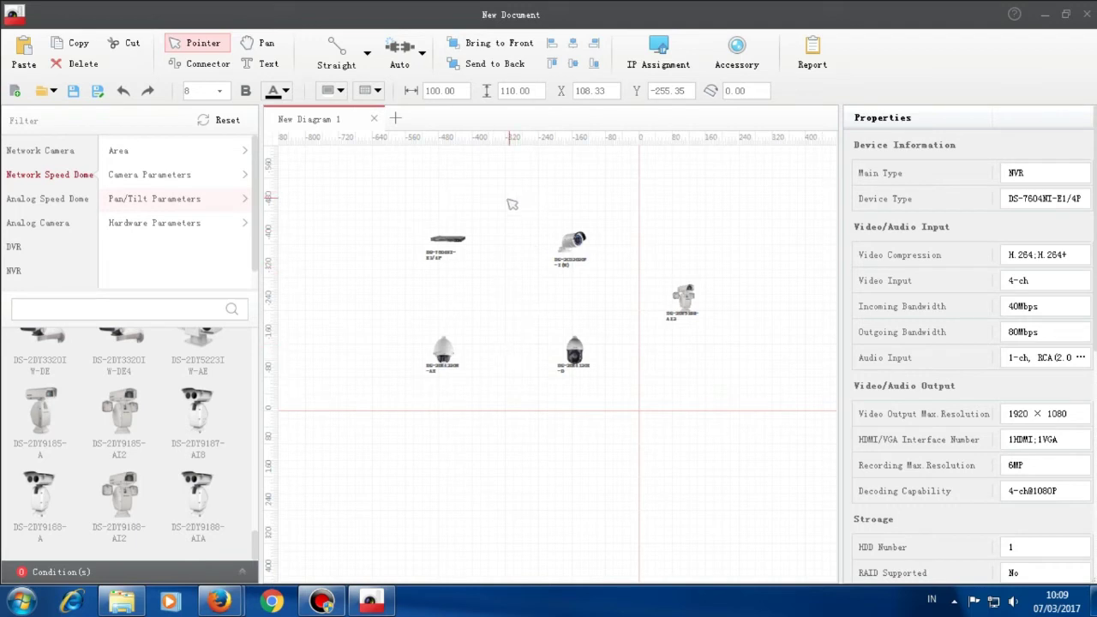
# Connect the NVR to the DS-2CD2020F-I(W) camera with a straight 100M connection.
pyautogui.click(336, 49)
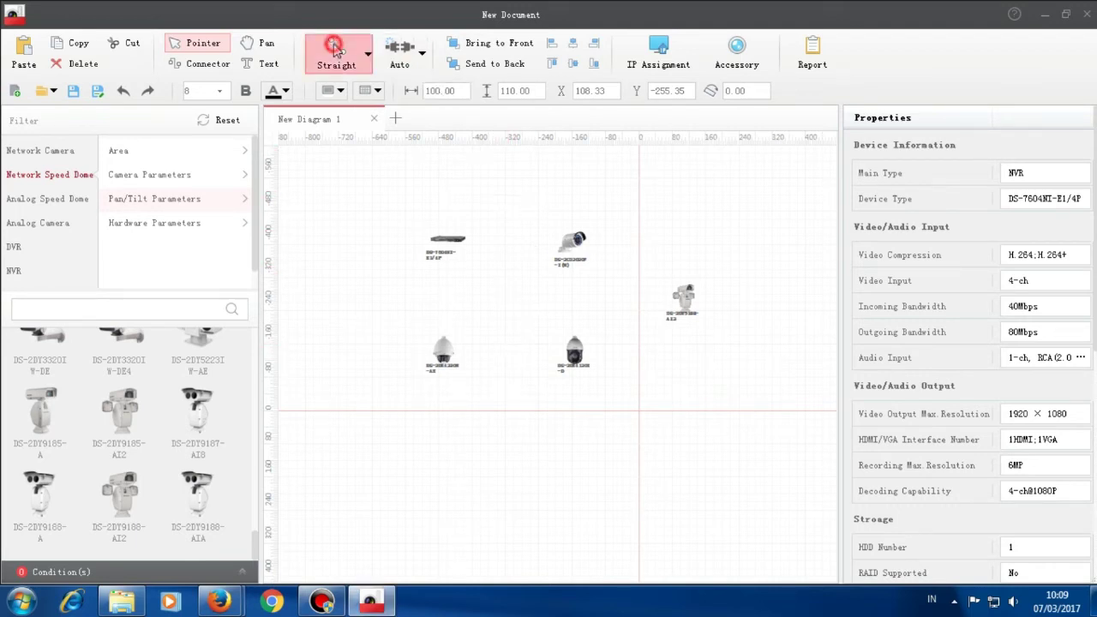
pyautogui.click(412, 49)
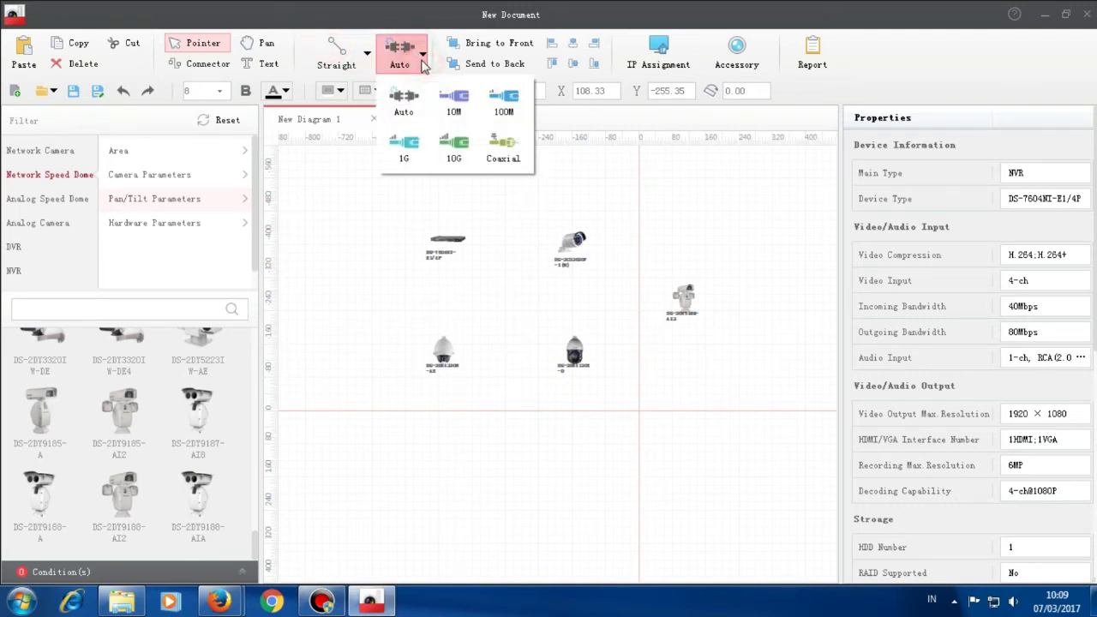
pyautogui.click(507, 106)
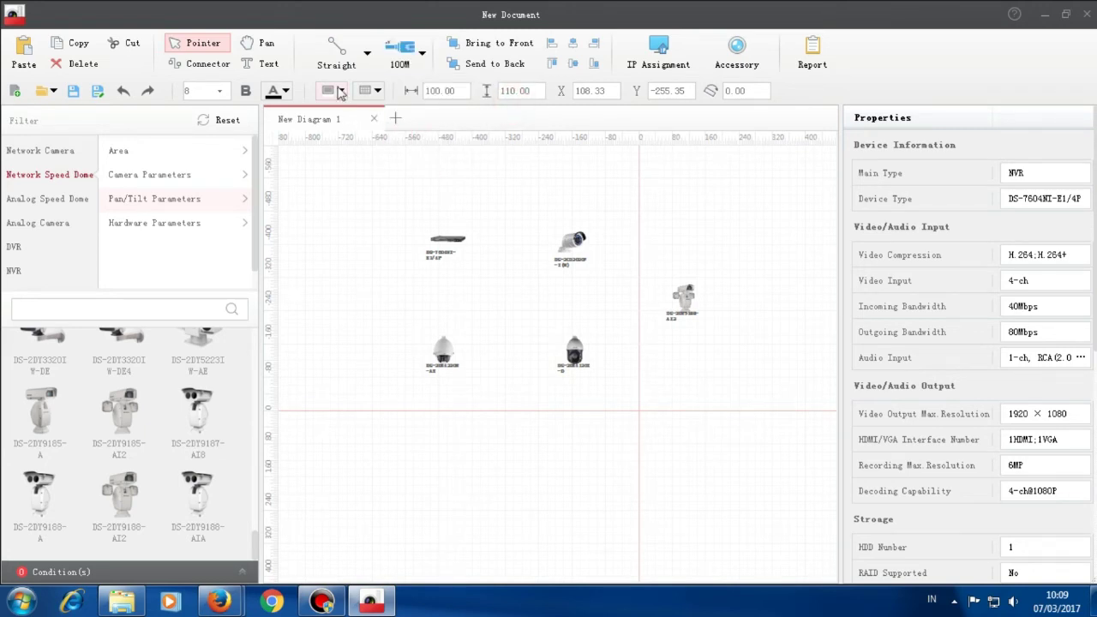
pyautogui.click(350, 68)
pyautogui.scroll(3, 479, 275)
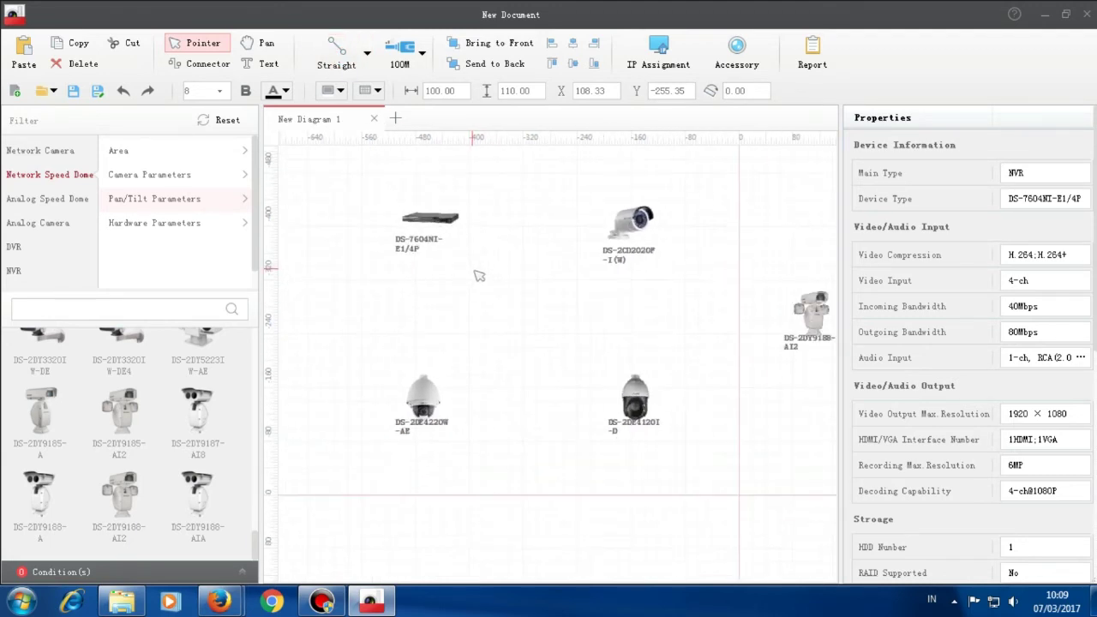
pyautogui.click(427, 230)
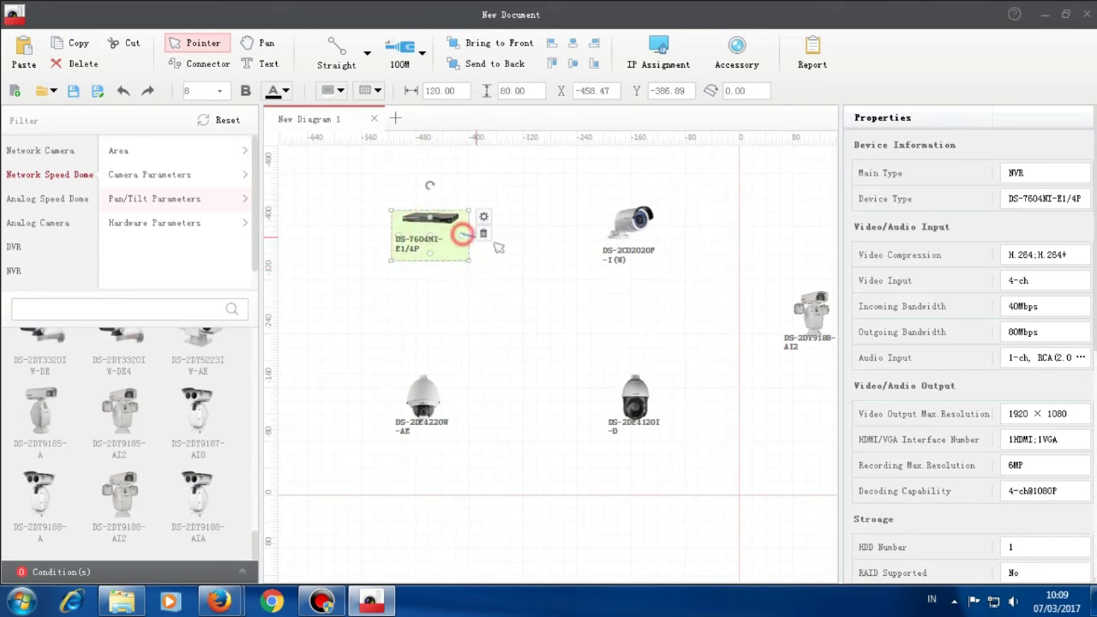
pyautogui.moveTo(462, 234); pyautogui.dragTo(630, 240)
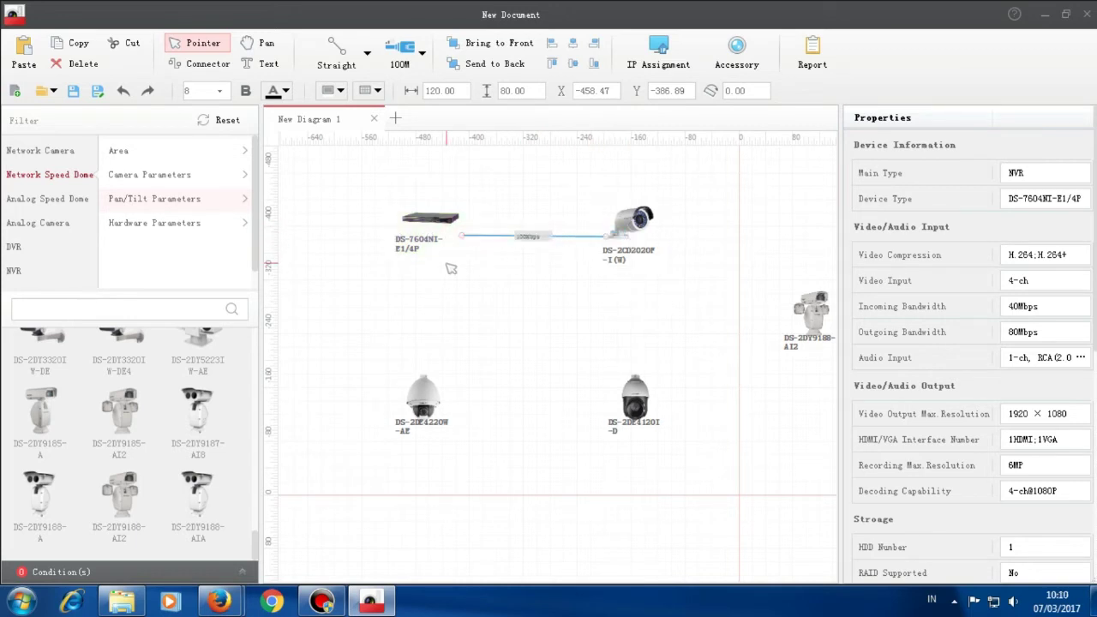
# Connect the NVR to the DS-2DE4220W-AE, DS-2DE4120I-D and DS-2DY9188-AI2 speed domes with straight 100M connections.
pyautogui.click(419, 231)
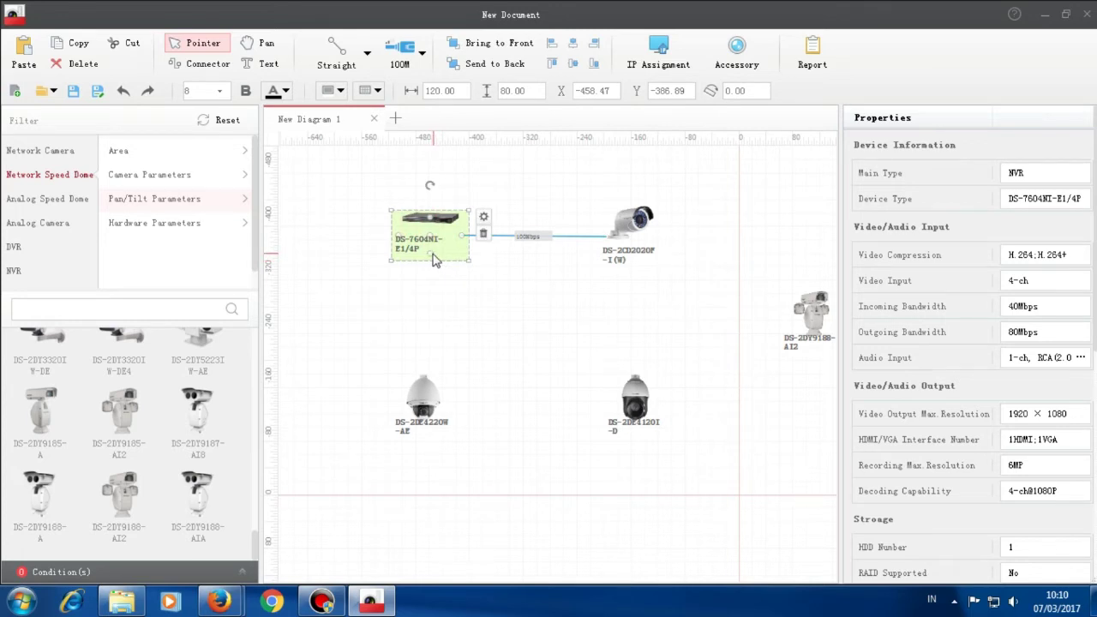
pyautogui.moveTo(433, 259); pyautogui.dragTo(424, 401)
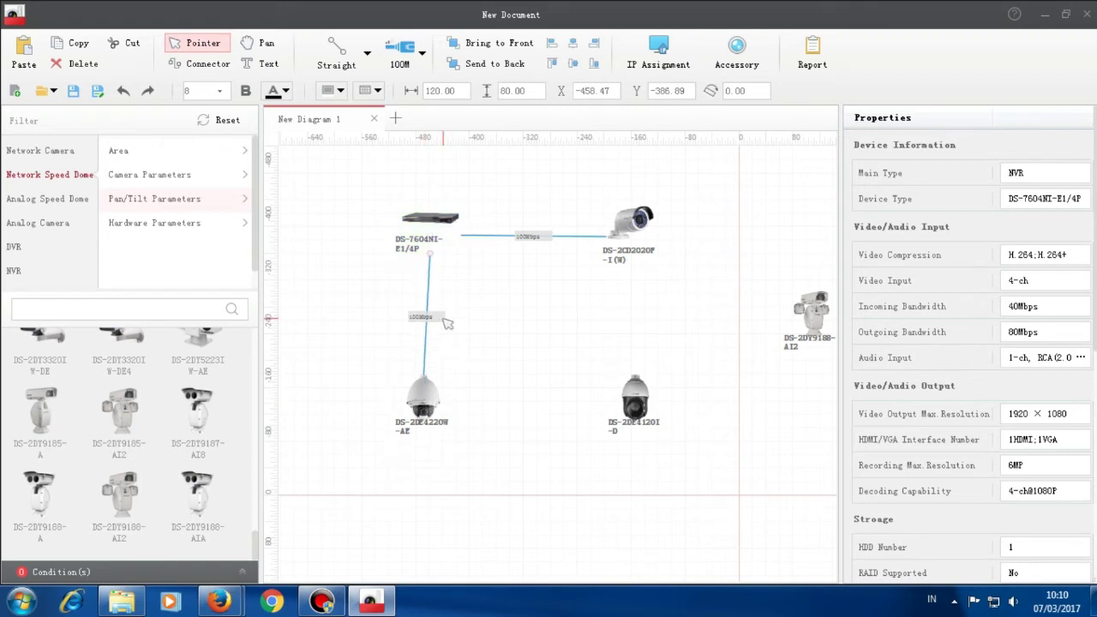
pyautogui.click(434, 233)
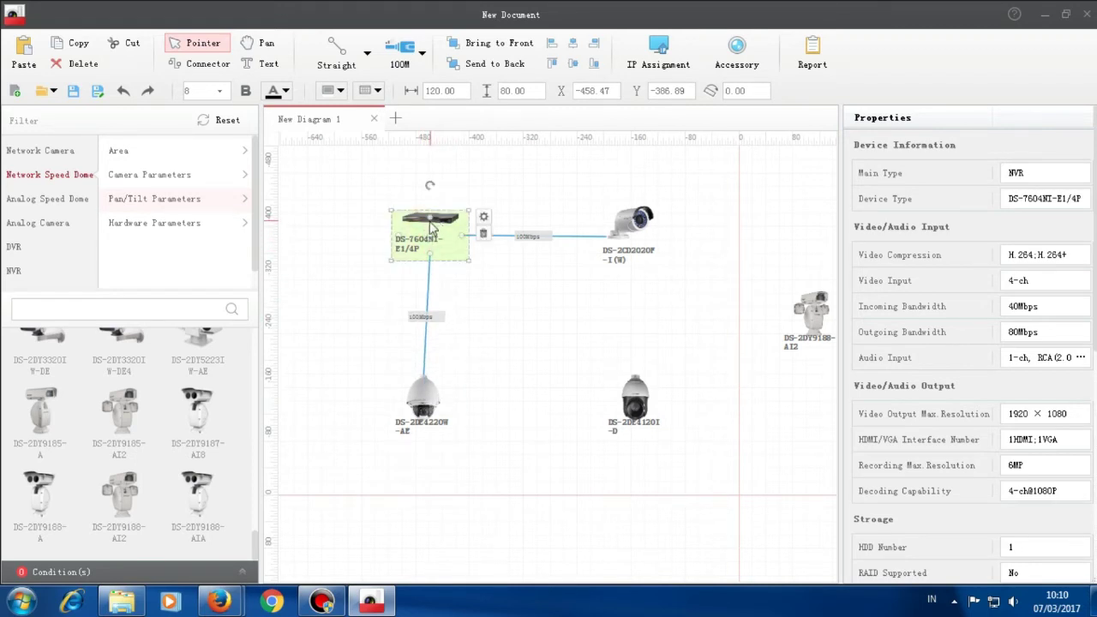
pyautogui.moveTo(431, 243); pyautogui.dragTo(649, 410)
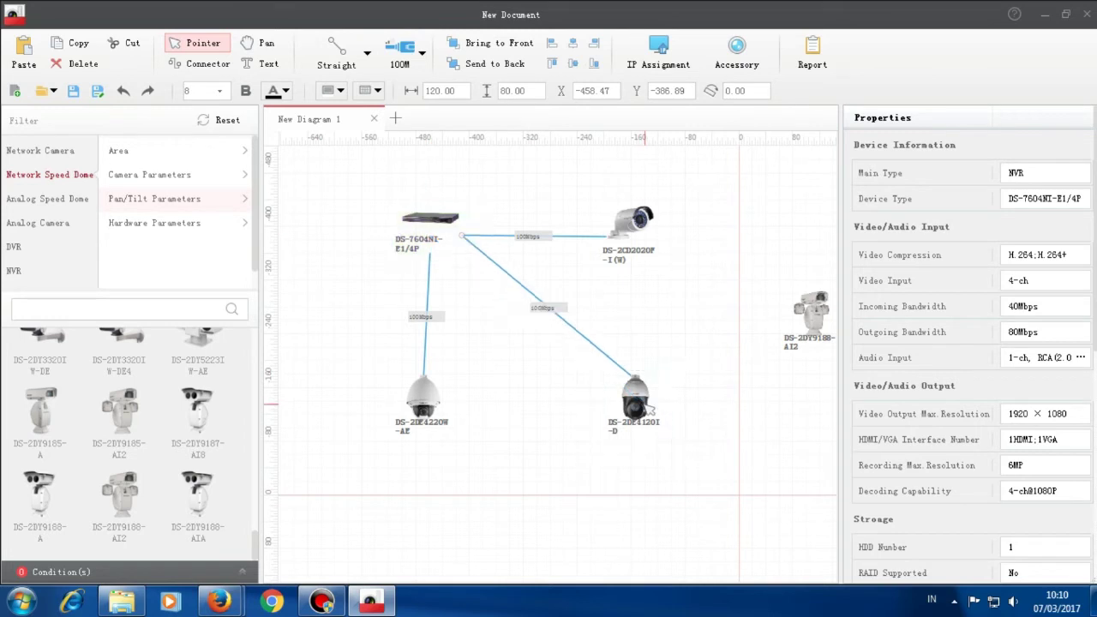
pyautogui.click(441, 251)
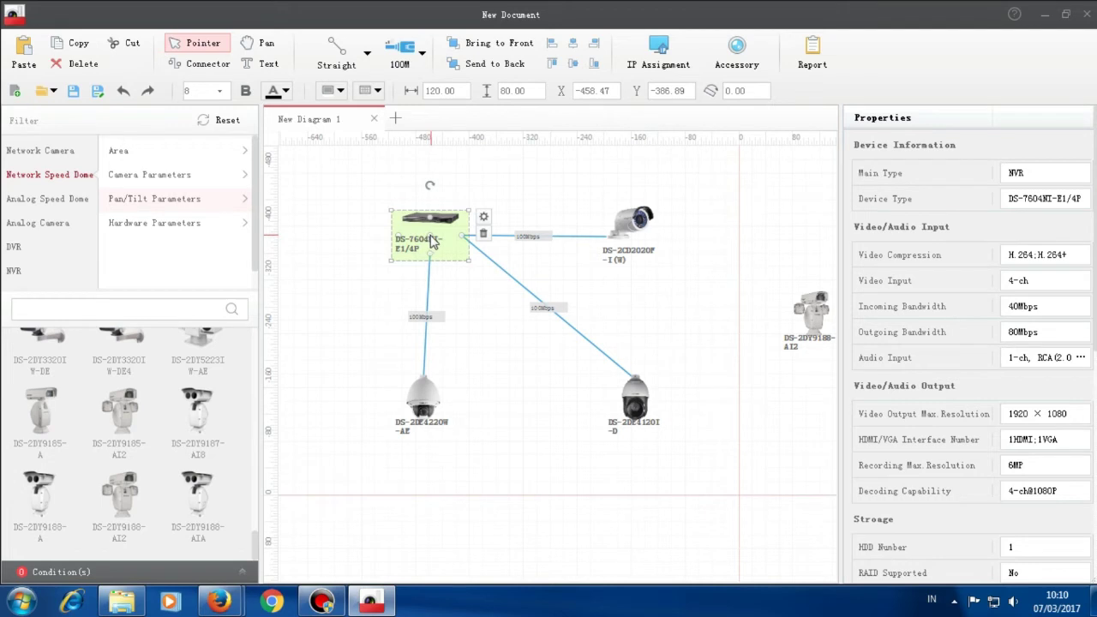
pyautogui.moveTo(431, 242); pyautogui.dragTo(810, 321)
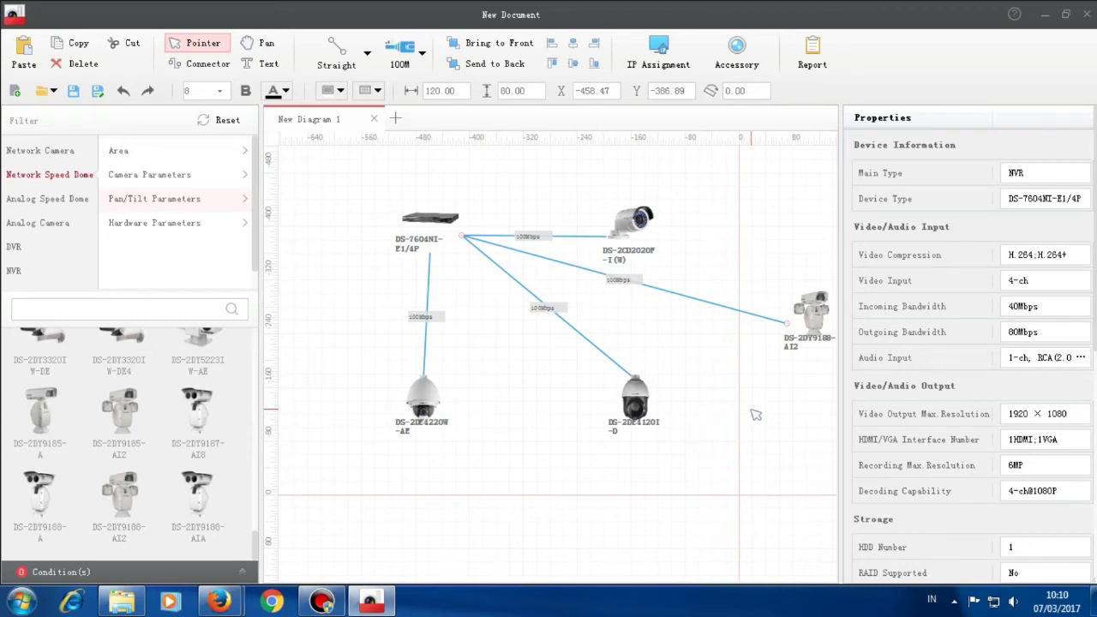
# Open device assignment in the NVR's channel settings and remove all four cameras from channels 004 to 001.
pyautogui.click(435, 224)
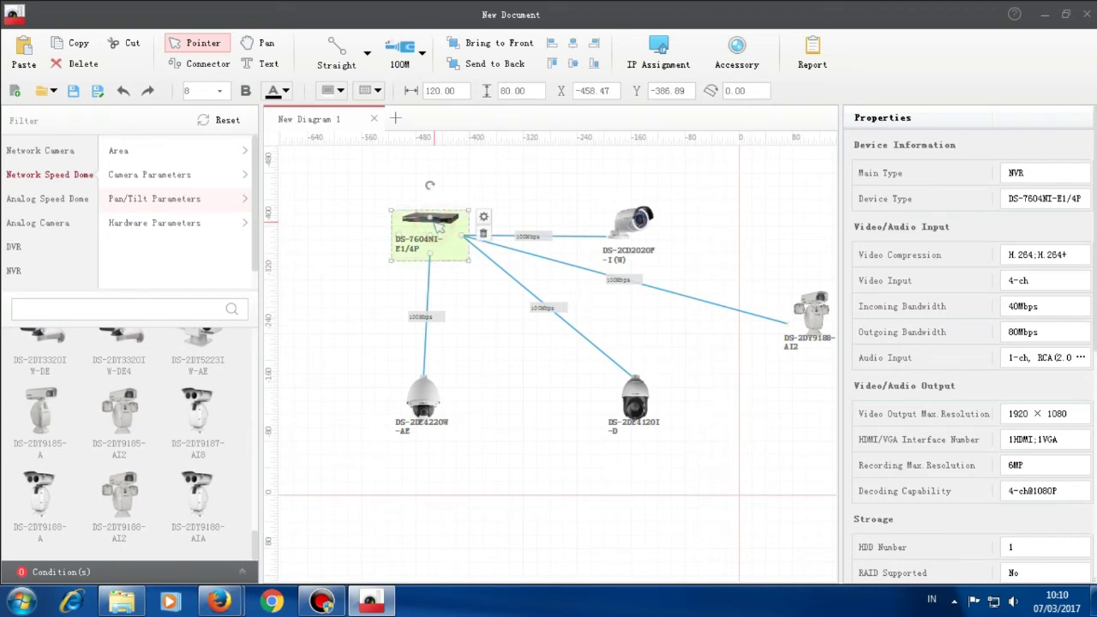
pyautogui.click(485, 218)
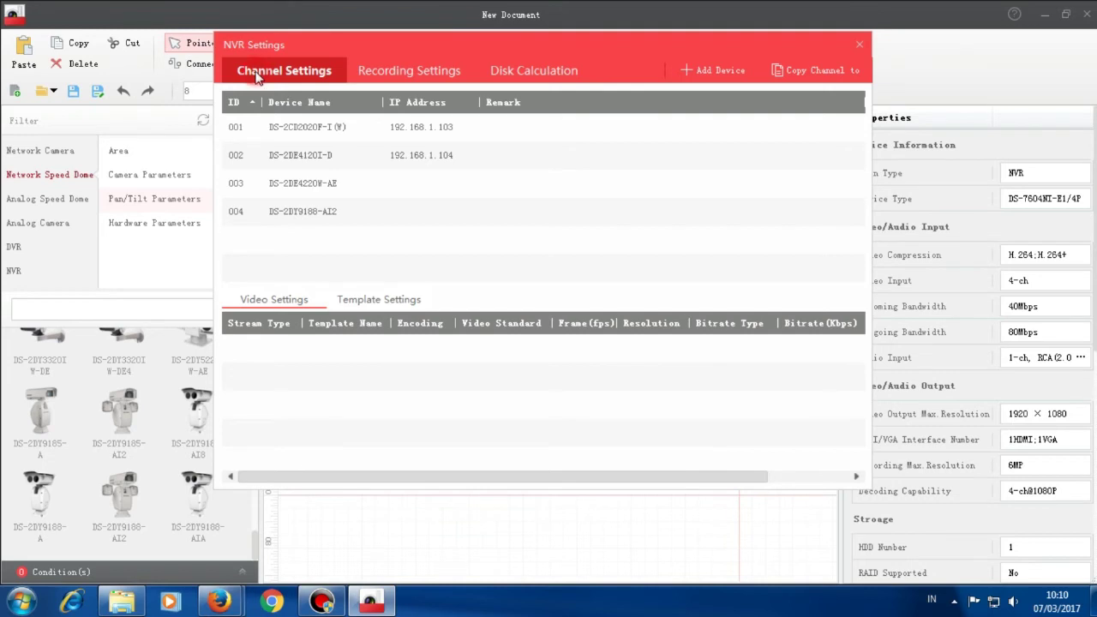
pyautogui.click(718, 70)
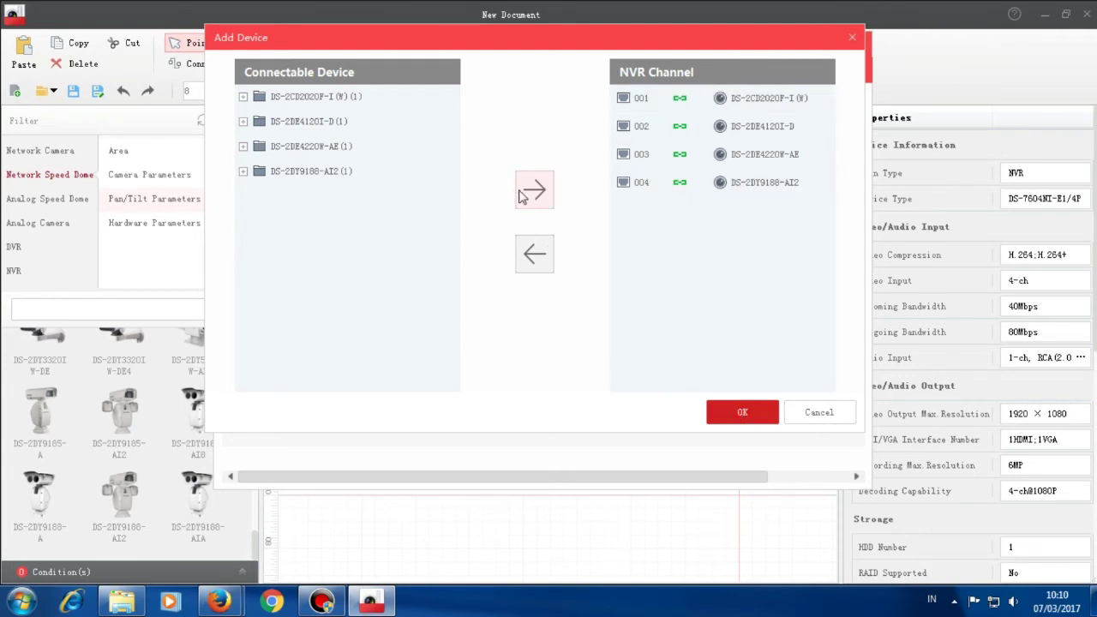
pyautogui.click(536, 253)
pyautogui.click(705, 190)
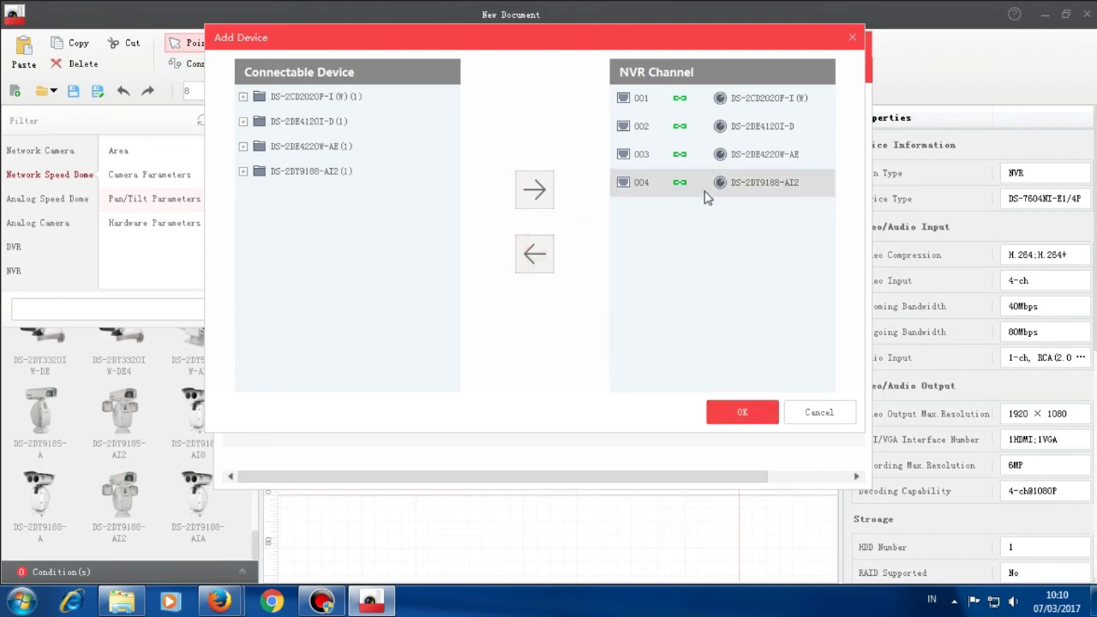
pyautogui.click(542, 259)
pyautogui.click(677, 156)
pyautogui.click(534, 257)
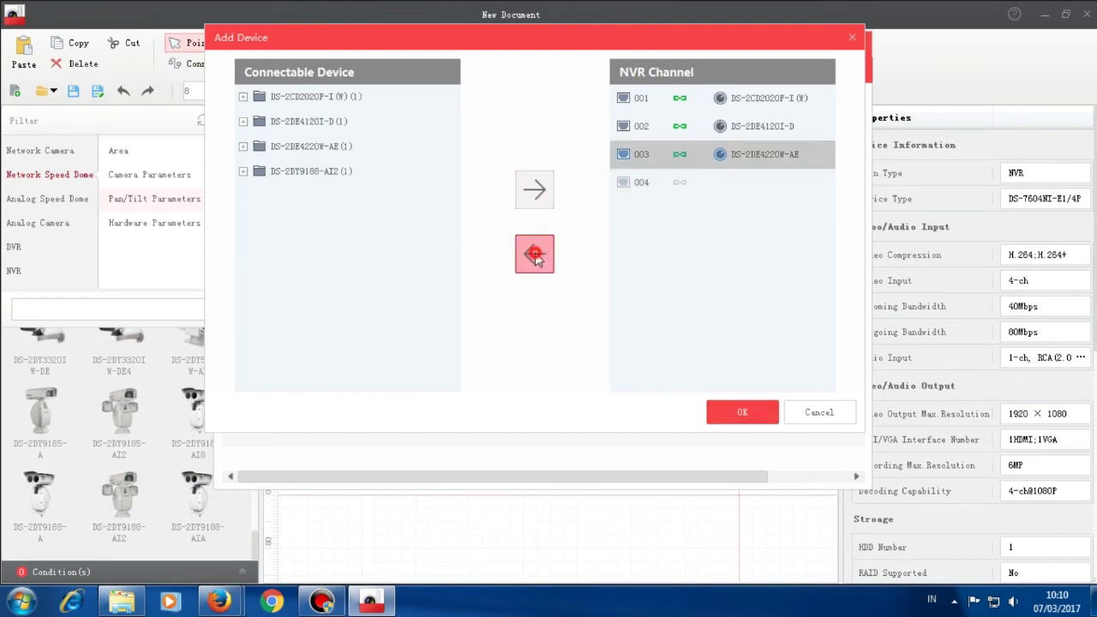
pyautogui.click(677, 126)
pyautogui.click(534, 254)
pyautogui.click(682, 98)
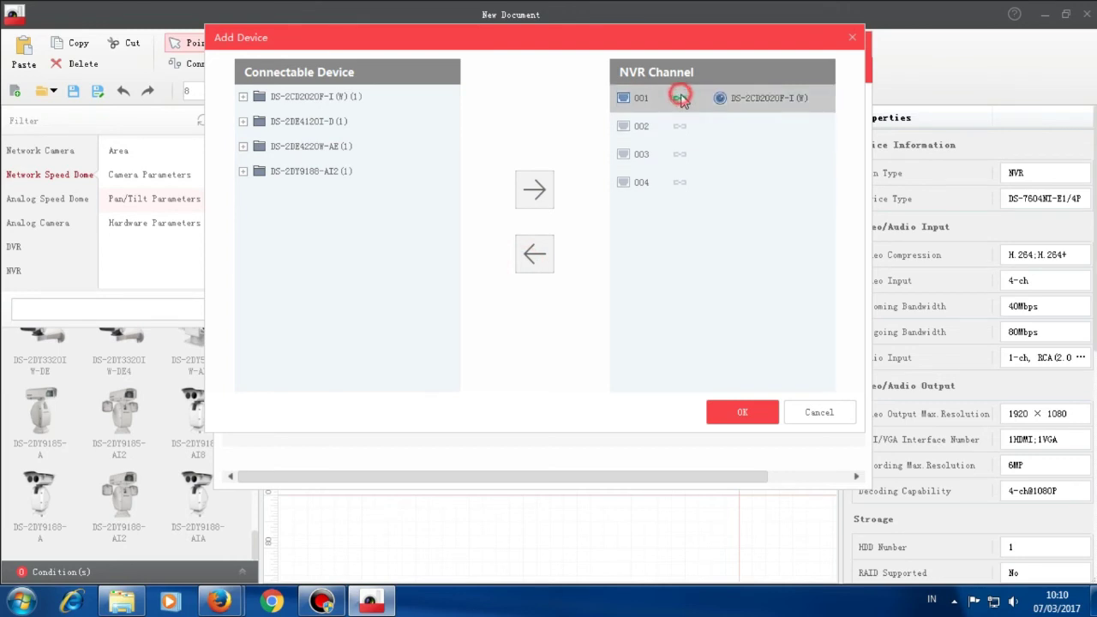
pyautogui.click(534, 255)
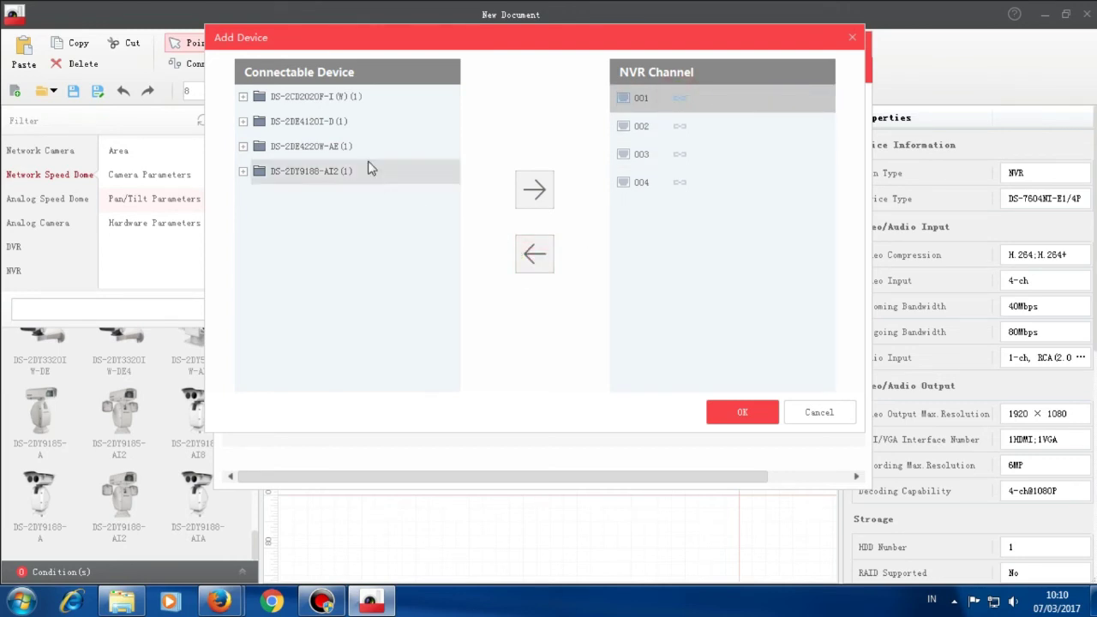
# Assign DS-2CD2020F-I(W), DS-2DE4120I-D, DS-2DE4220W-AE and DS-2DY9188-AI2 to NVR channels 001 to 004 in that order and confirm.
pyautogui.click(288, 96)
pyautogui.click(287, 122)
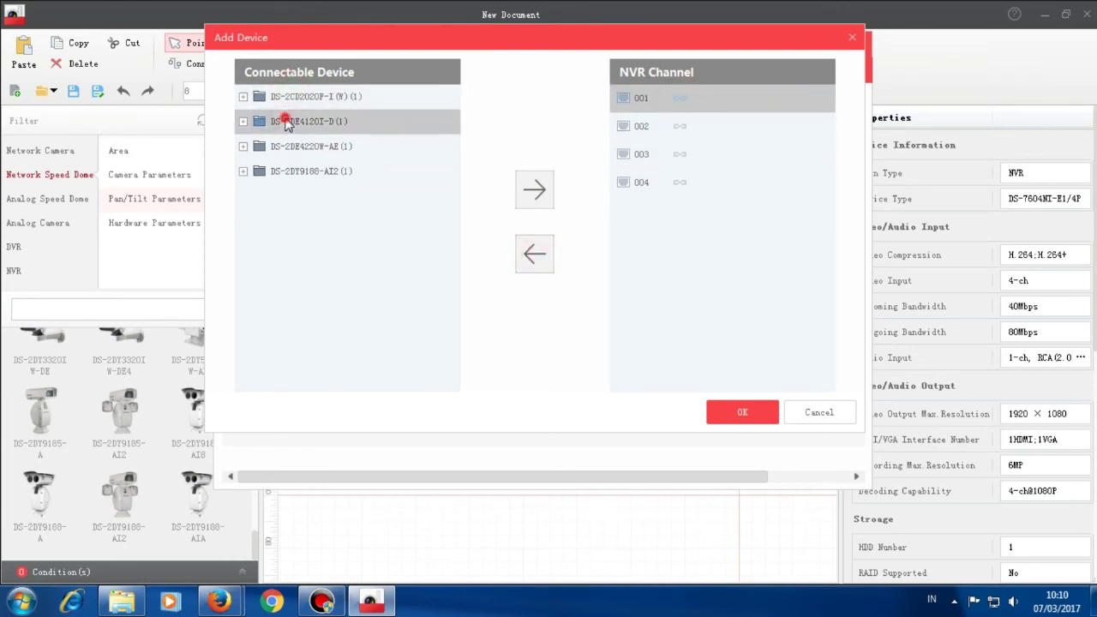
pyautogui.click(289, 106)
pyautogui.click(540, 207)
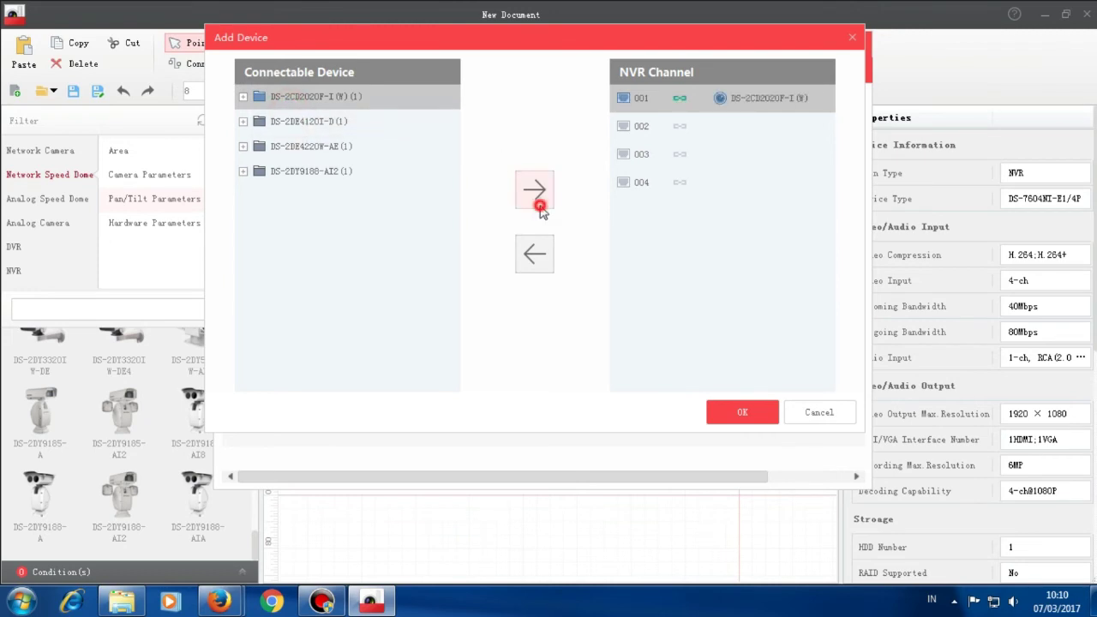
pyautogui.click(322, 120)
pyautogui.click(540, 193)
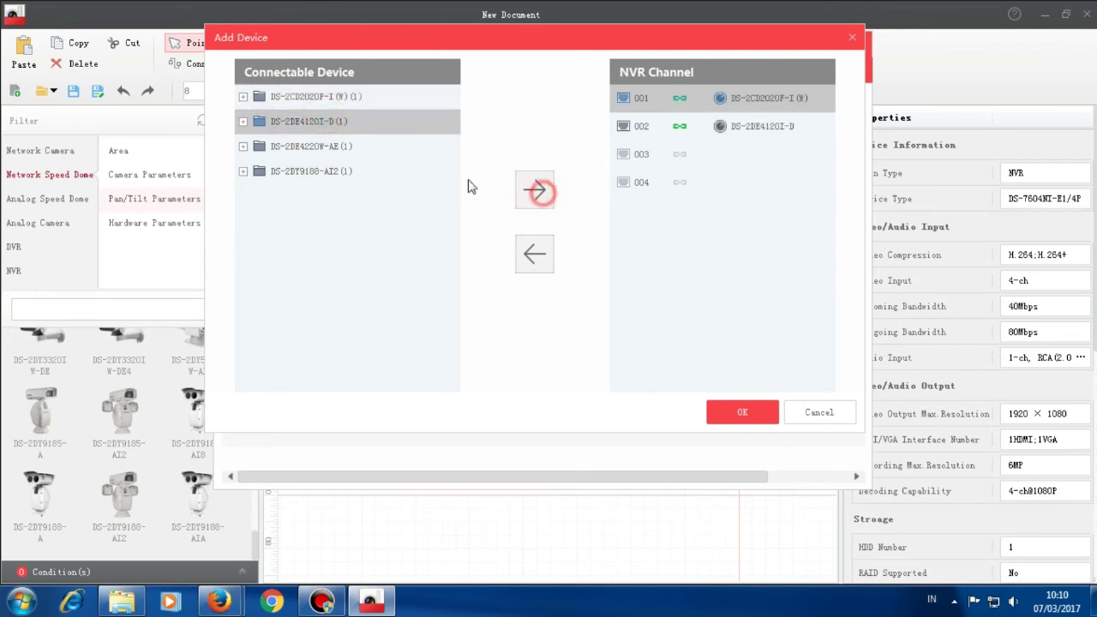
pyautogui.click(309, 146)
pyautogui.click(523, 190)
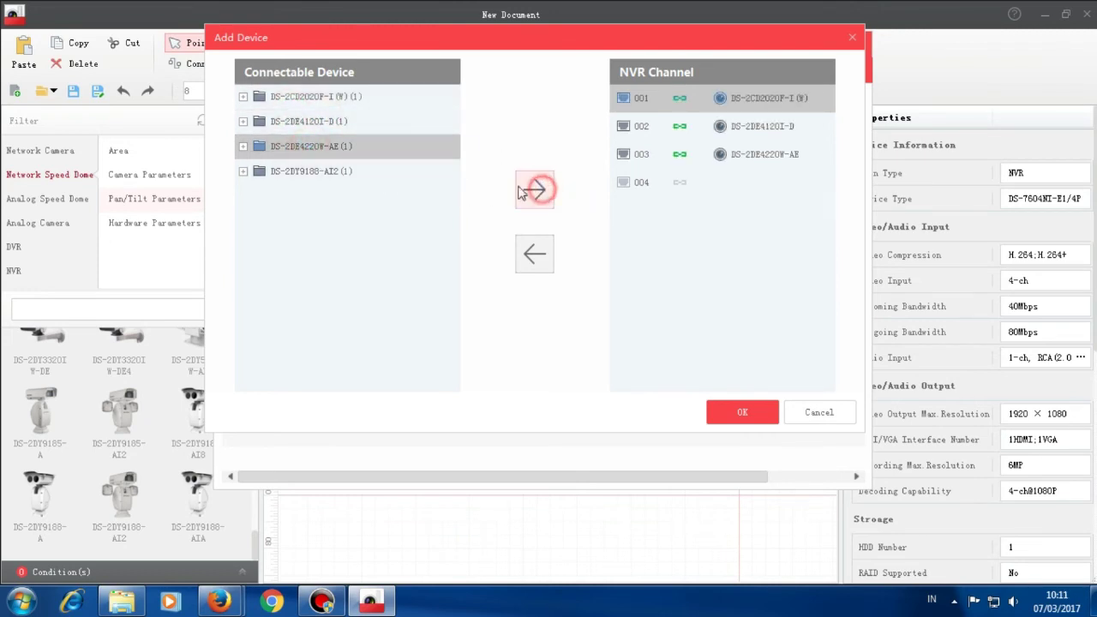
pyautogui.click(335, 171)
pyautogui.click(533, 192)
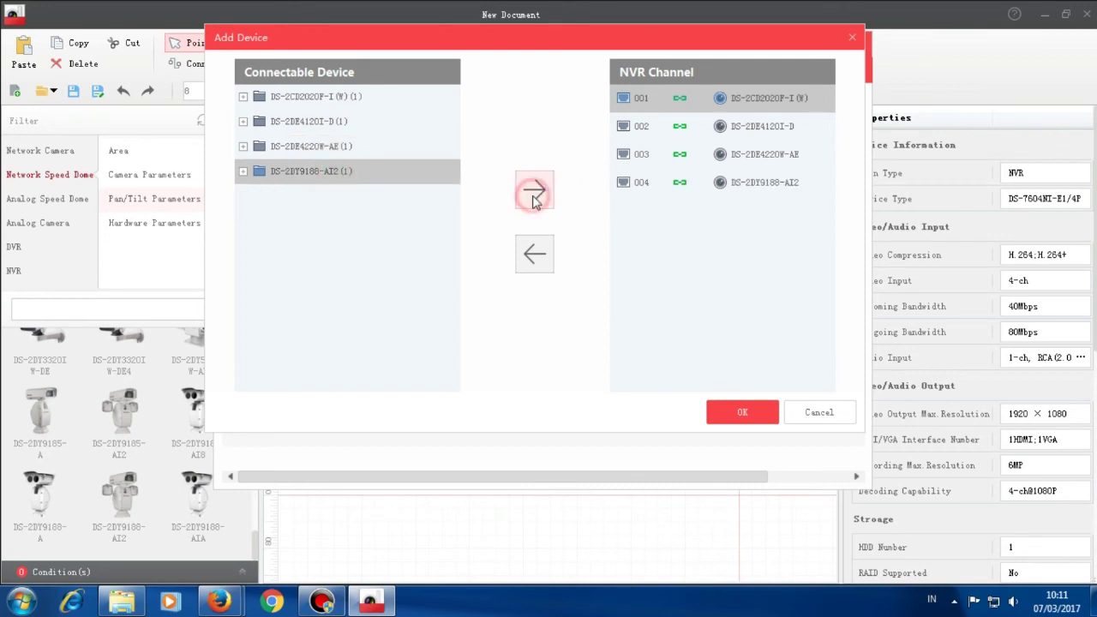
pyautogui.click(742, 414)
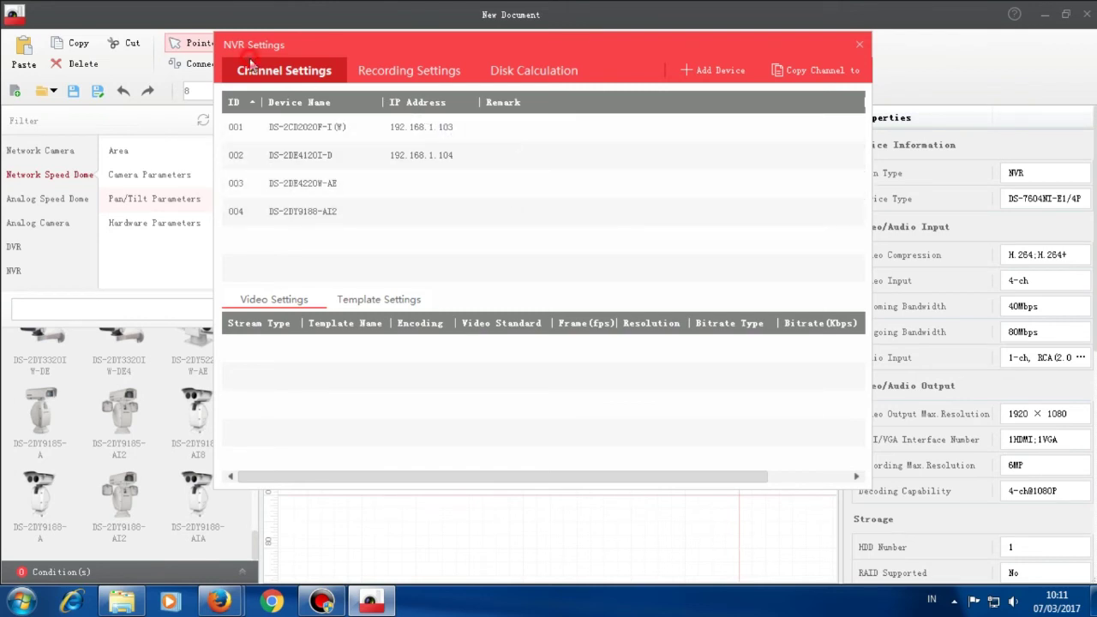
# Review the NVR's recording schedule and per-channel disk calculation, and close the NVR settings.
pyautogui.click(391, 72)
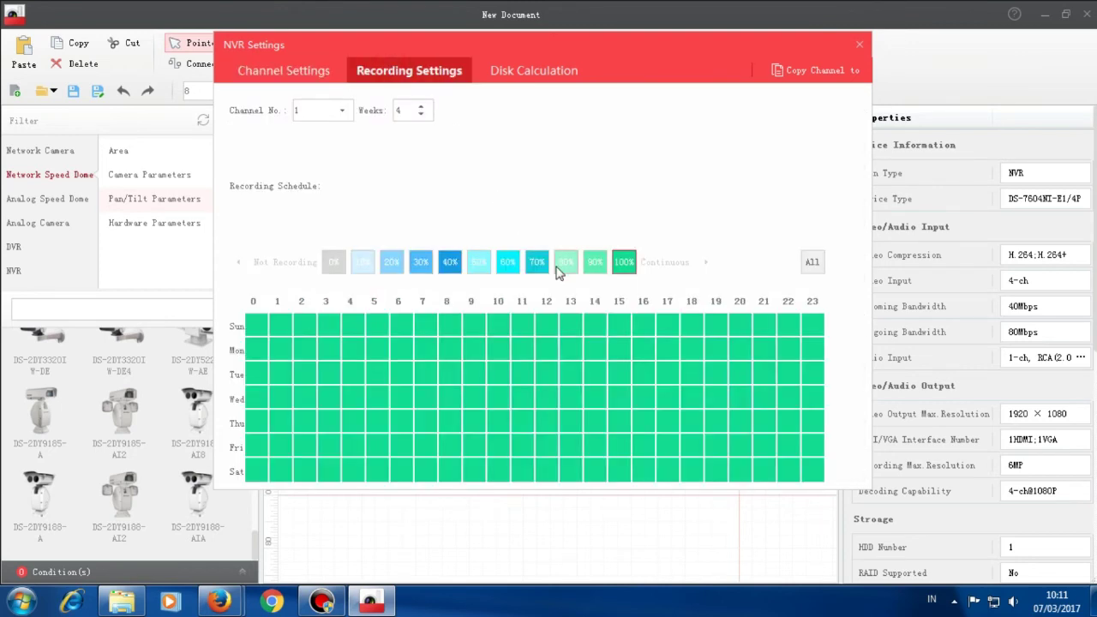
pyautogui.click(523, 72)
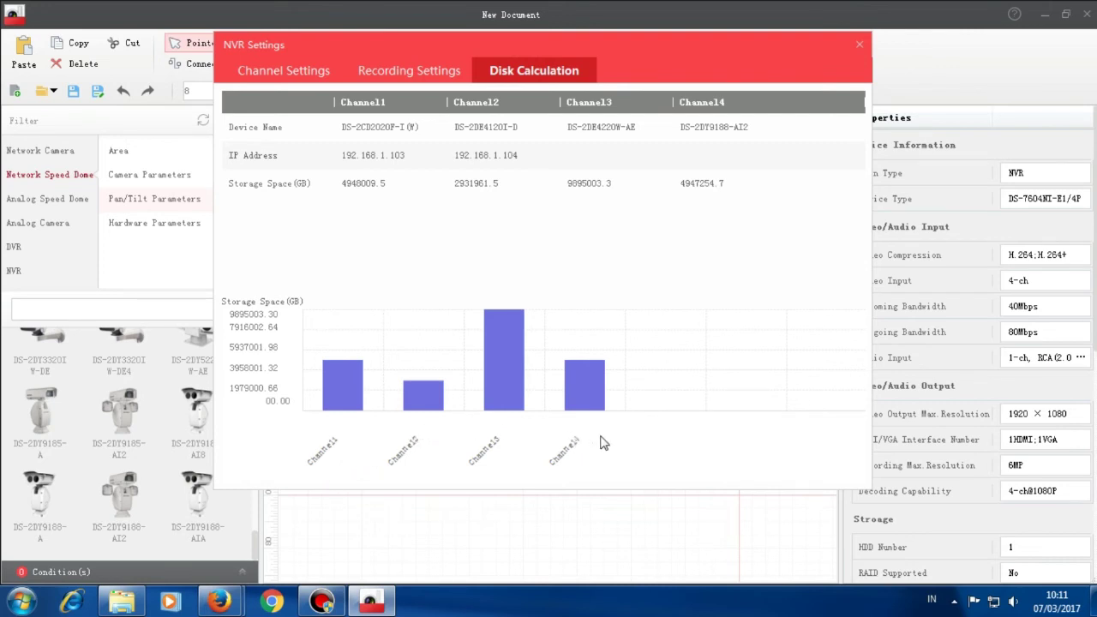
pyautogui.click(860, 45)
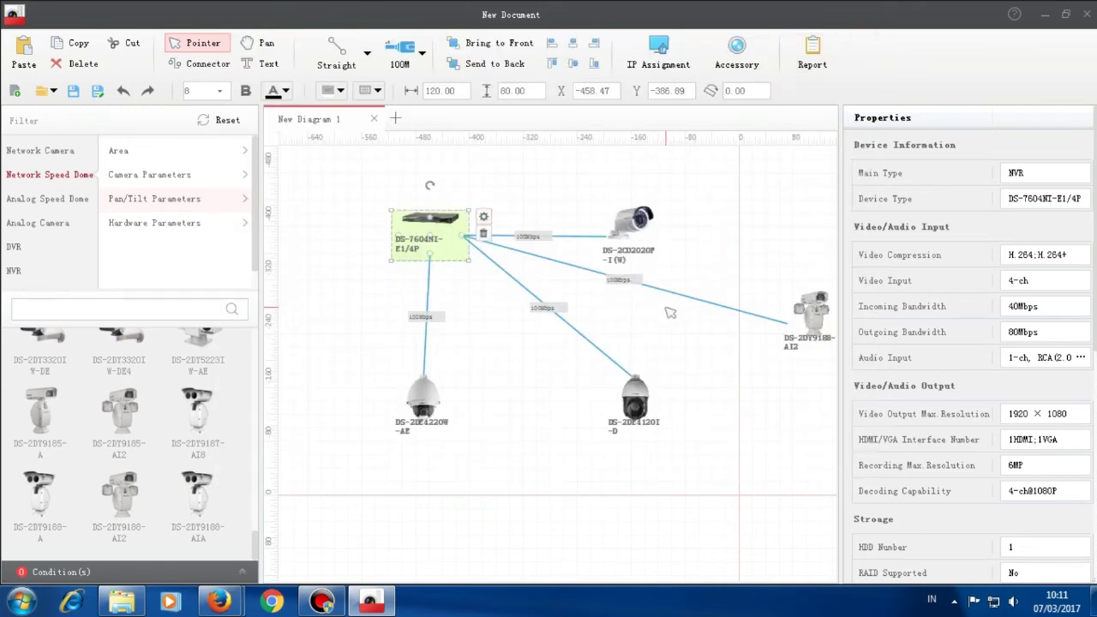
# Auto-assign IP addresses 192.168.1.100 to 192.168.1.104 to all five devices, preview the assignment and confirm it.
pyautogui.click(669, 52)
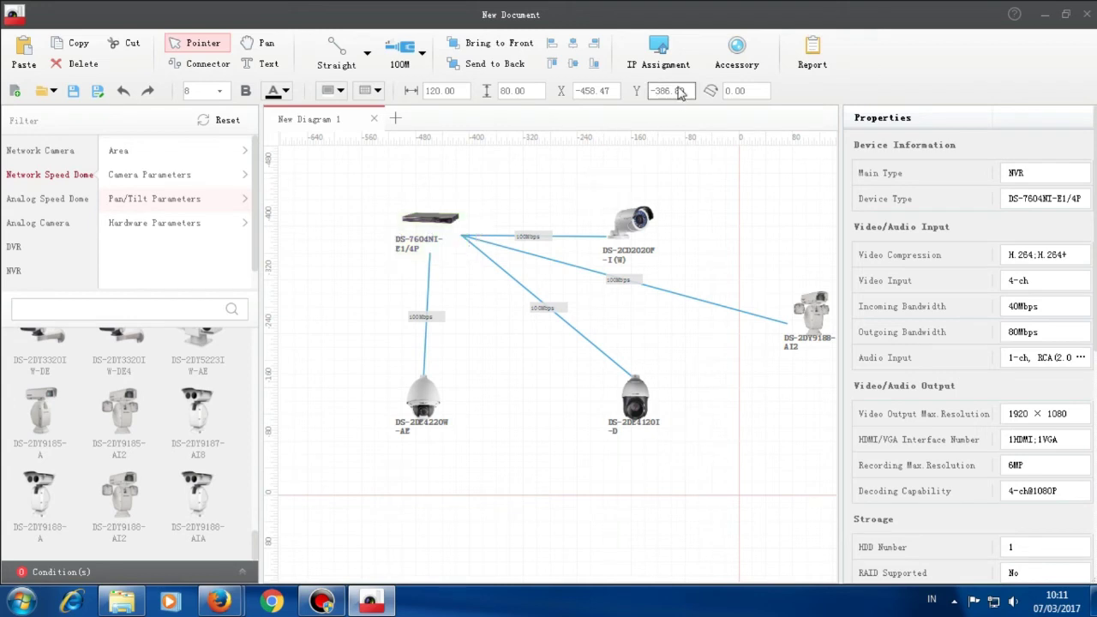
pyautogui.click(667, 48)
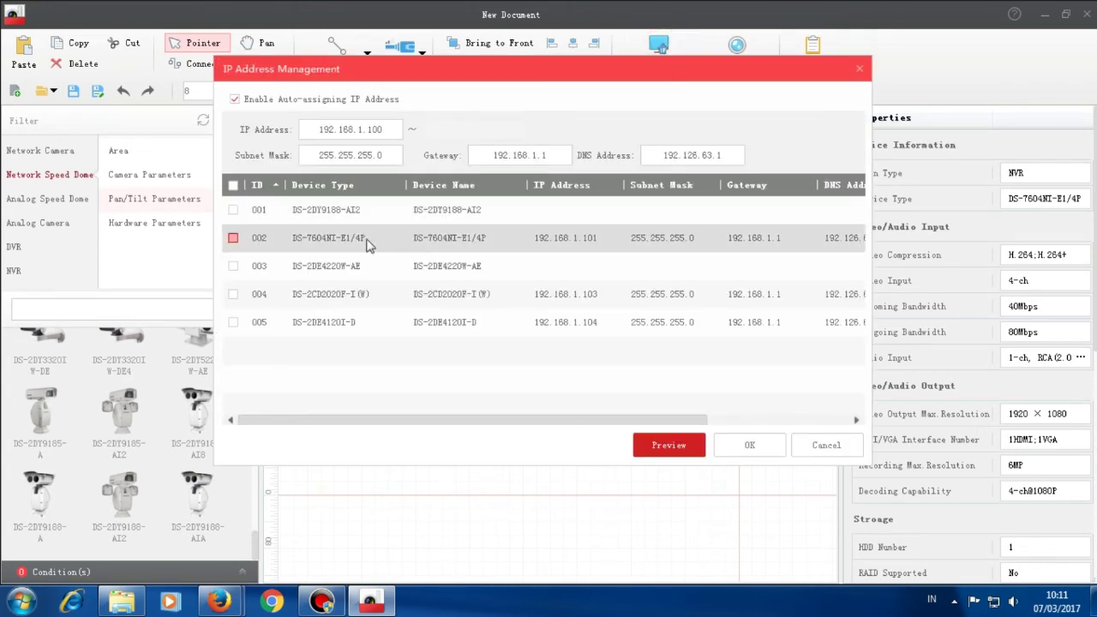
pyautogui.click(234, 210)
pyautogui.click(233, 238)
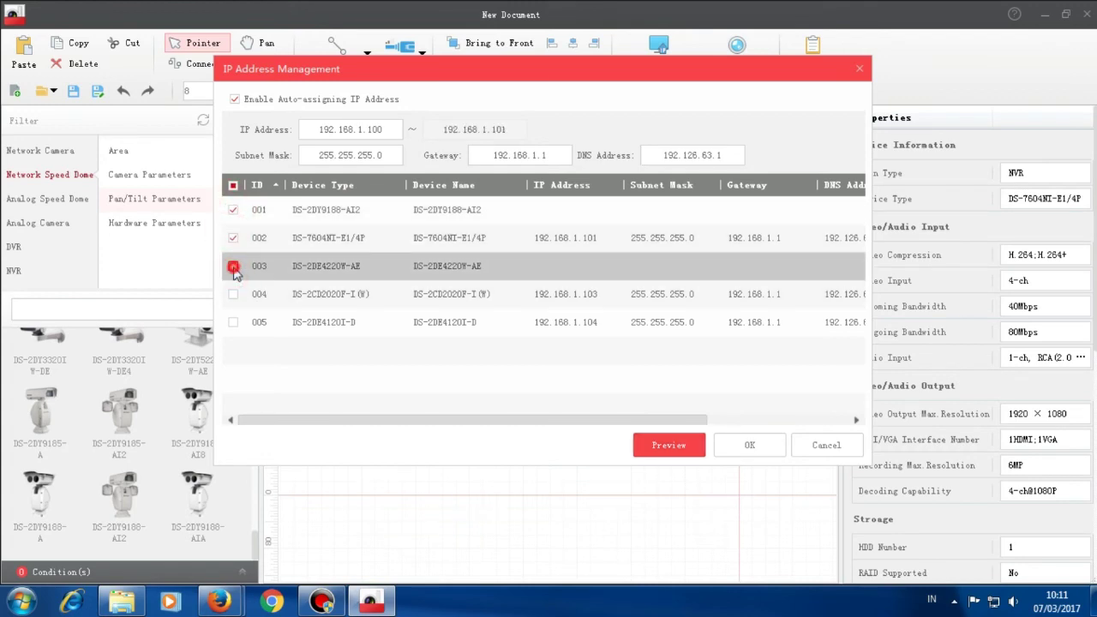
pyautogui.click(233, 266)
pyautogui.click(233, 294)
pyautogui.click(233, 322)
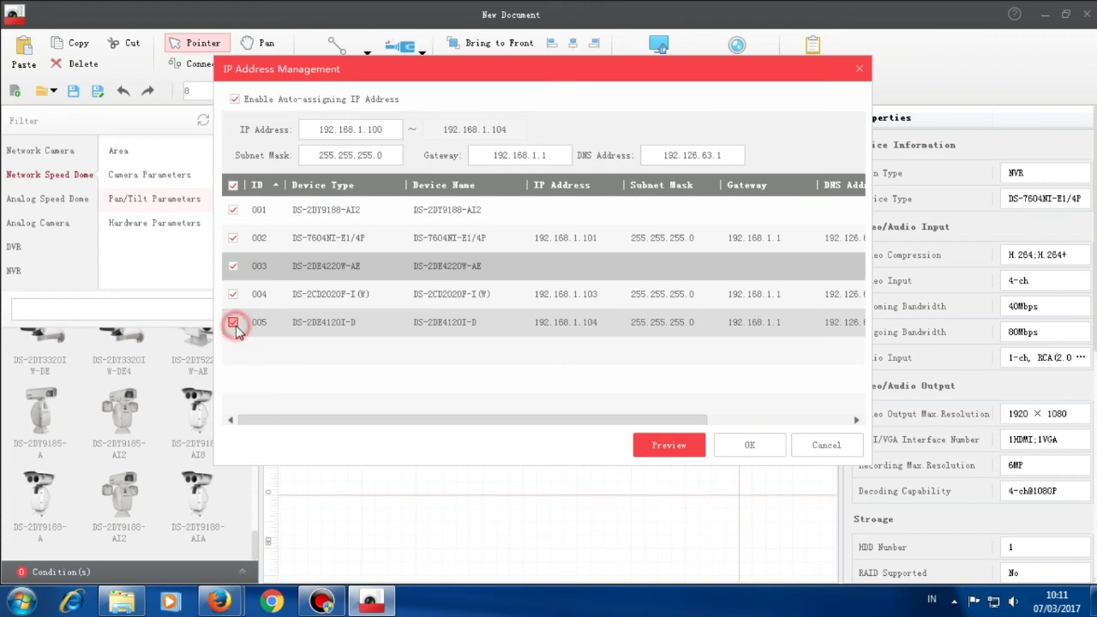
pyautogui.click(691, 445)
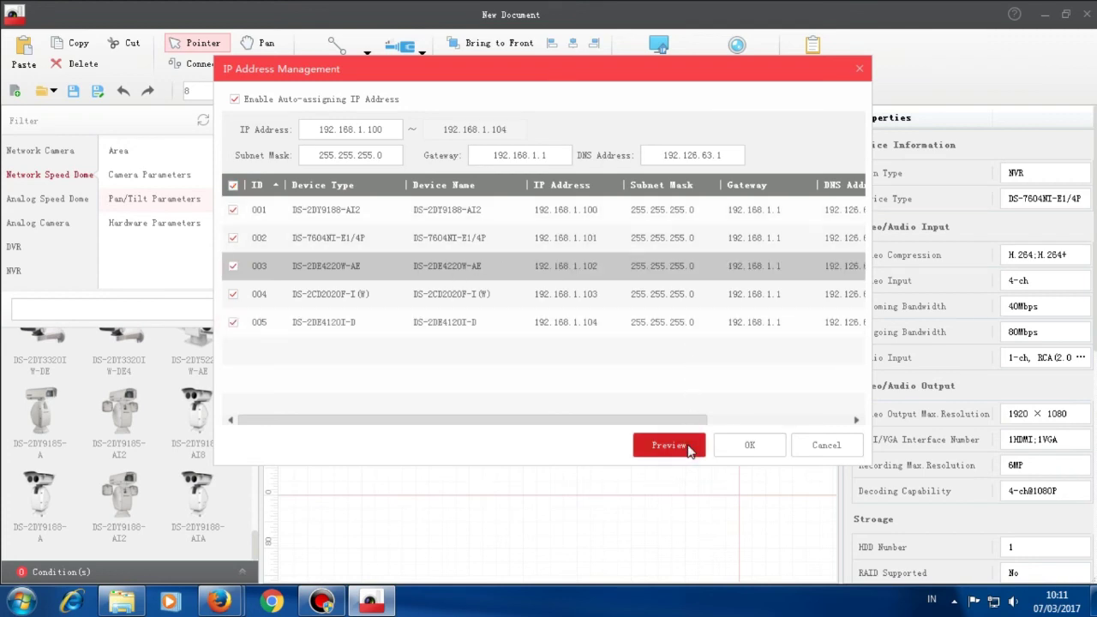
pyautogui.click(766, 449)
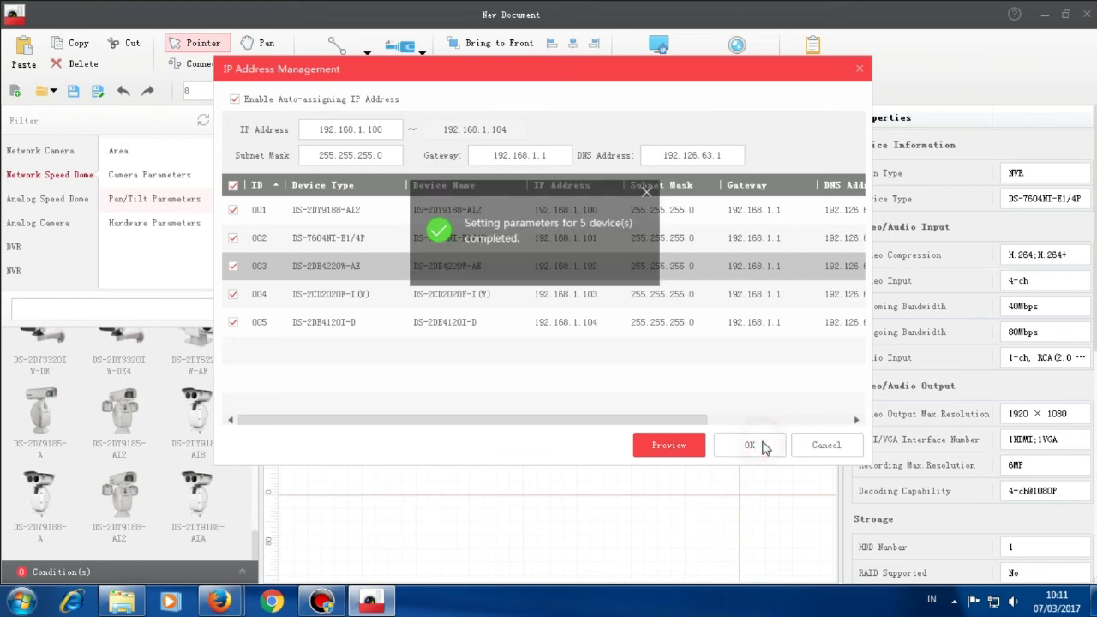
pyautogui.click(648, 196)
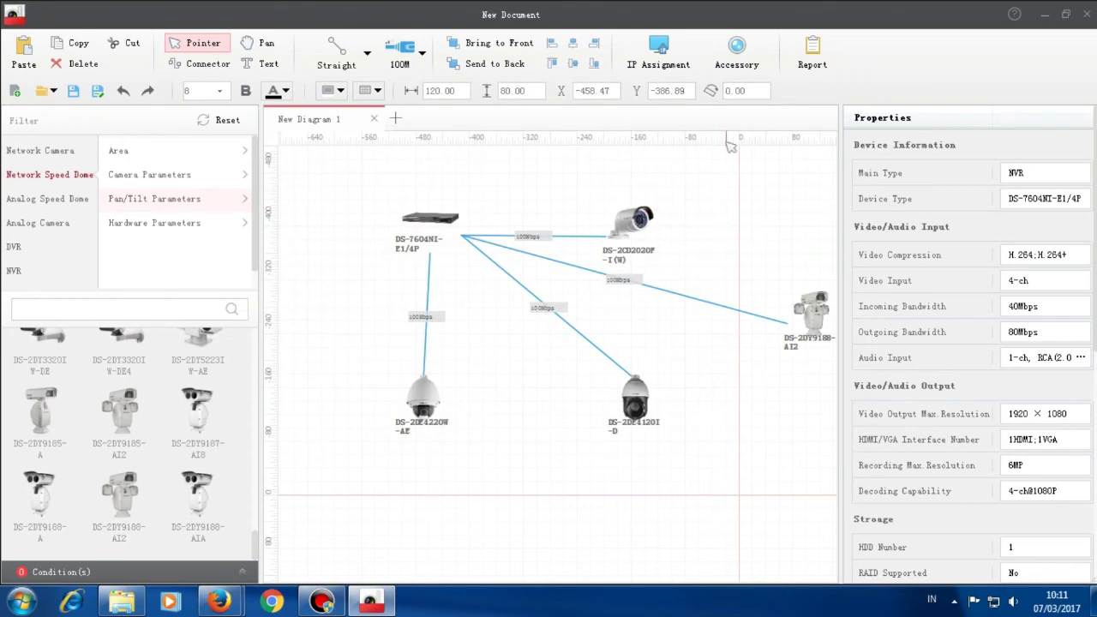
# Browse the bracket accessories and apply the DS-1602ZJ bracket to the DS-2DE4120I-D speed dome.
pyautogui.click(740, 52)
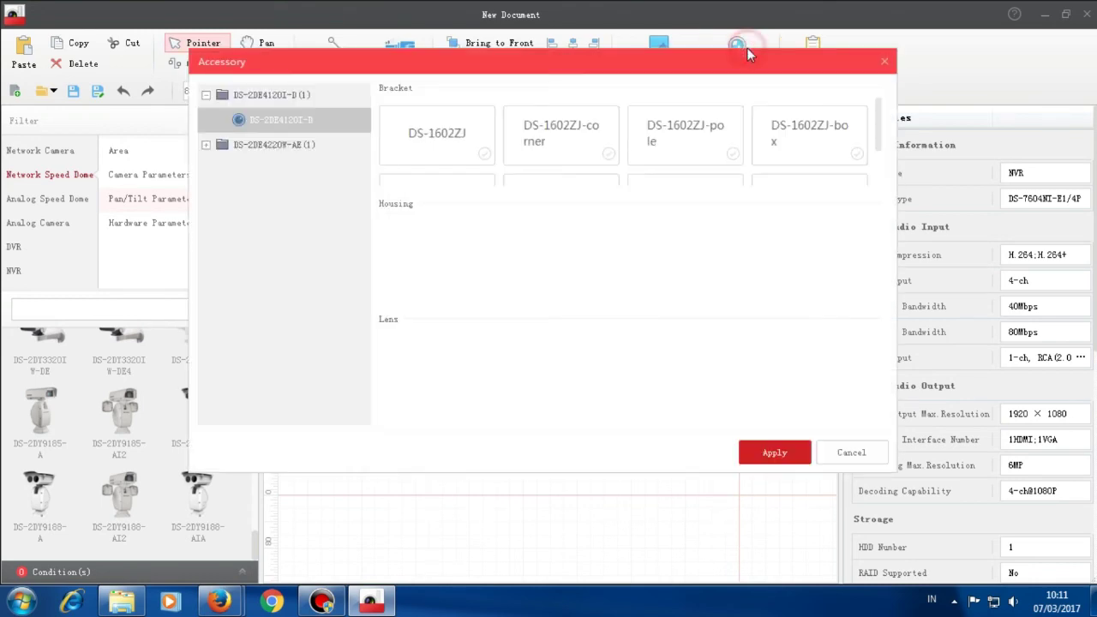
pyautogui.click(276, 101)
pyautogui.click(278, 147)
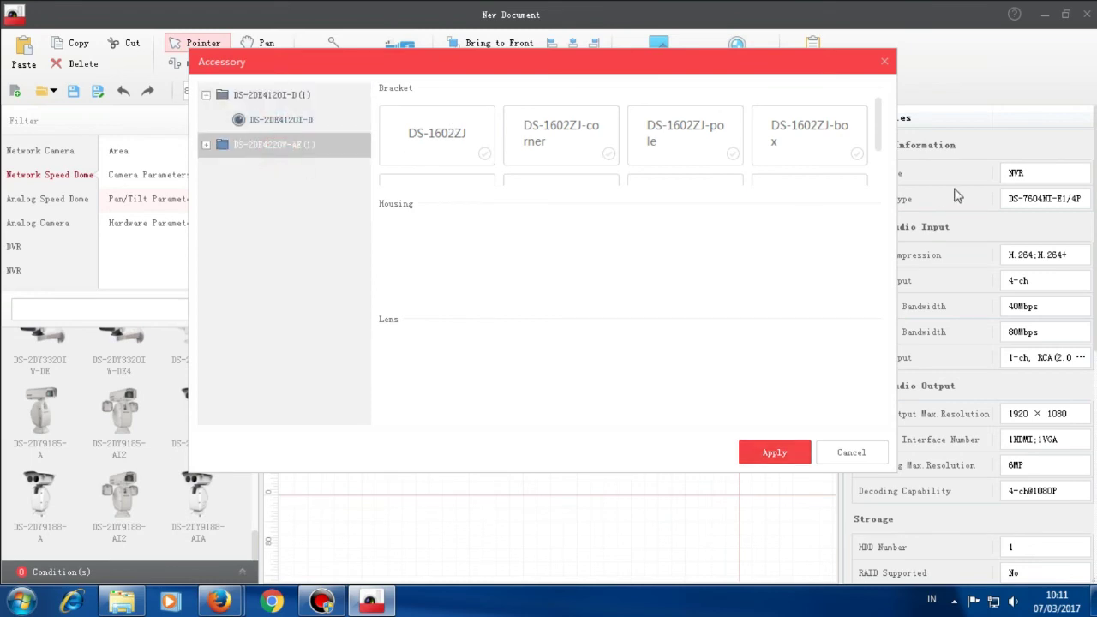
pyautogui.moveTo(879, 120); pyautogui.dragTo(883, 169)
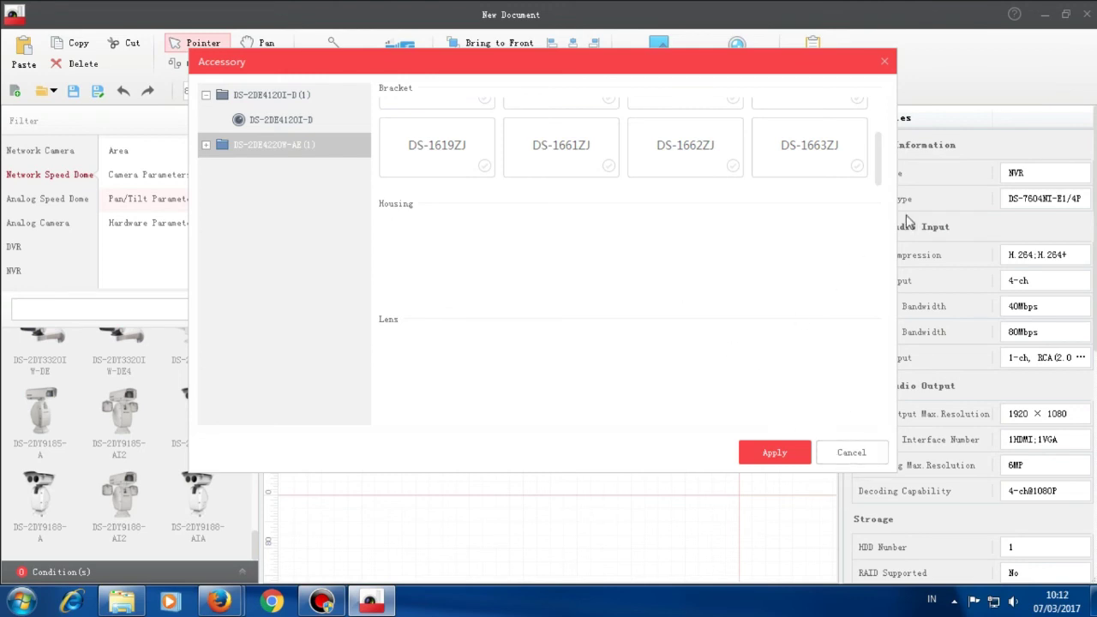
pyautogui.moveTo(878, 167); pyautogui.dragTo(877, 139)
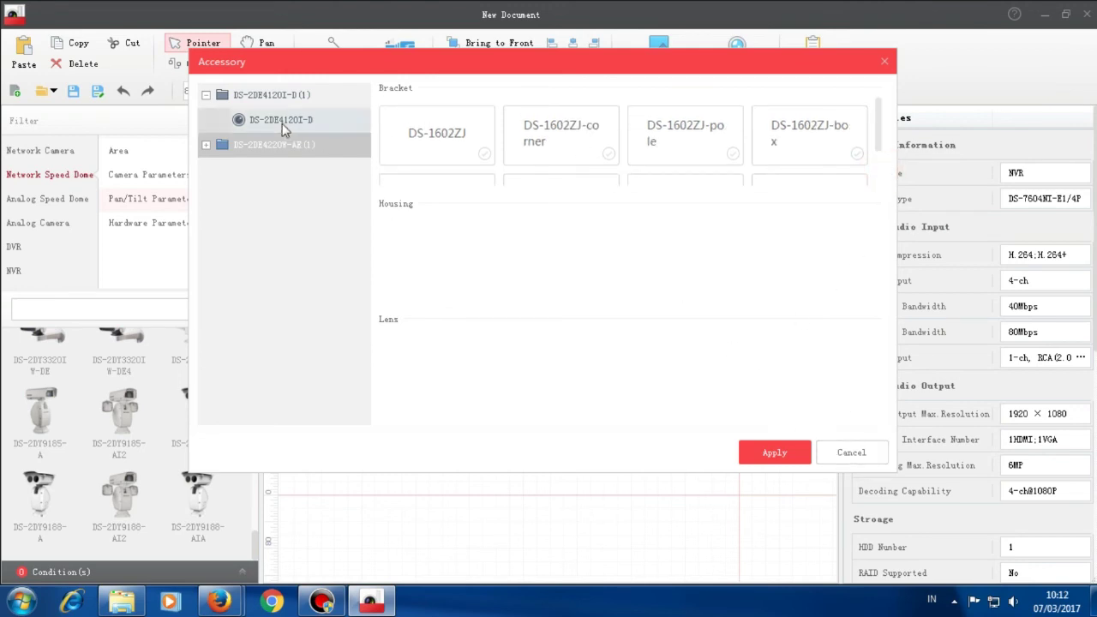
pyautogui.click(236, 96)
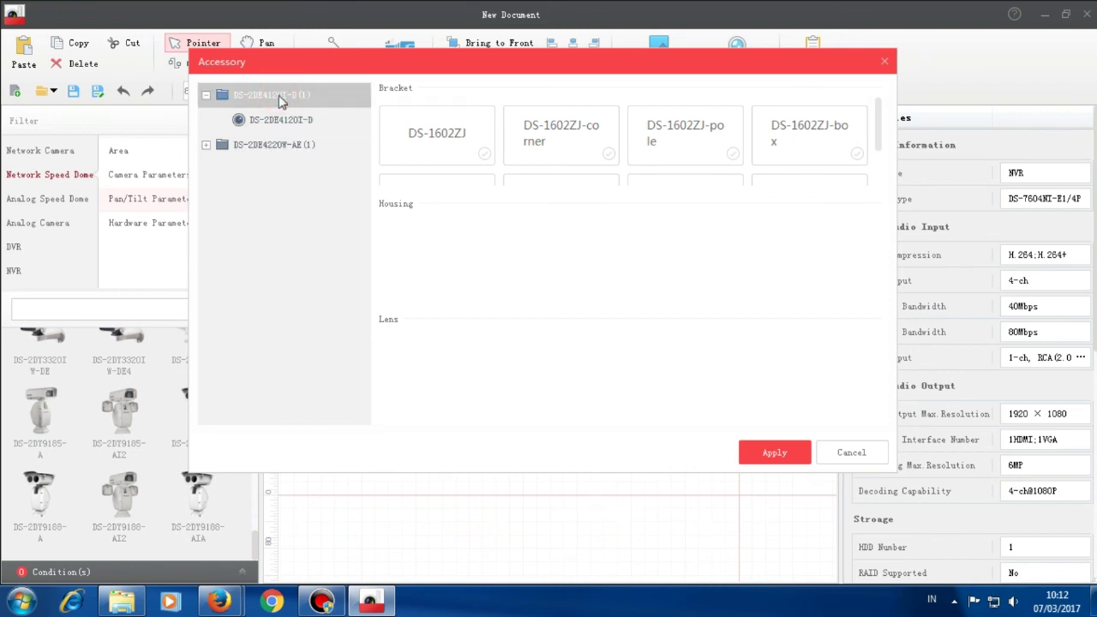
pyautogui.click(485, 154)
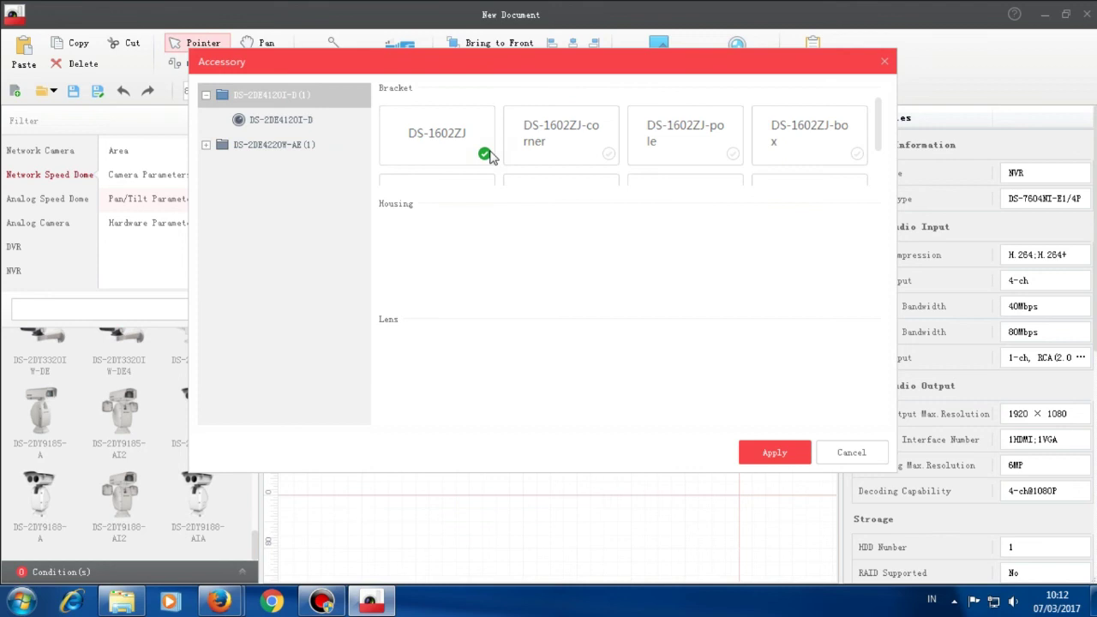
pyautogui.click(784, 445)
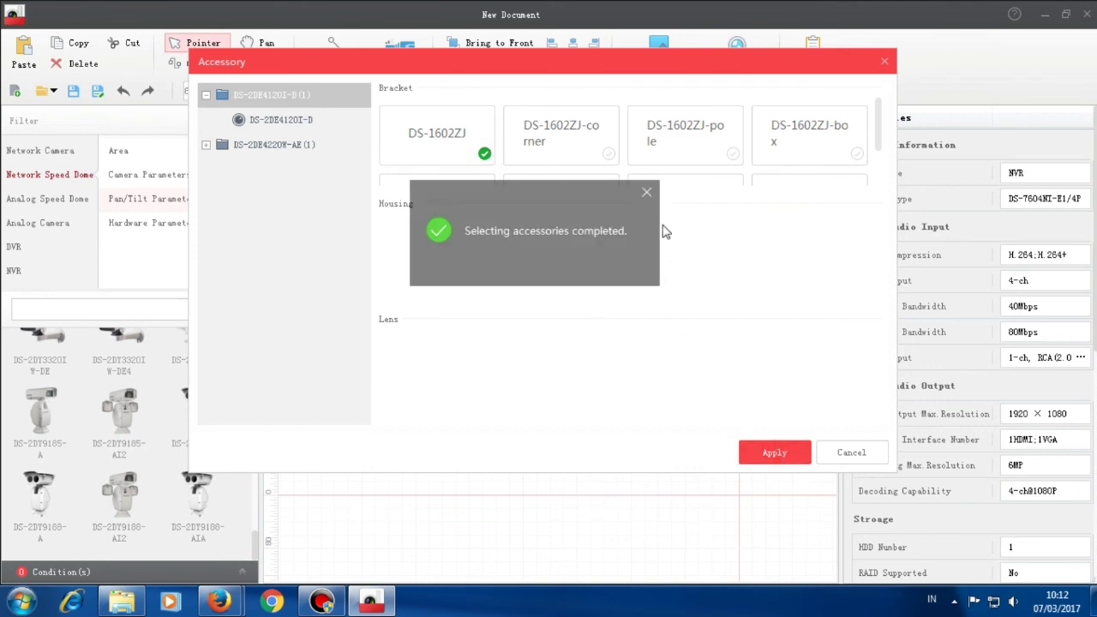
pyautogui.click(647, 193)
# Apply the DS-1619ZJ bracket to the DS-2DE4220W-AE speed dome and close the accessory selection.
pyautogui.click(277, 149)
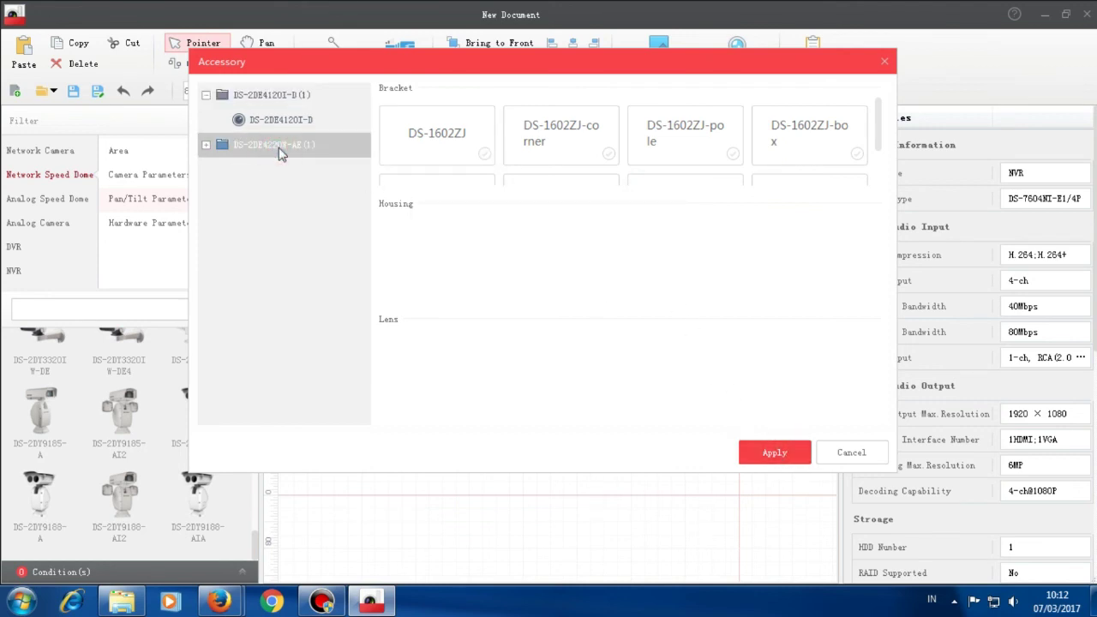
pyautogui.scroll(-1, 517, 152)
pyautogui.click(486, 168)
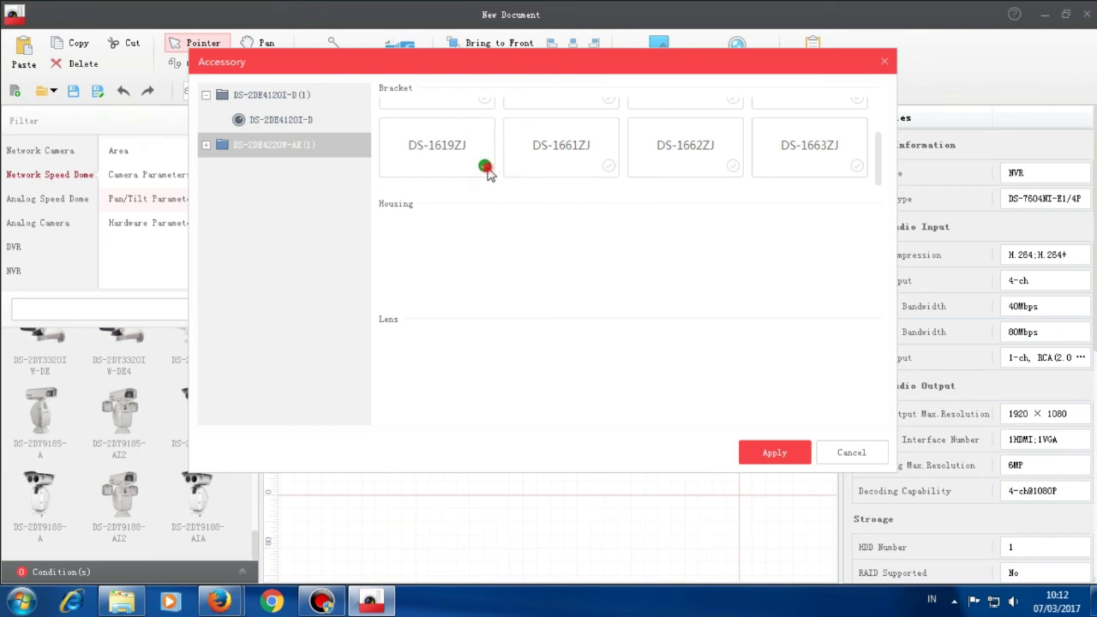
pyautogui.click(769, 455)
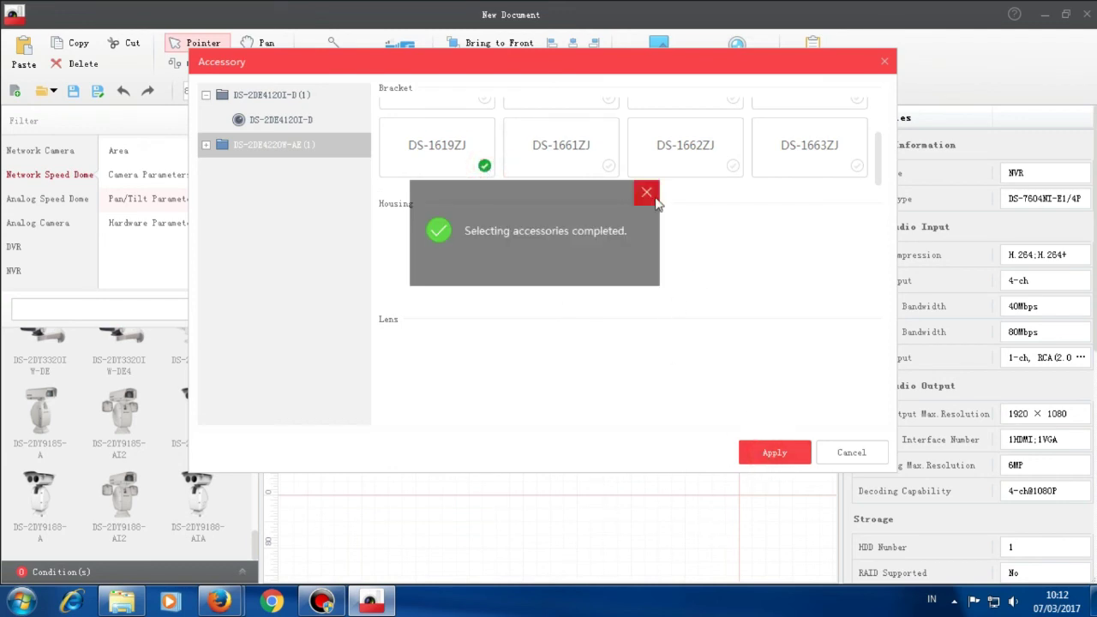
pyautogui.click(656, 201)
pyautogui.click(884, 62)
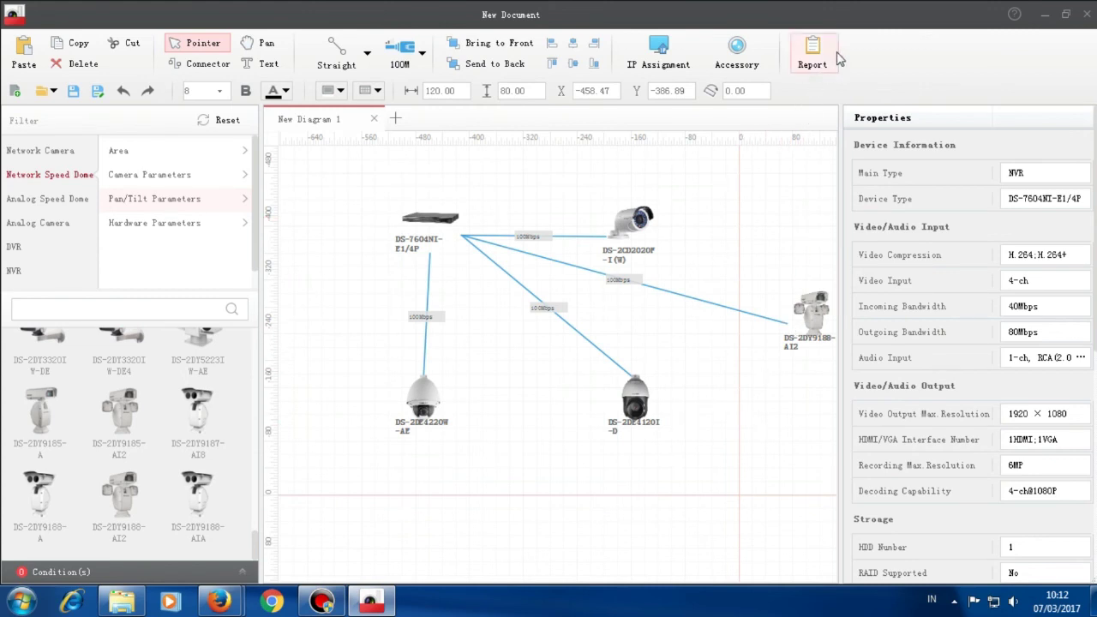
# Open the project report and examine its diagram and the device list for every category from network speed dome to switch.
pyautogui.click(814, 60)
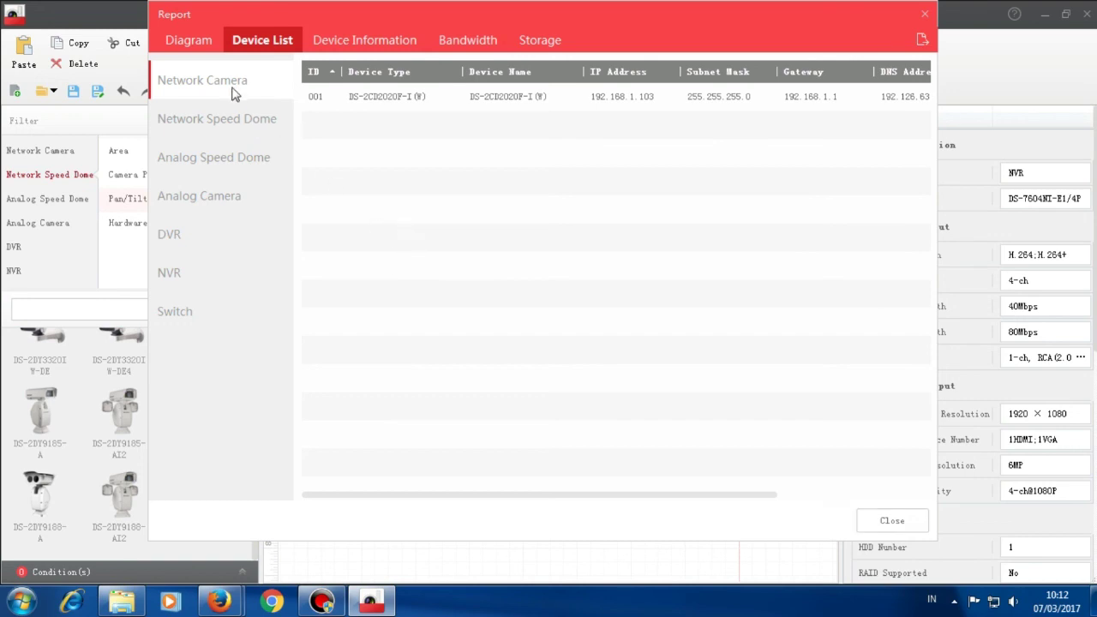
pyautogui.click(175, 45)
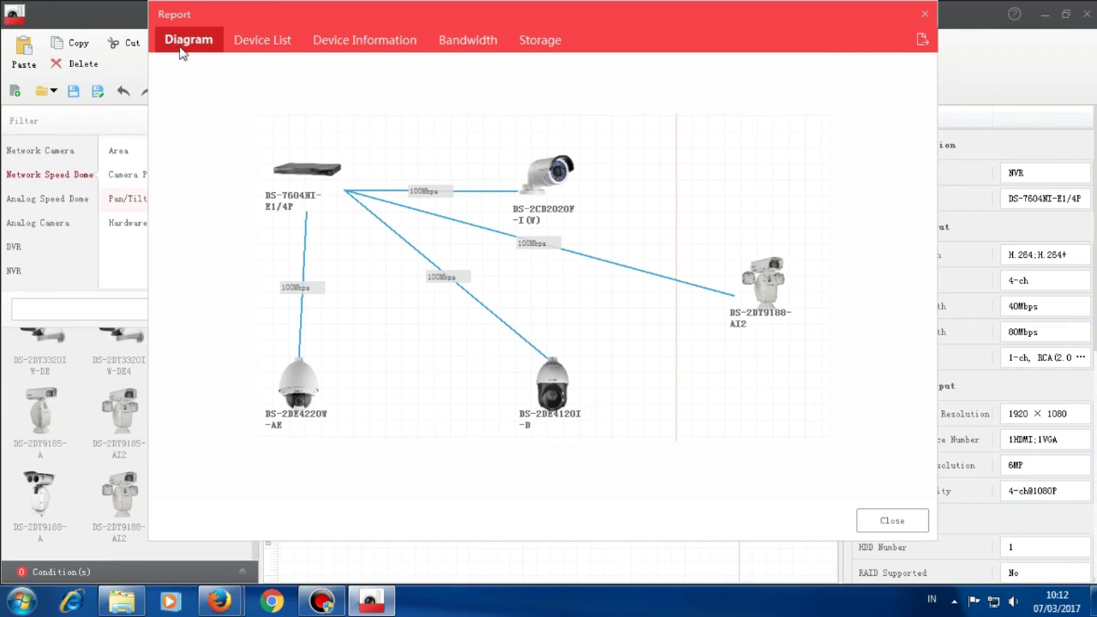
pyautogui.click(245, 42)
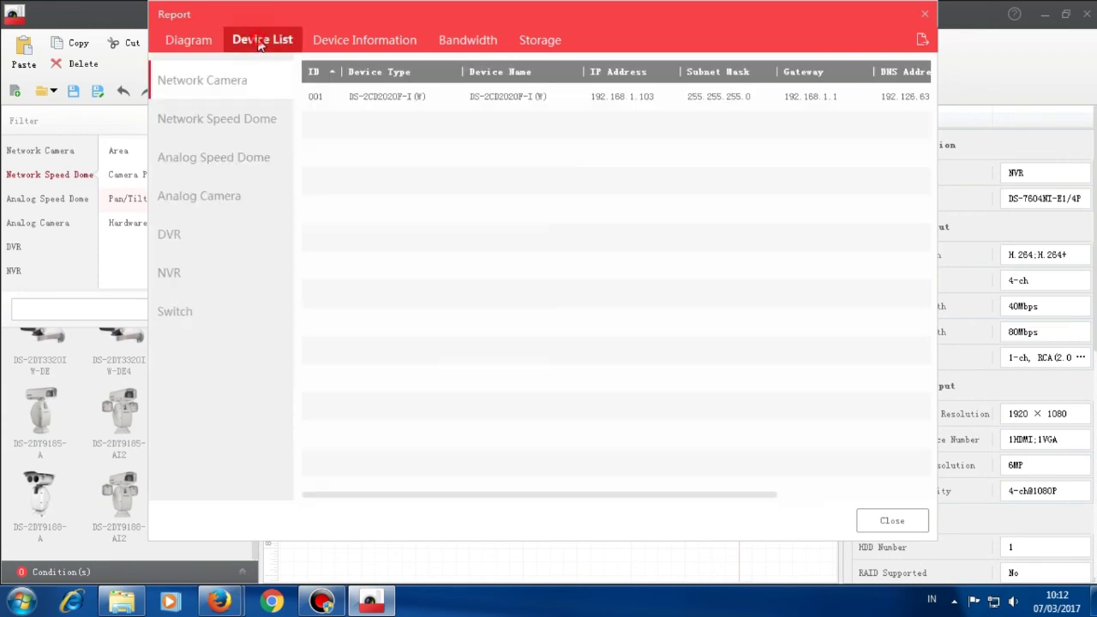
pyautogui.click(219, 124)
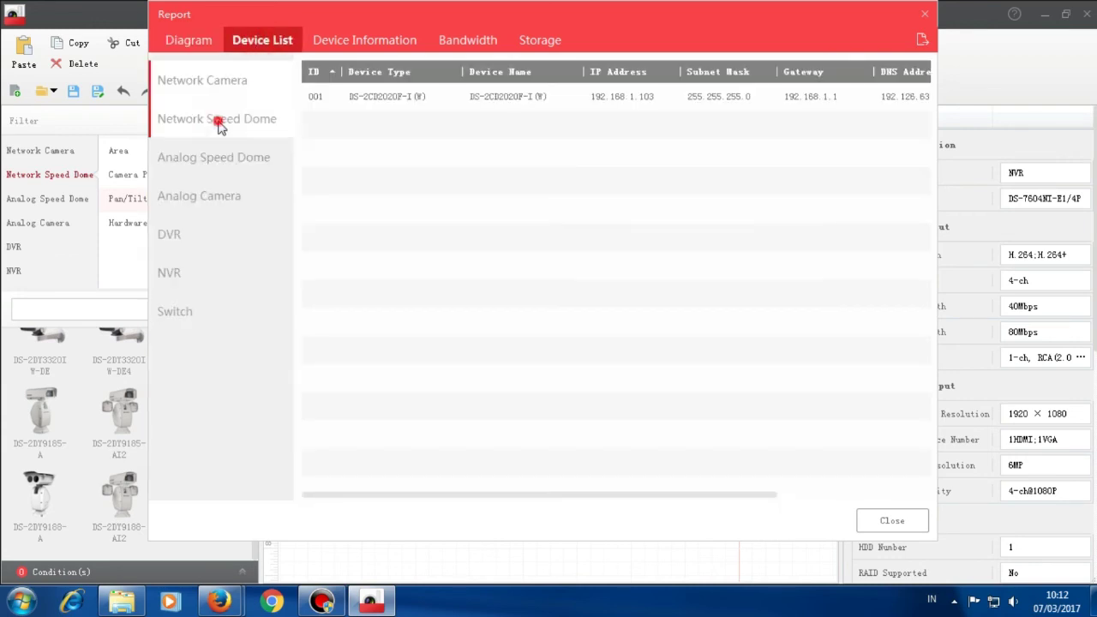
pyautogui.click(208, 164)
pyautogui.click(203, 193)
pyautogui.click(202, 235)
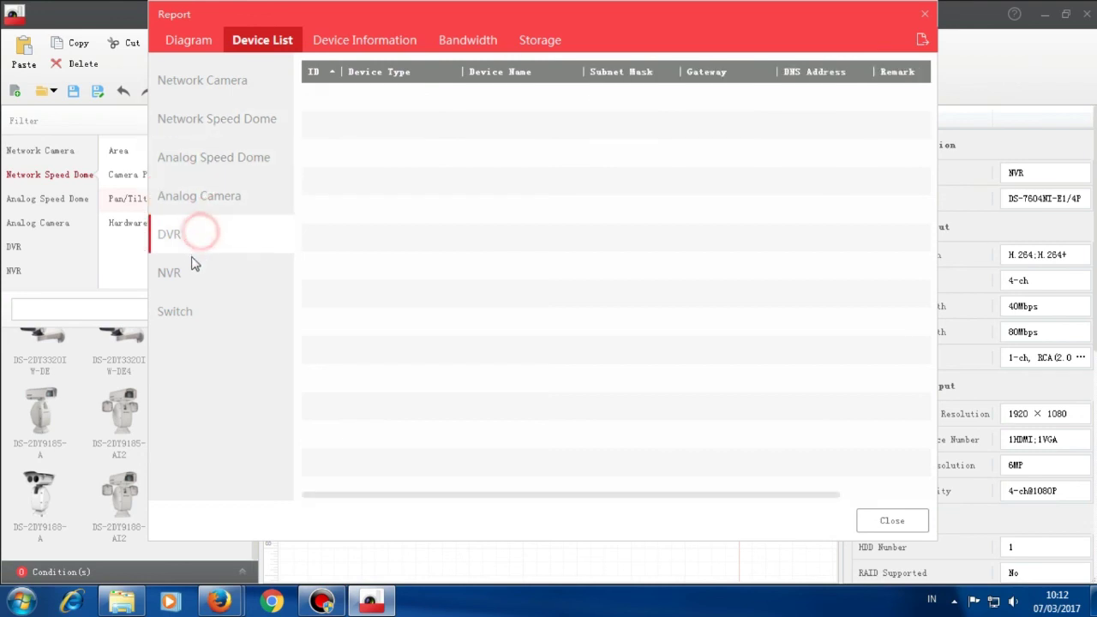
pyautogui.click(191, 273)
pyautogui.click(185, 321)
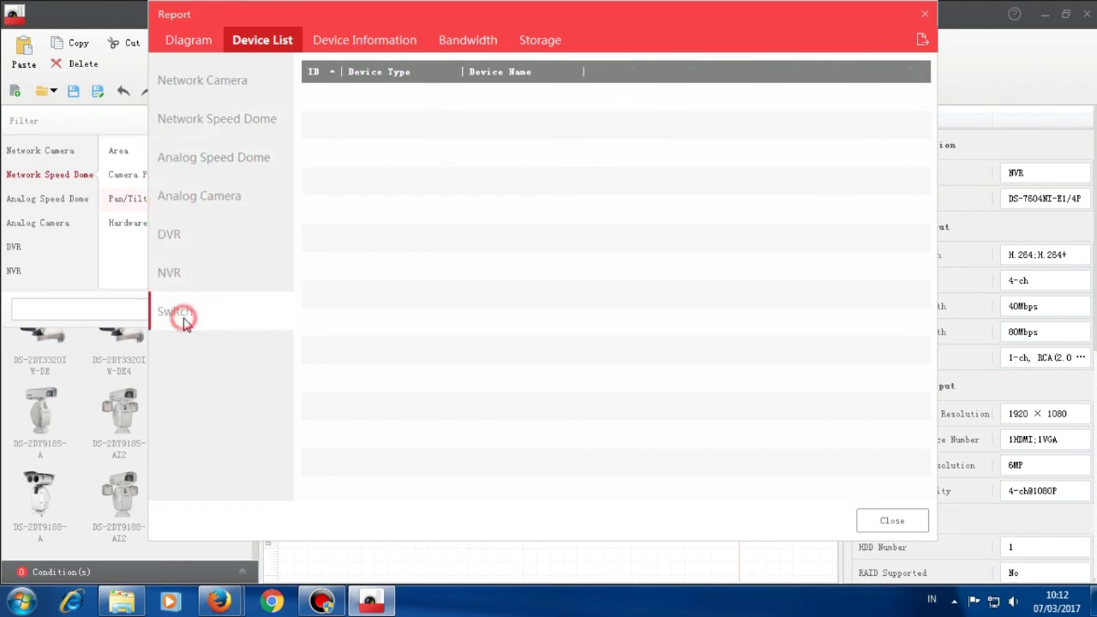
# Examine the report's device information for each of the four cameras and the NVR.
pyautogui.click(365, 40)
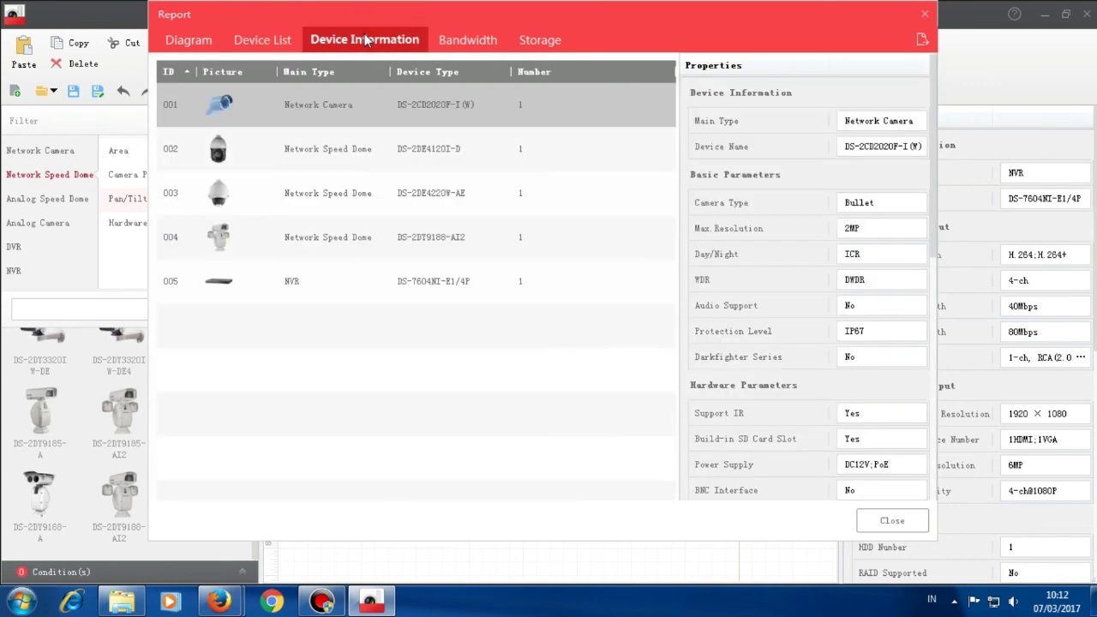
pyautogui.click(306, 96)
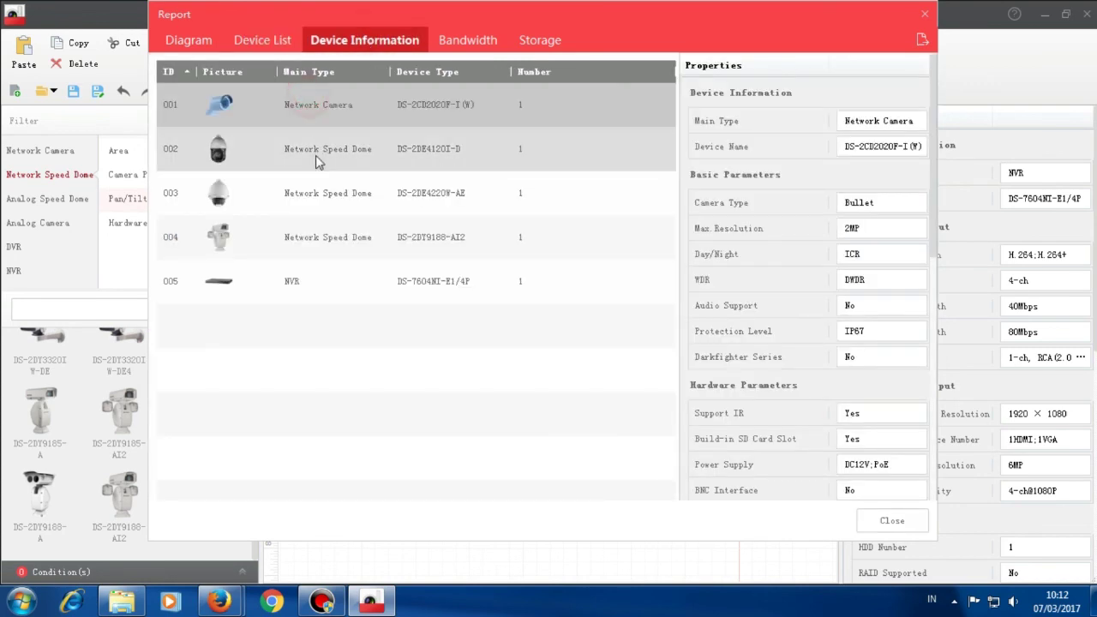
pyautogui.click(316, 159)
pyautogui.click(315, 199)
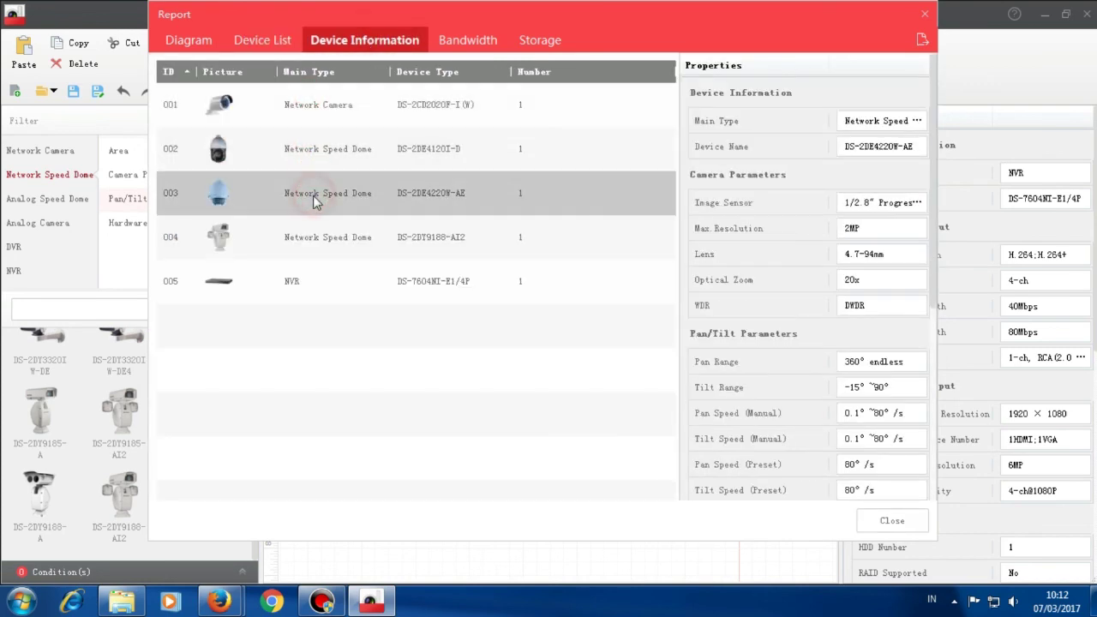
pyautogui.click(317, 248)
pyautogui.click(312, 282)
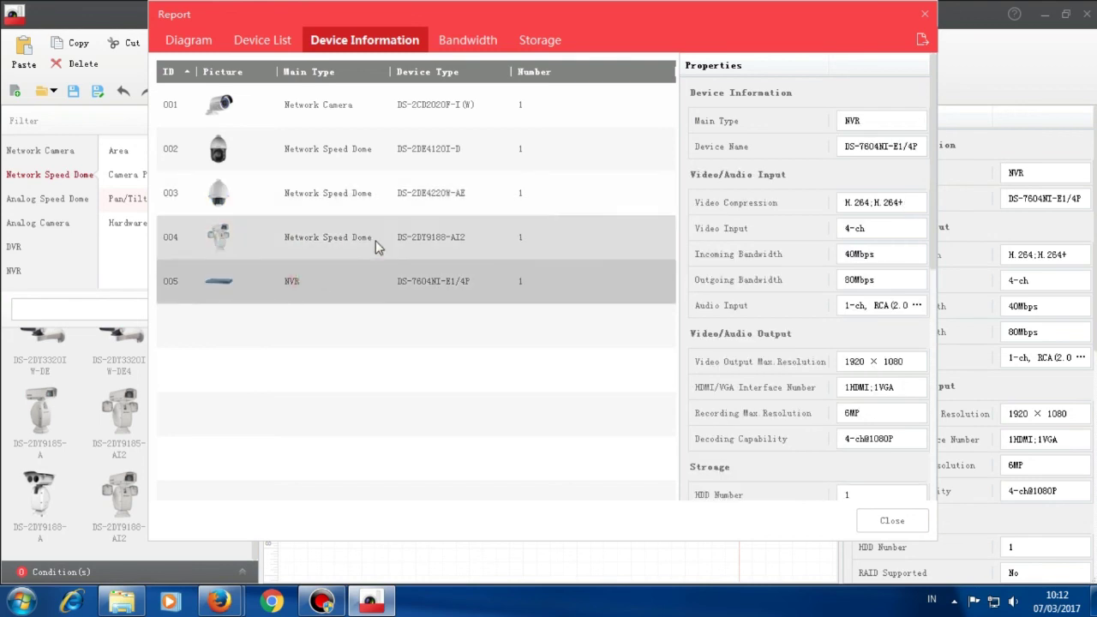
# Check the NVR's bandwidth and storage charts in the report and close it.
pyautogui.click(478, 51)
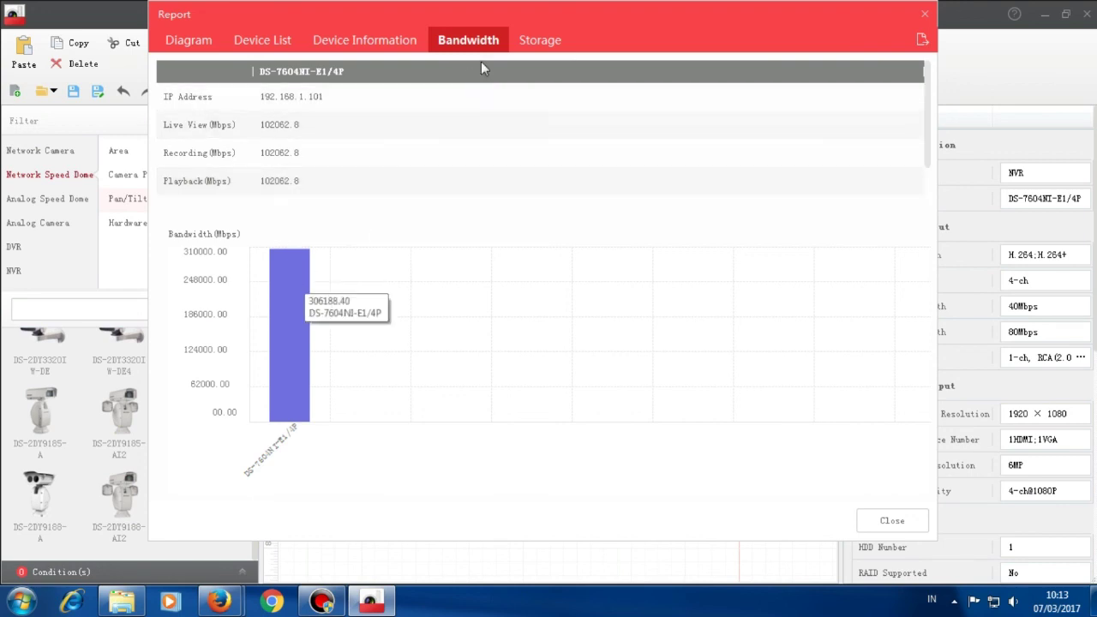
pyautogui.click(539, 43)
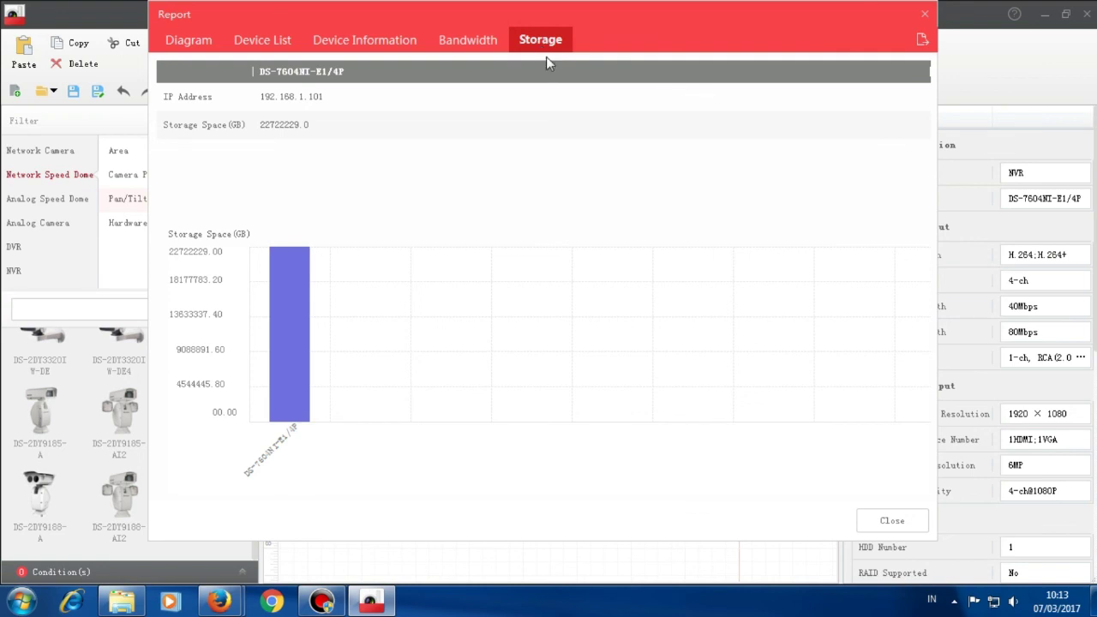
pyautogui.click(907, 520)
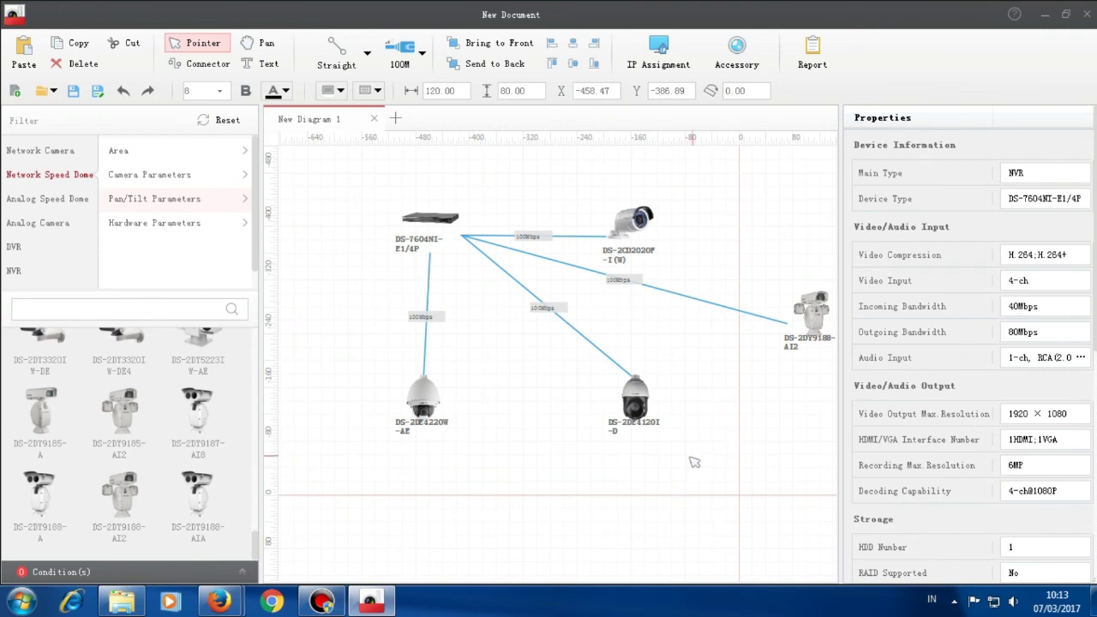